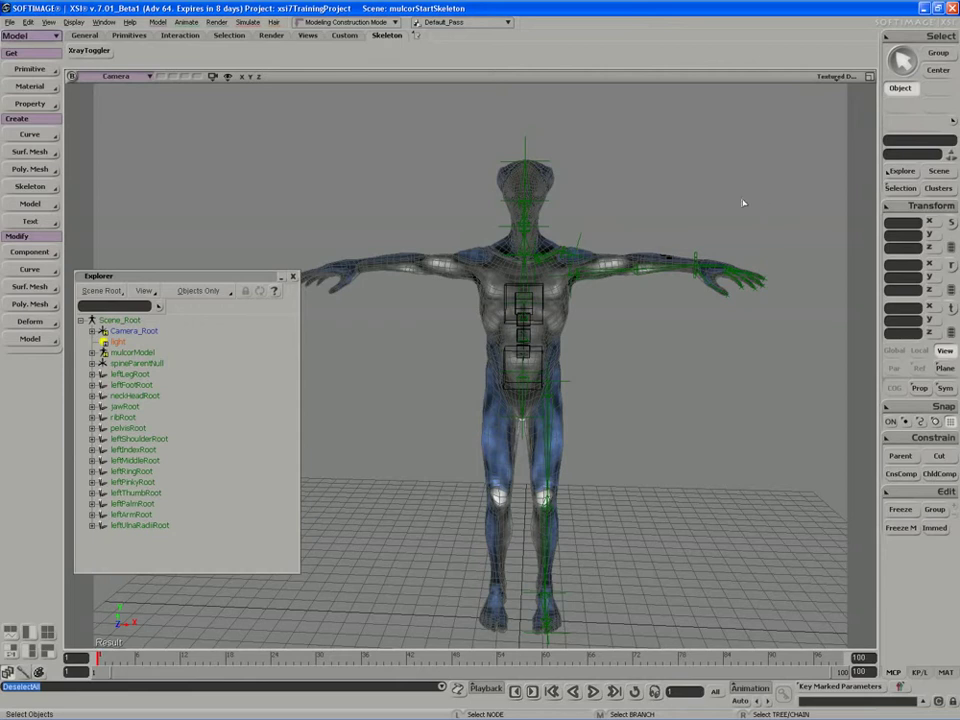
Select every chain root in the scene using the Chain Root selection filter.
key(s)
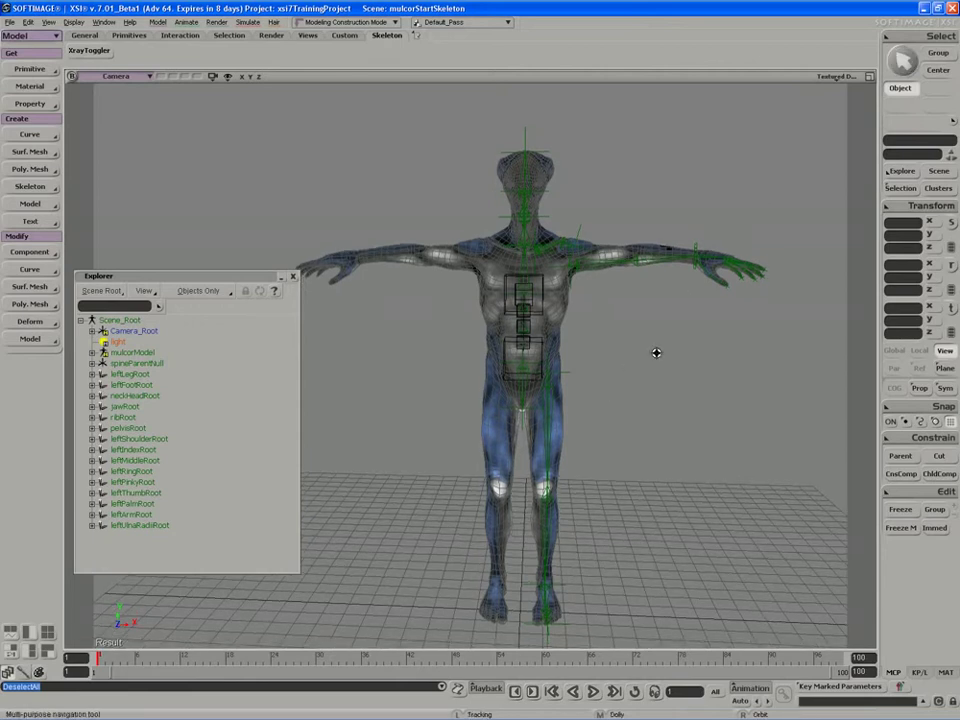
mouse_move(656, 351)
right_down()
mouse_move(602, 358)
mouse_move(649, 358)
mouse_move(634, 345)
mouse_move(643, 347)
right_up()
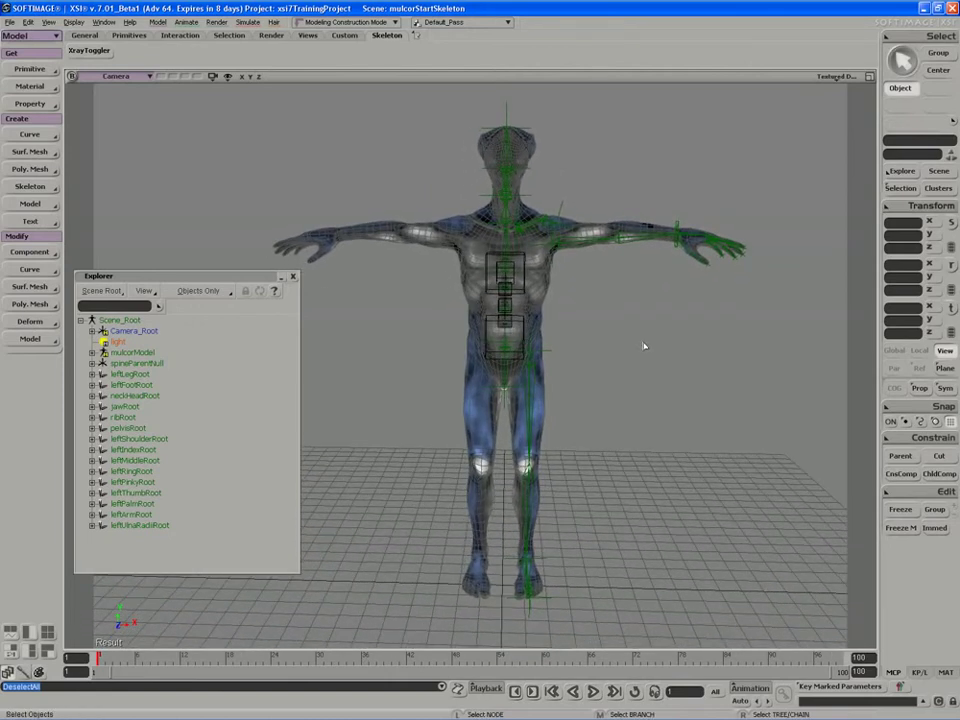
key(space)
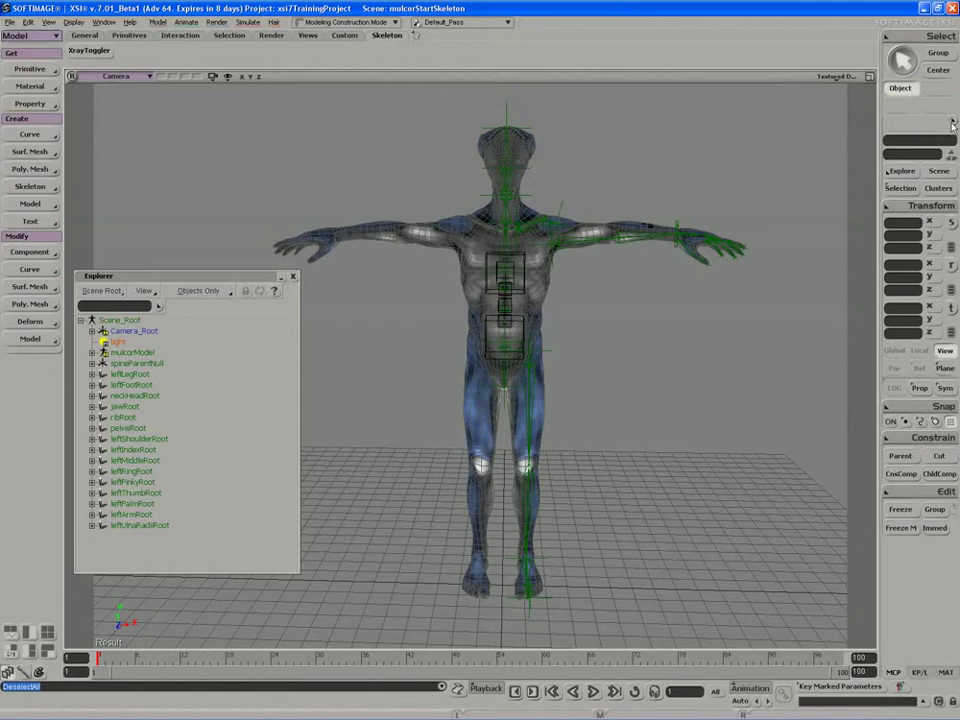
click(953, 124)
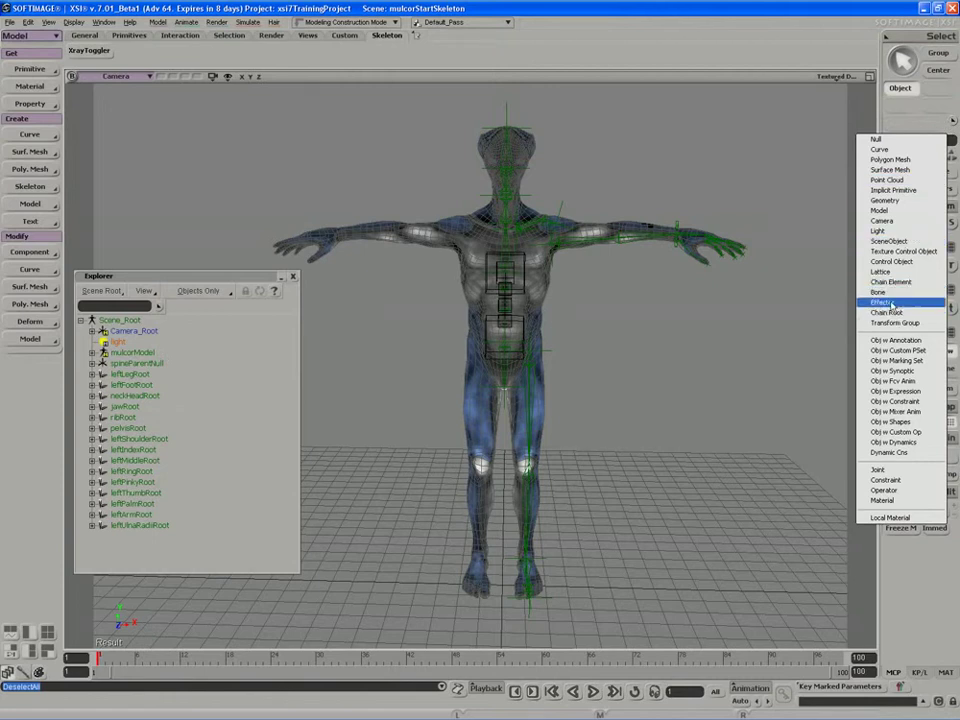
click(886, 312)
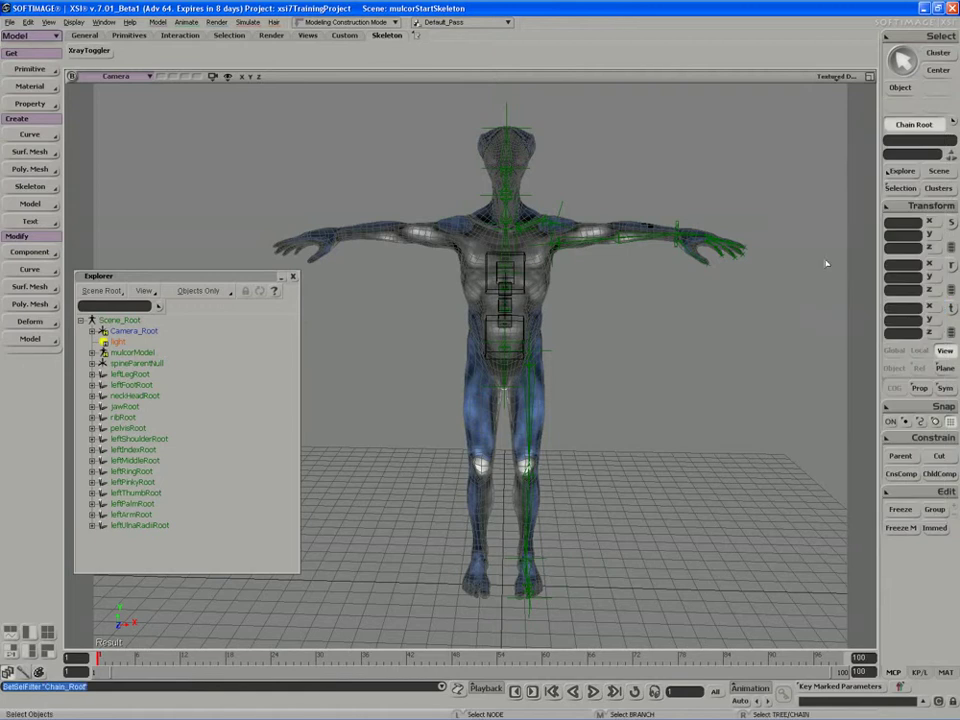
key(ctrl+a)
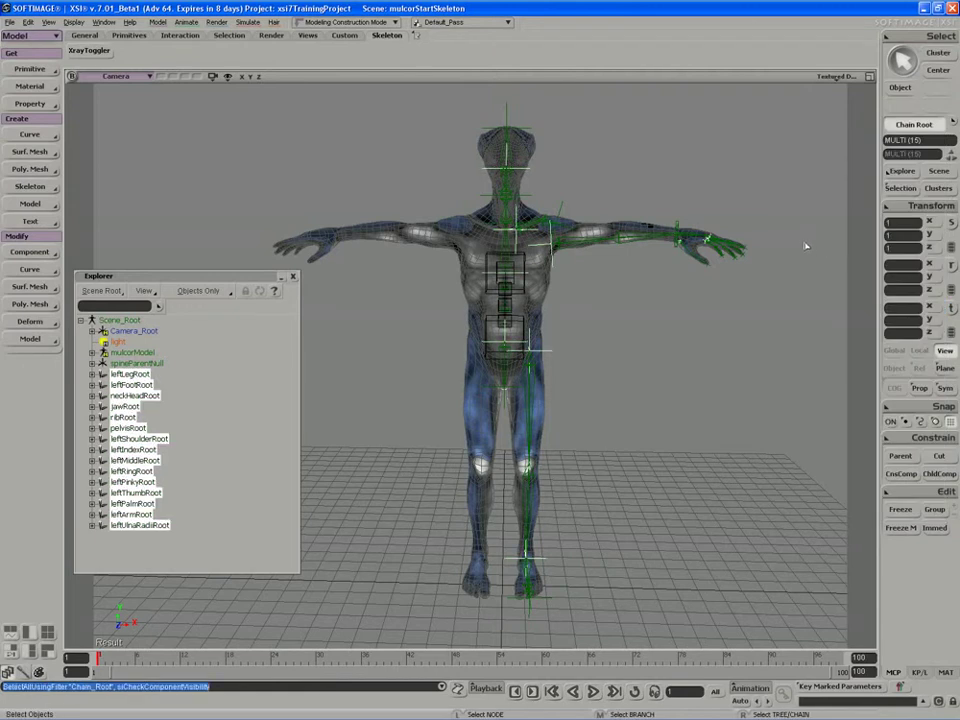
Set the primary display icon of all selected chain roots to Rings with a size of 0.085.
key(s)
right_drag(810, 246, 743, 259)
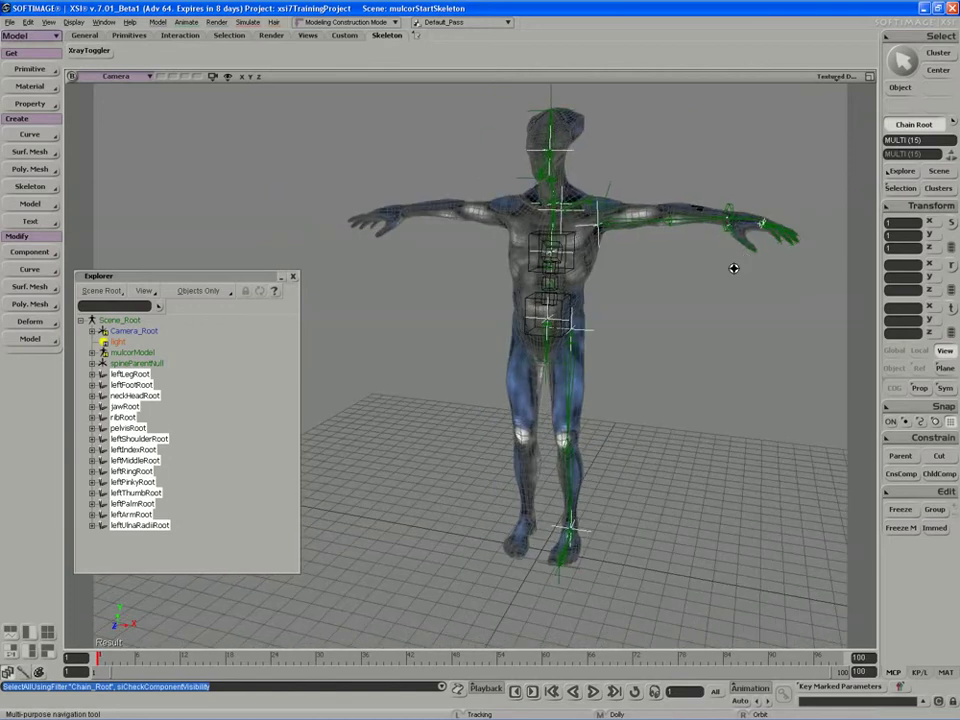
middle_drag(733, 268, 677, 294)
right_drag(677, 294, 673, 311)
middle_drag(672, 311, 676, 303)
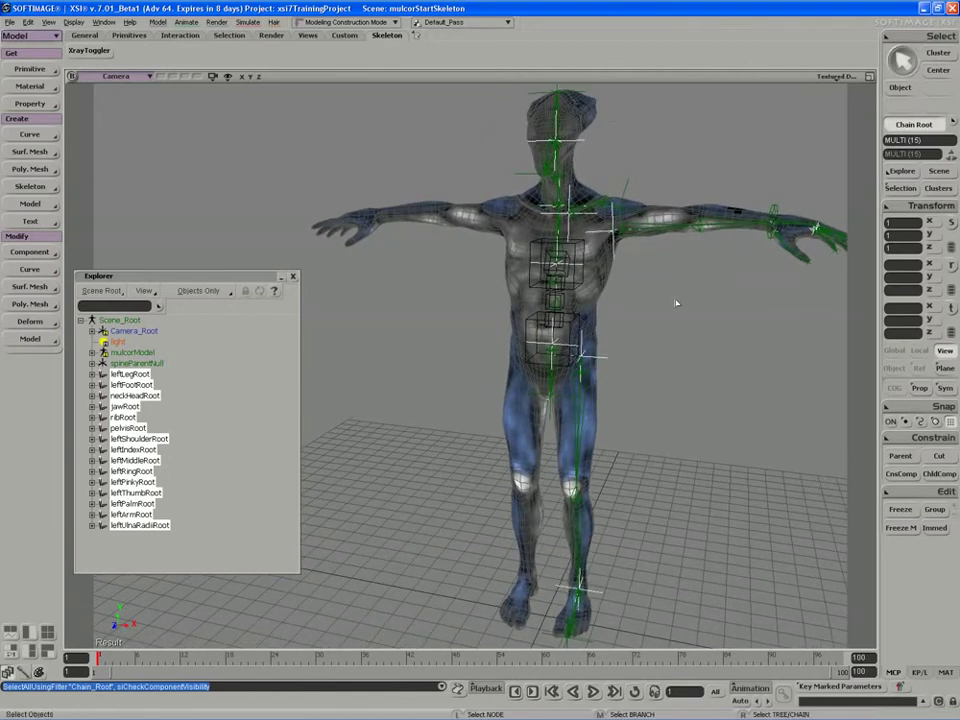
key(Return)
drag(702, 139, 190, 107)
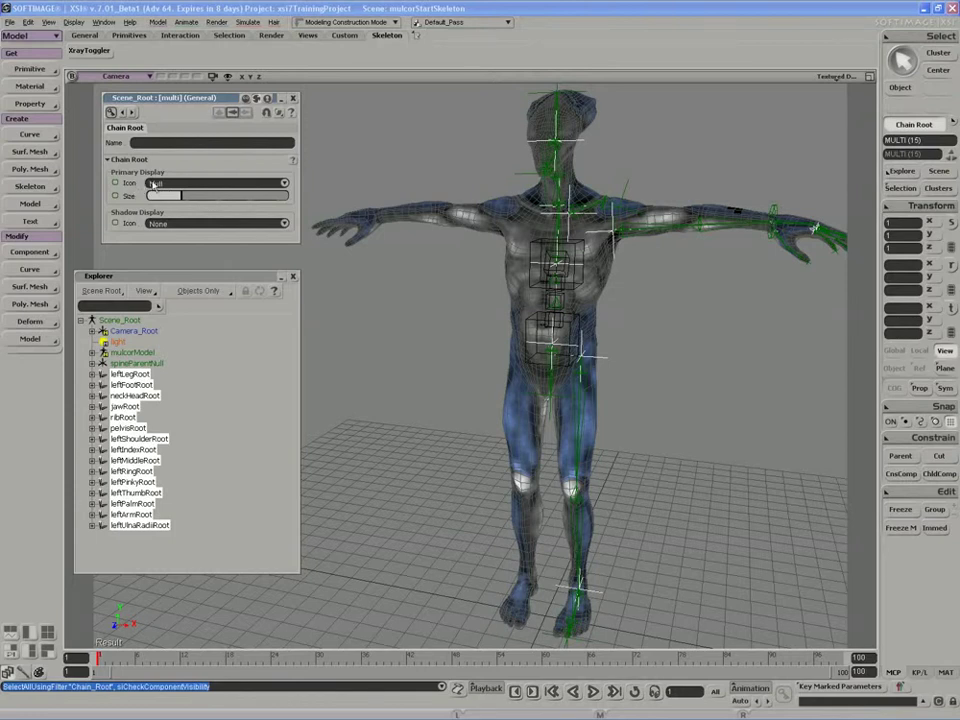
click(152, 184)
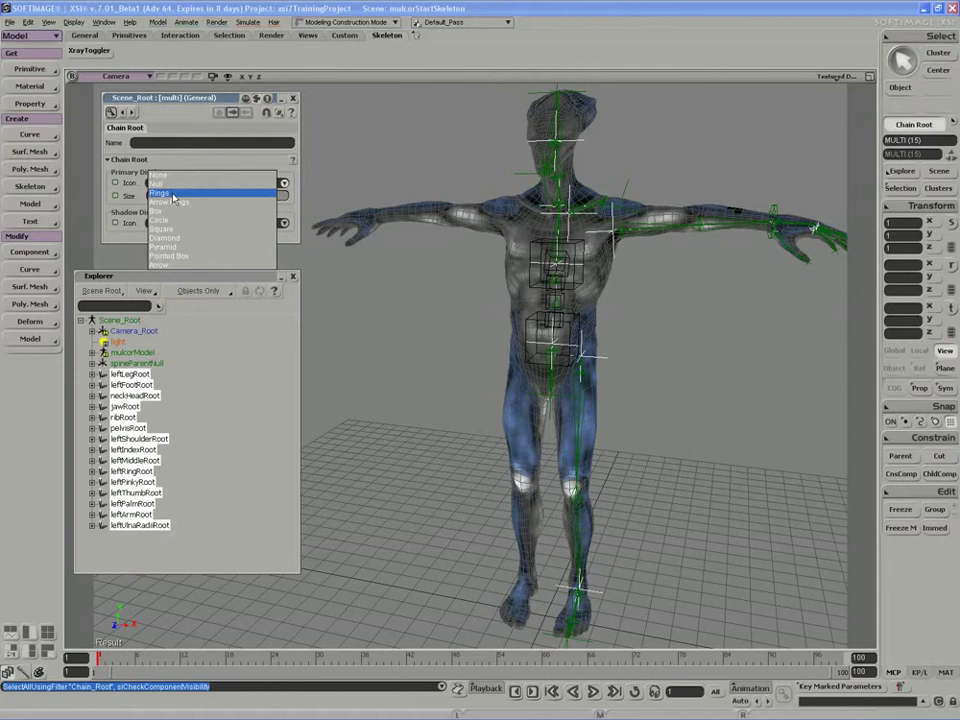
click(172, 195)
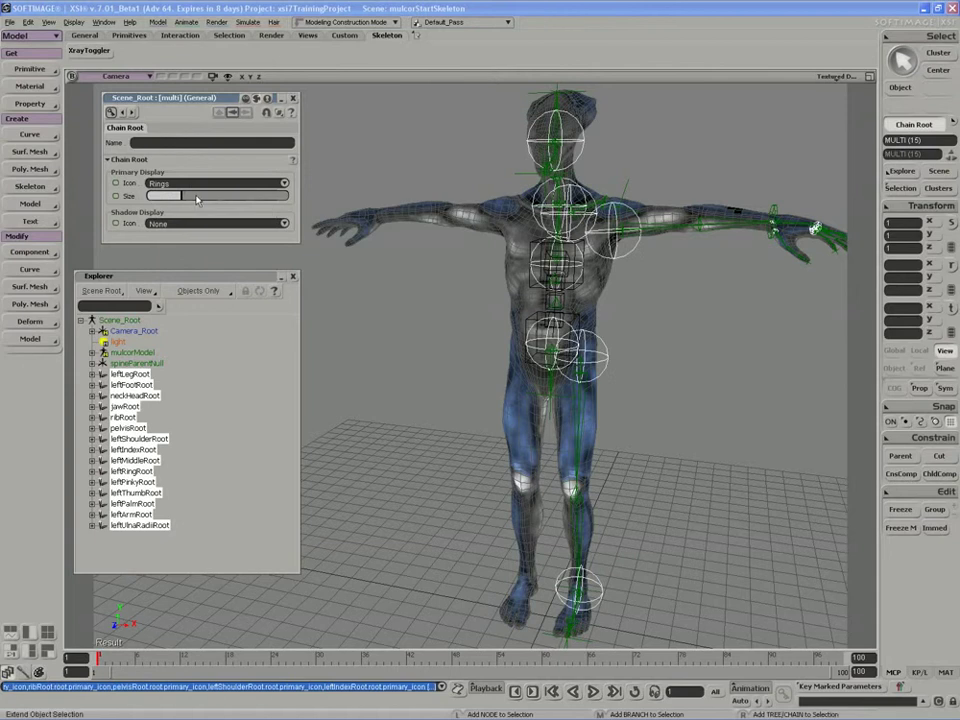
drag(197, 199, 205, 201)
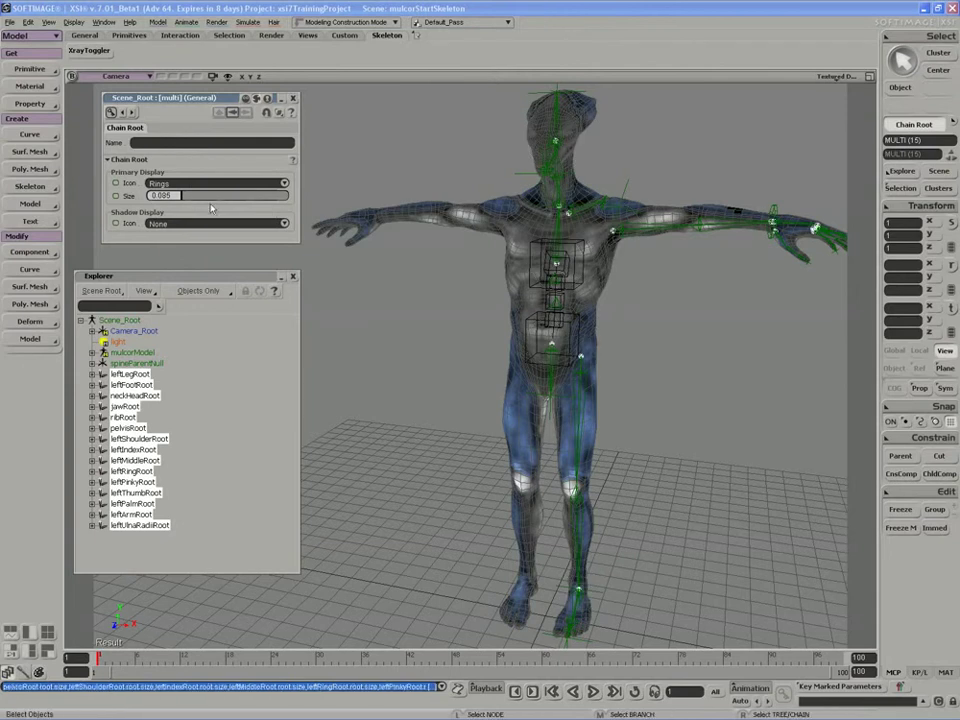
Create a group from the selected chain roots and minimize the bone property page.
key(s)
right_drag(622, 328, 538, 339)
drag(538, 339, 501, 311)
mouse_move(501, 311)
right_down()
mouse_move(500, 351)
mouse_move(544, 319)
mouse_move(489, 317)
mouse_move(493, 300)
mouse_move(506, 305)
right_up()
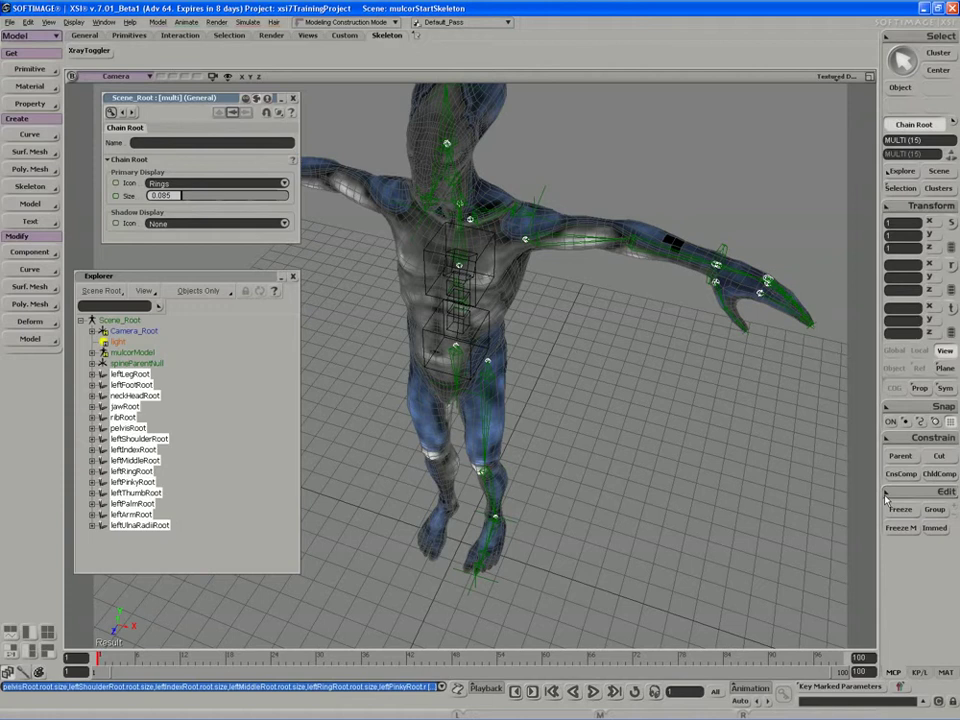
key(ctrl+g)
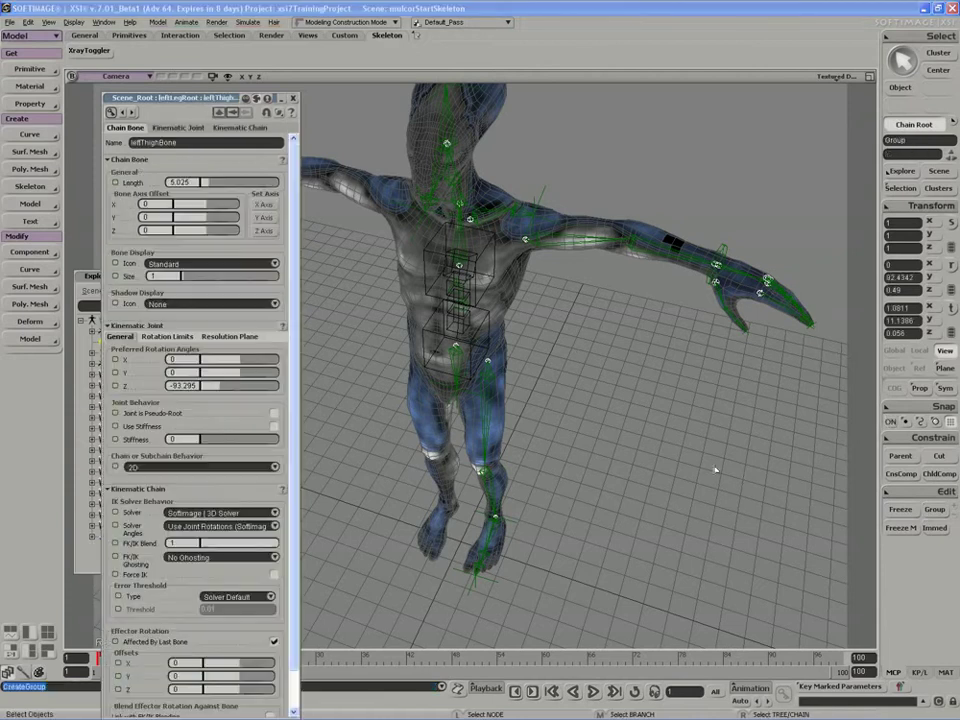
click(282, 99)
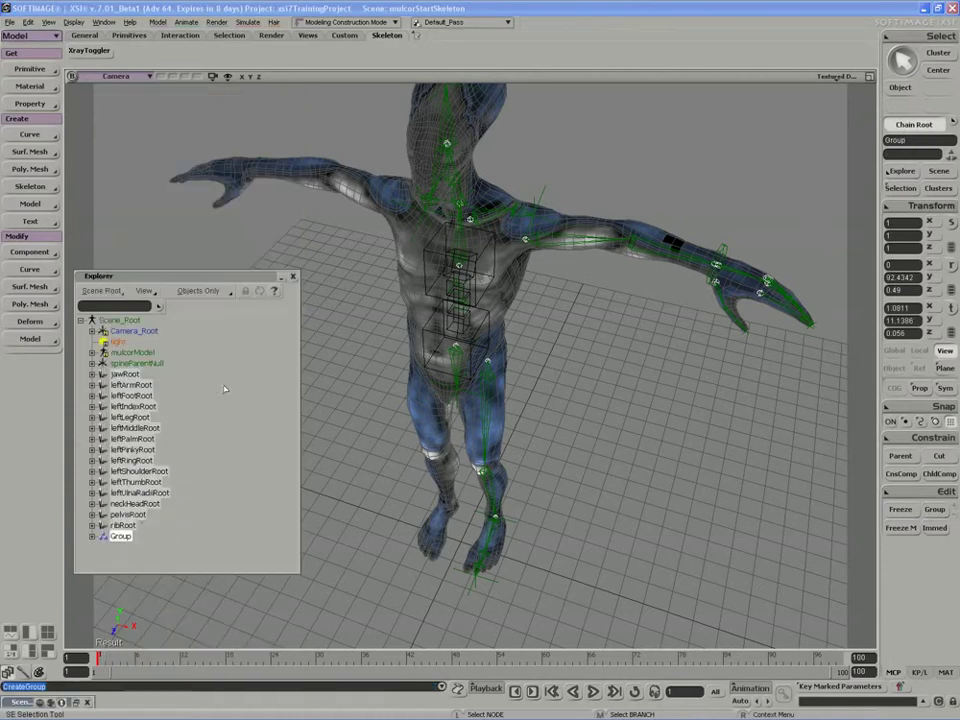
Rename the new group of chain roots as chainRootGroup and close its properties.
key(Return)
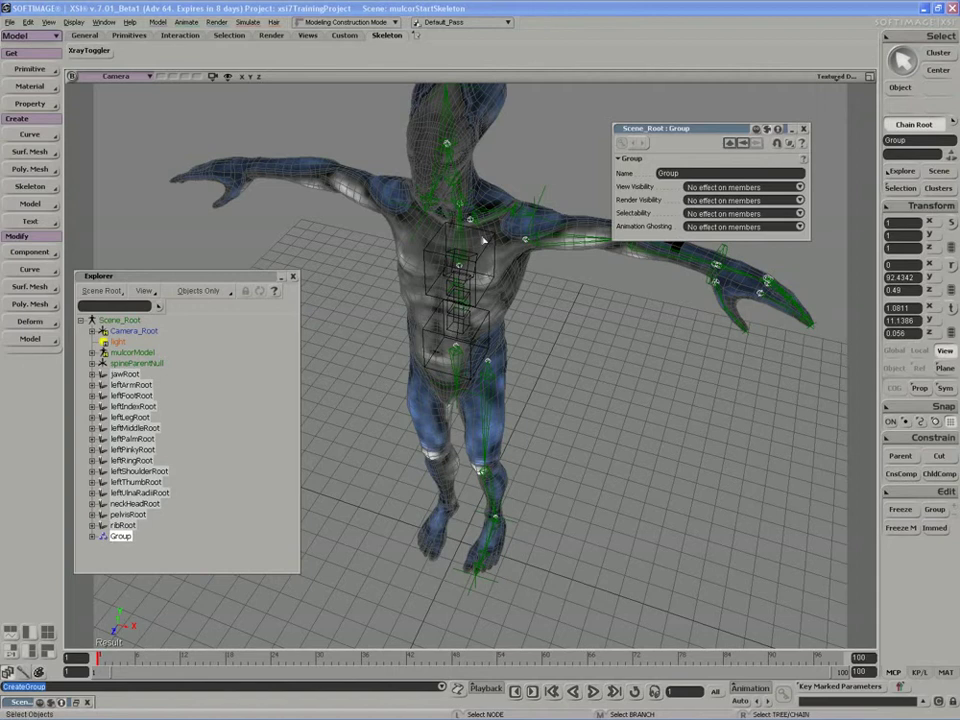
double_click(669, 173)
text(c)
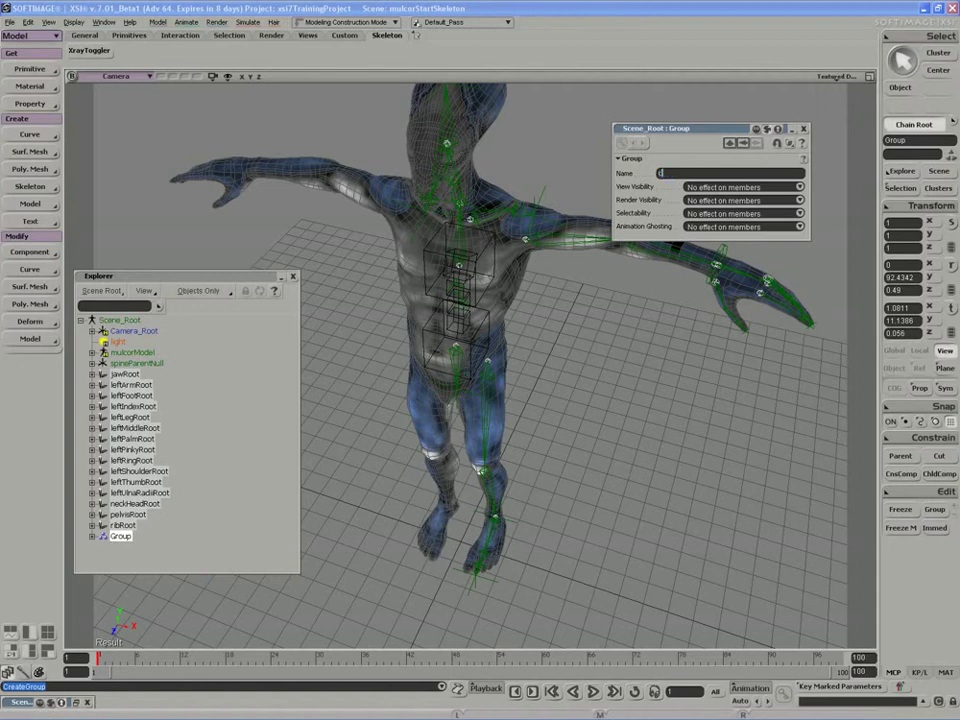
text(hainRootG)
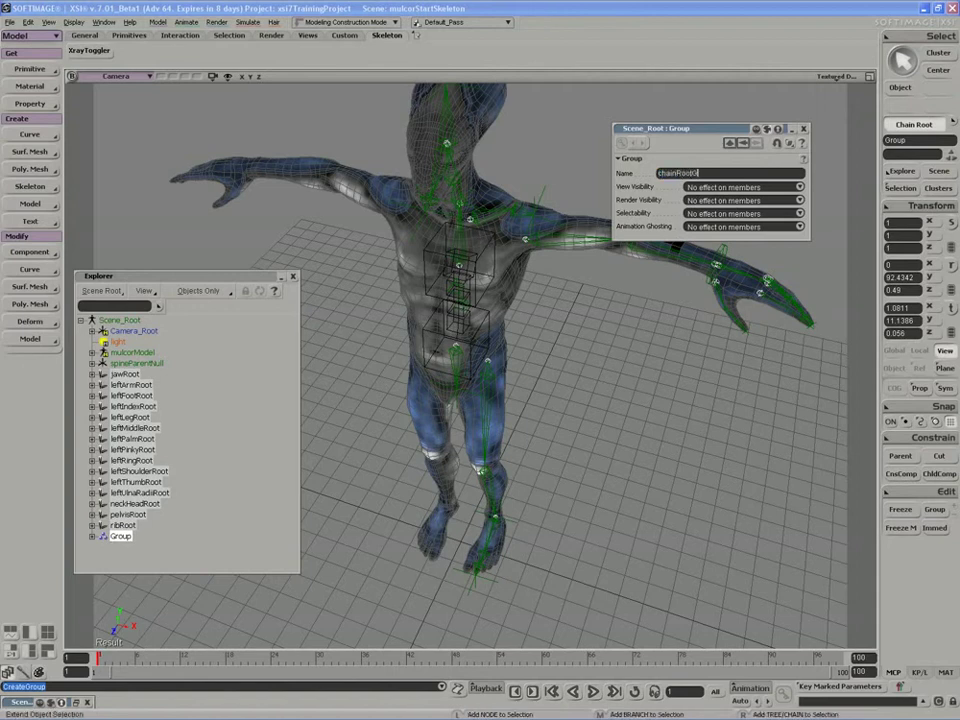
text(roup)
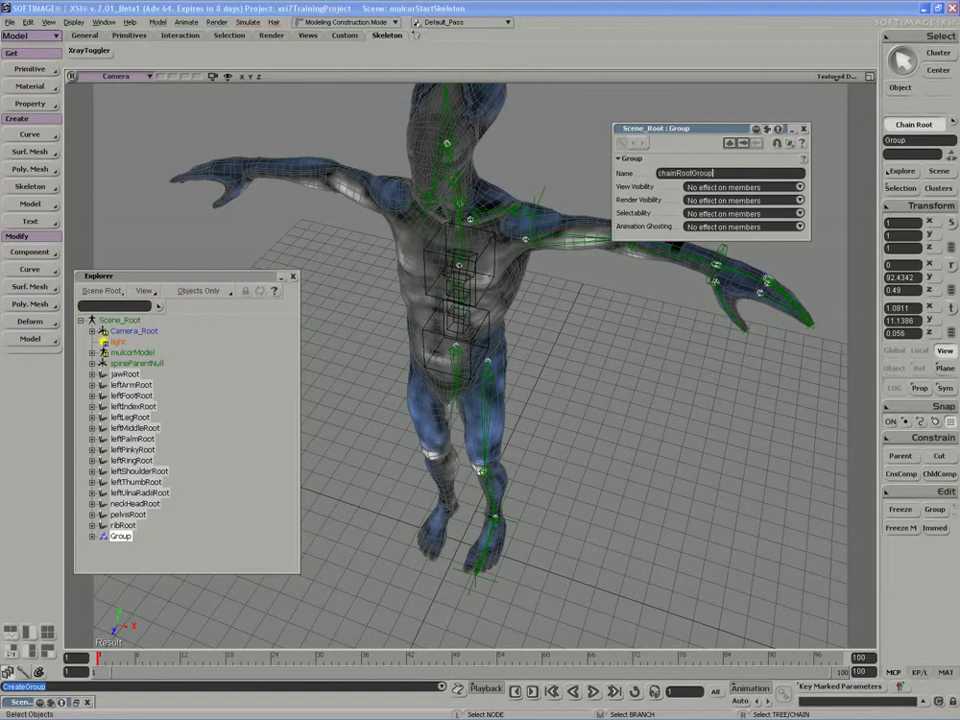
key(Return)
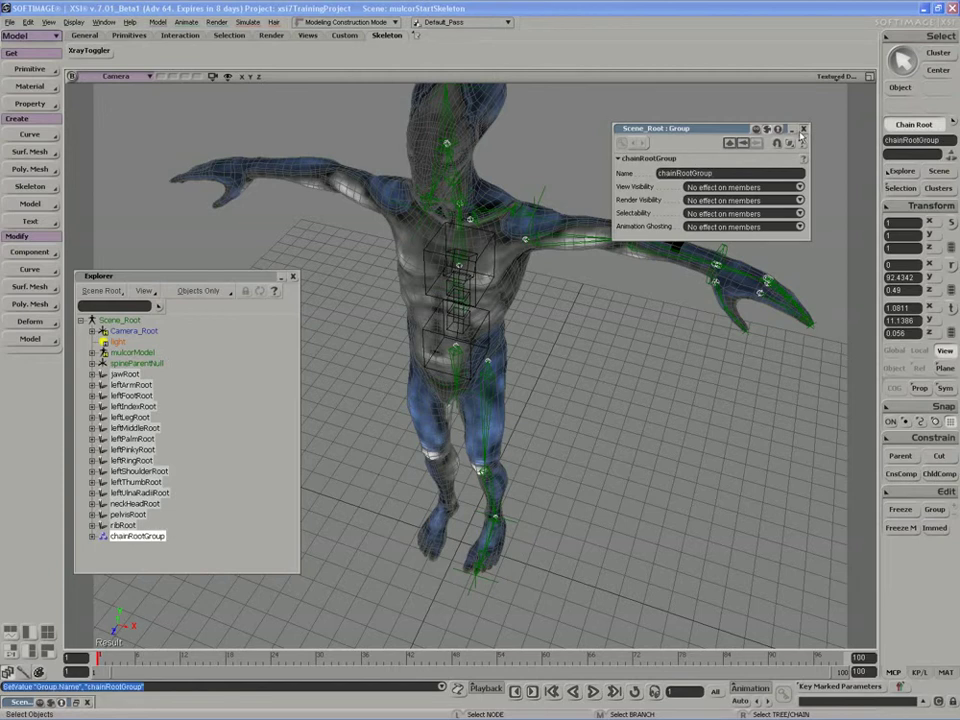
click(803, 129)
Check chainRootGroup by selecting all its members from an empty object selection, and clear the selection again.
key(s)
right_drag(642, 388, 602, 331)
drag(602, 331, 630, 315)
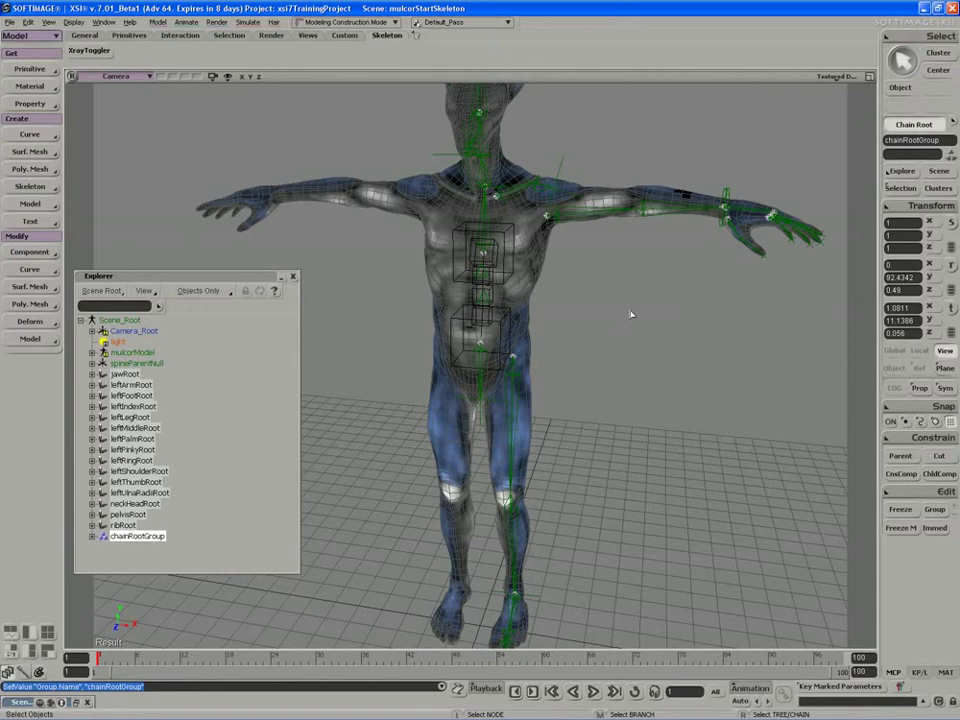
click(901, 88)
click(636, 387)
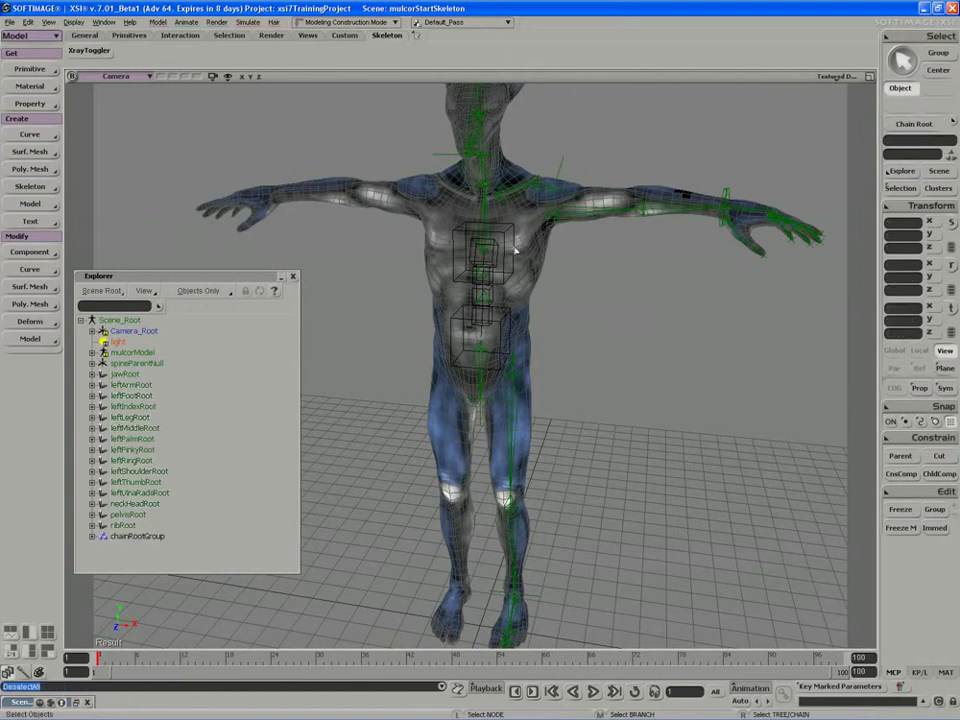
right_click(127, 537)
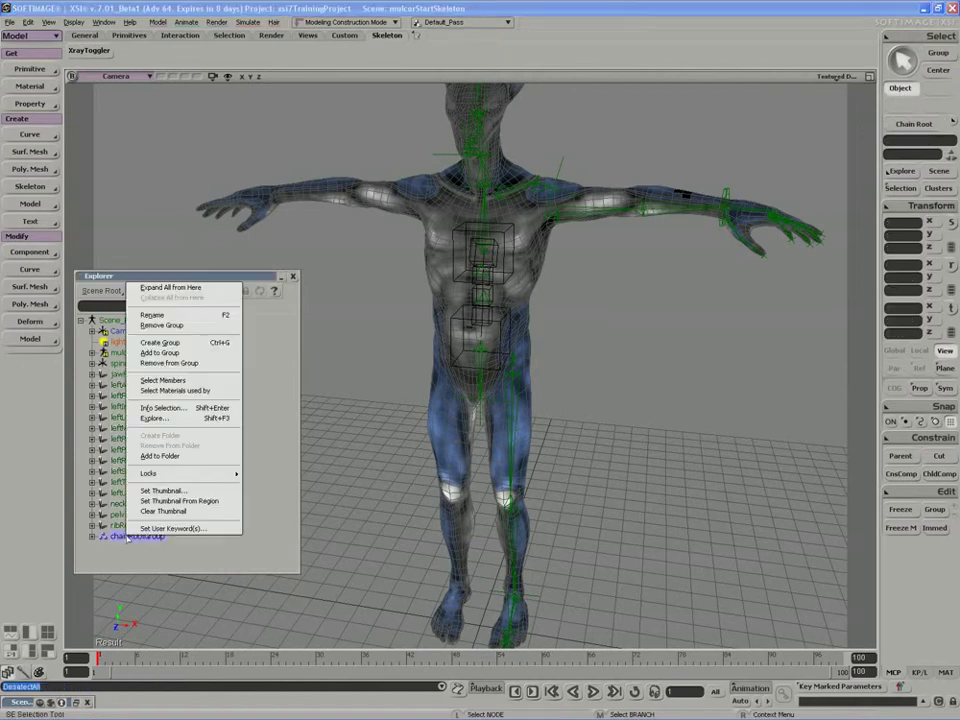
click(170, 382)
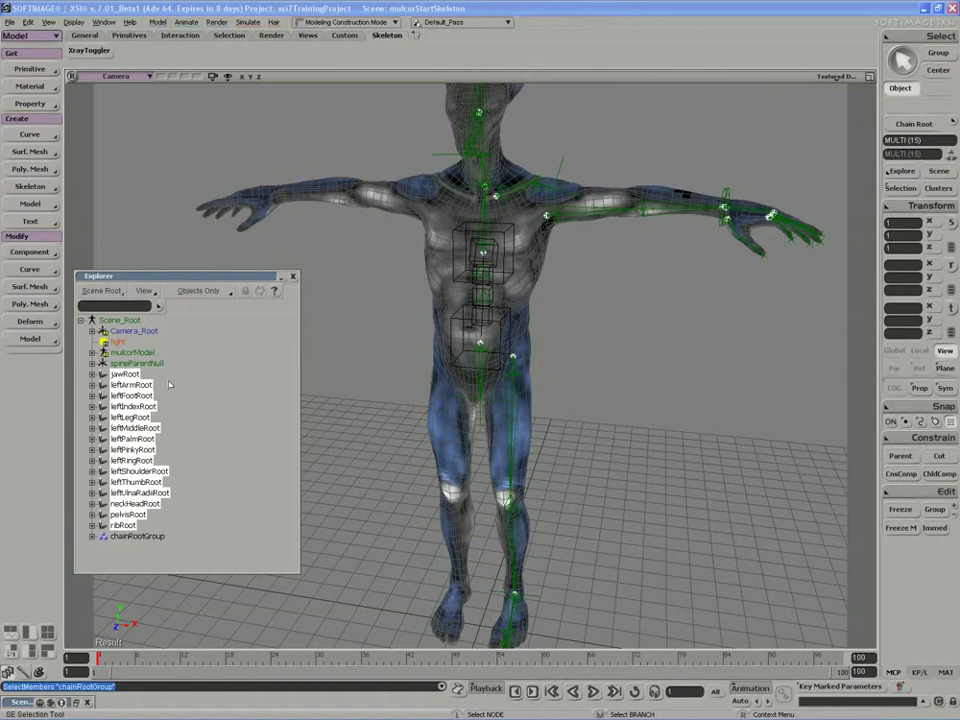
click(366, 439)
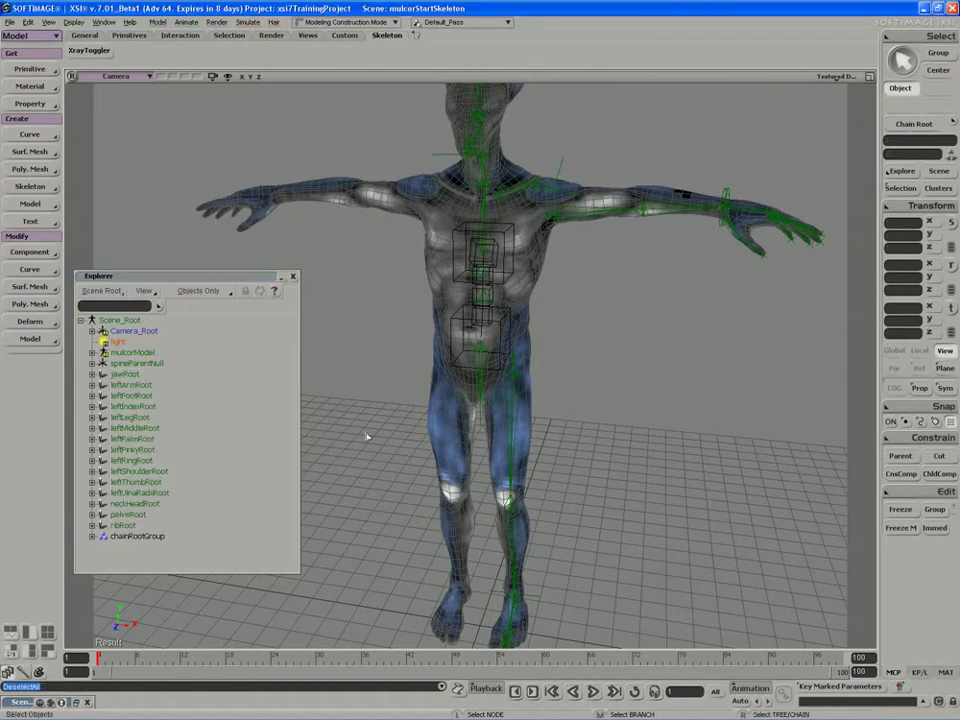
Select every chain effector in the scene using the Effector selection filter.
click(952, 122)
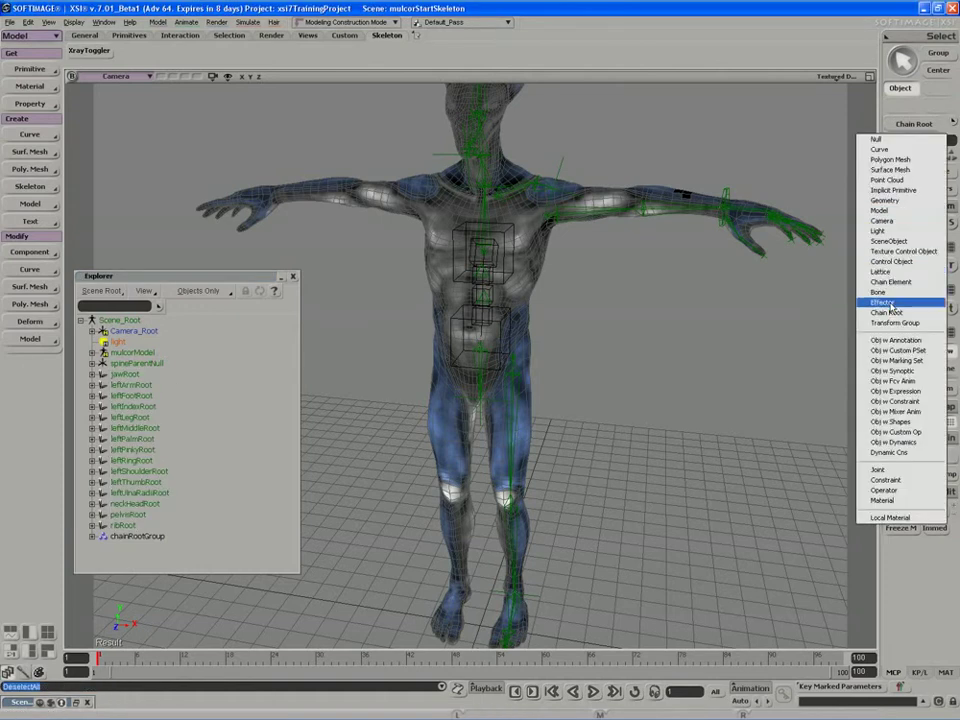
click(885, 304)
key(ctrl+shift+a)
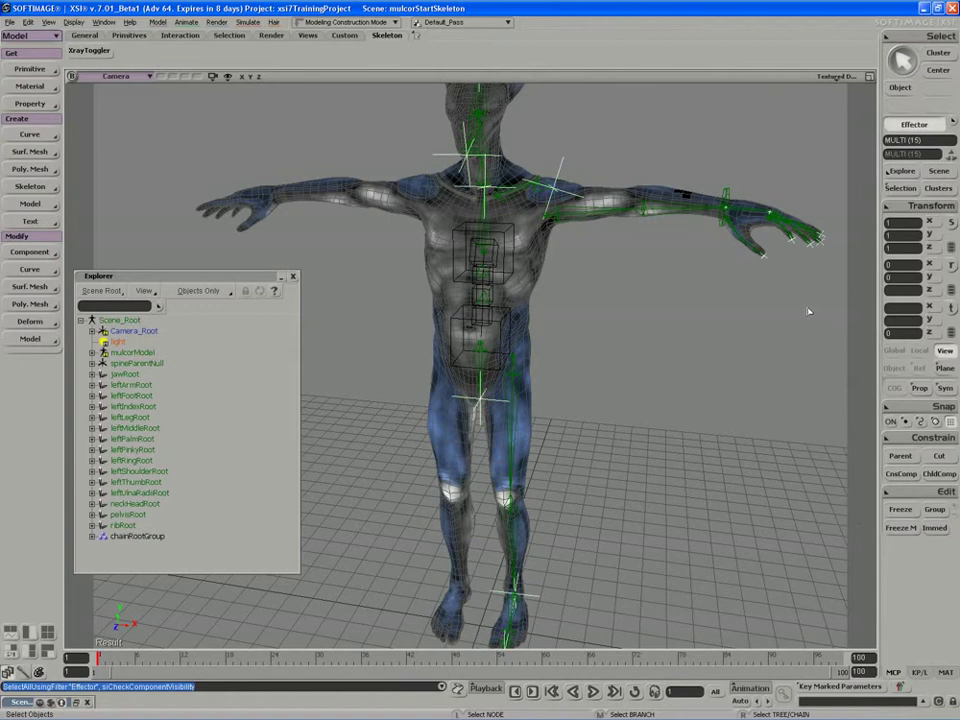
Set the primary display icon of all selected effectors to Box with a size of 0.085.
key(Return)
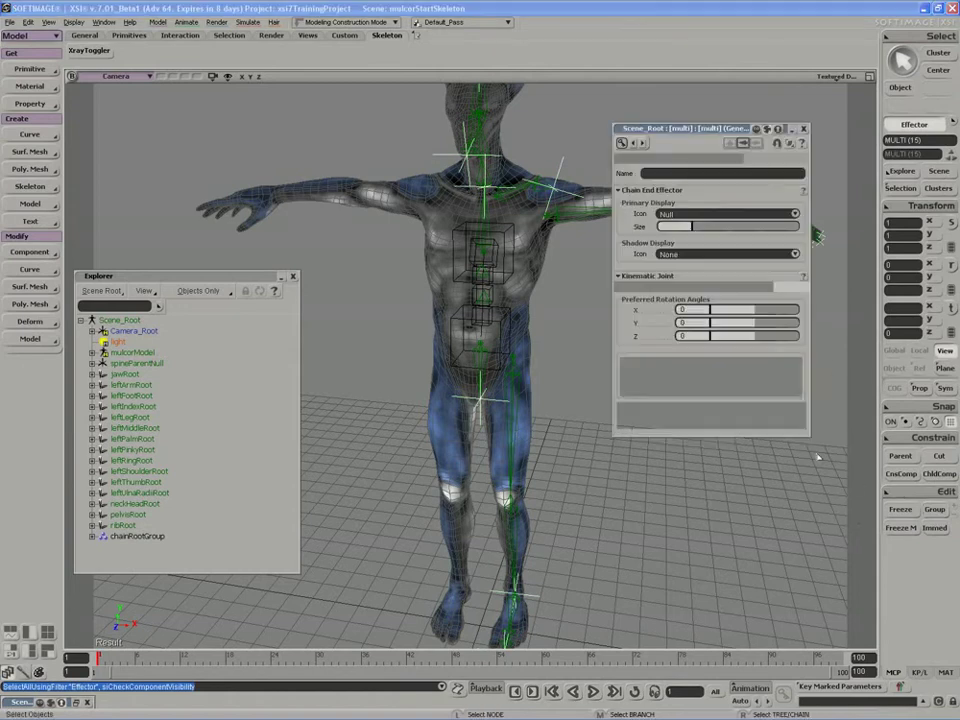
drag(690, 128, 681, 245)
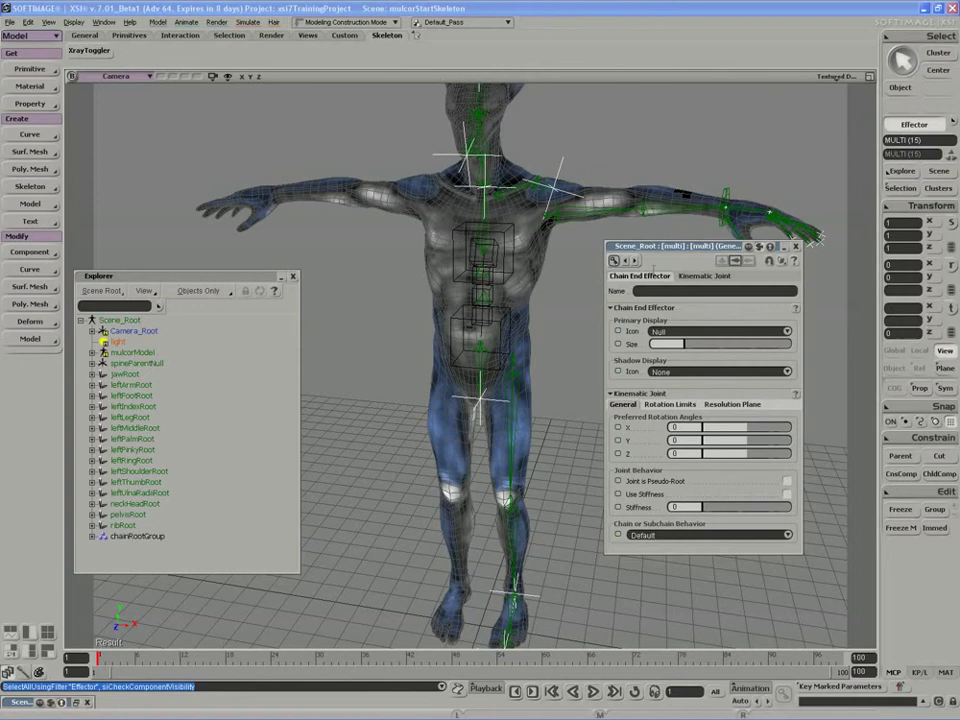
click(668, 332)
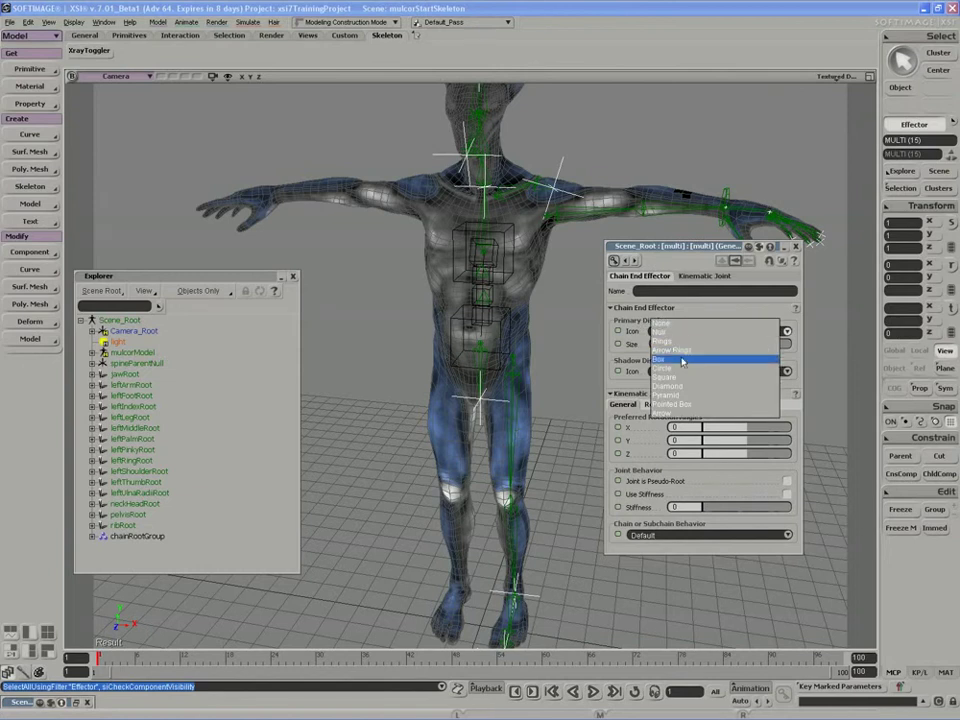
click(683, 362)
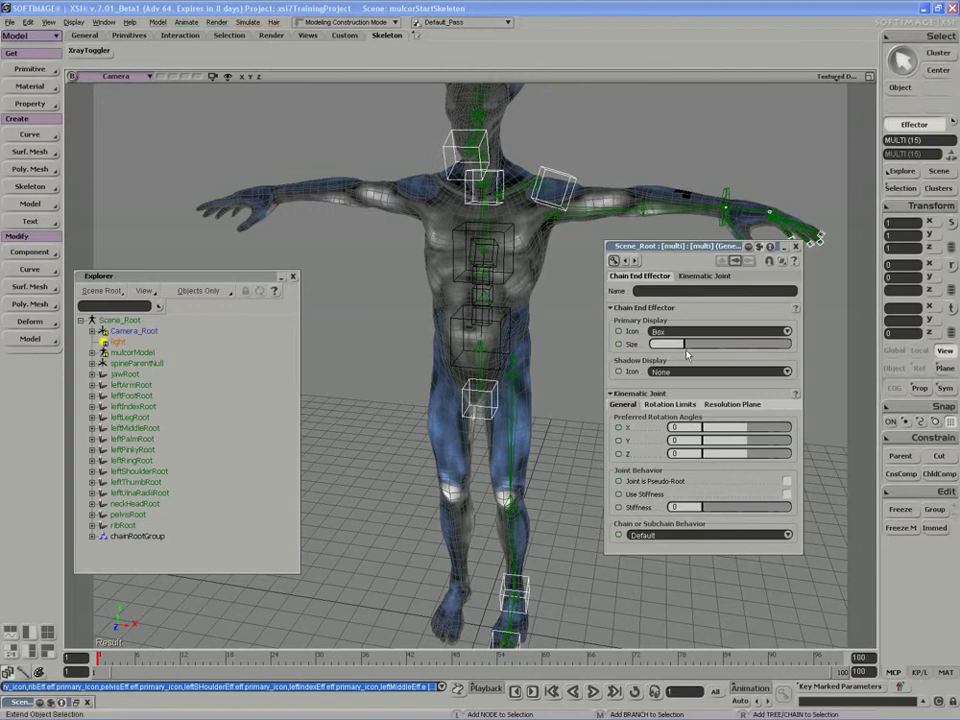
click(697, 349)
drag(697, 349, 696, 349)
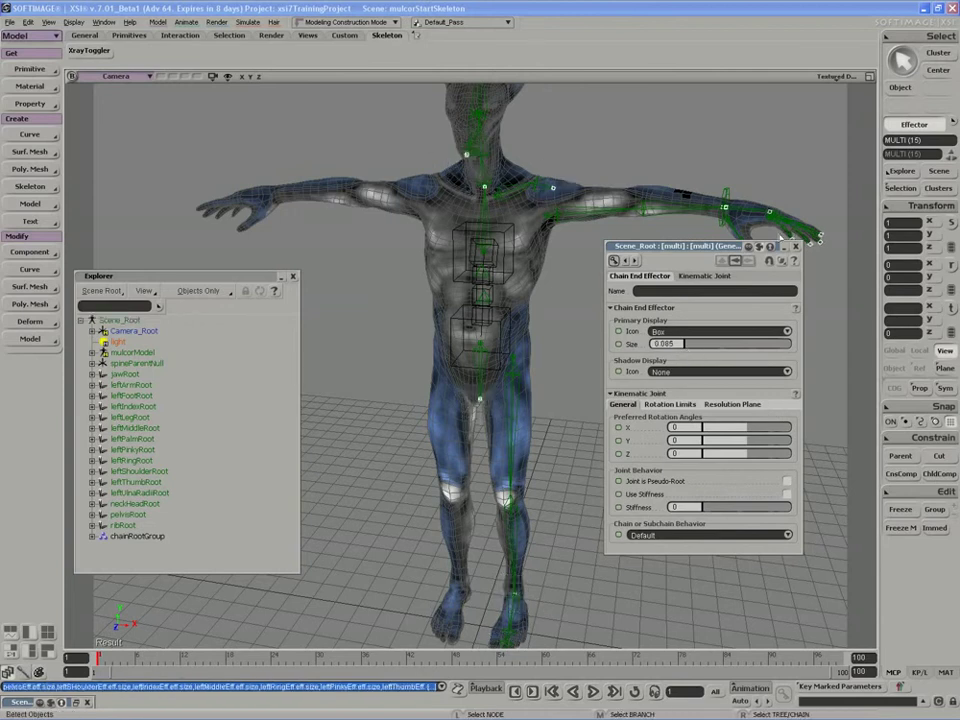
click(795, 246)
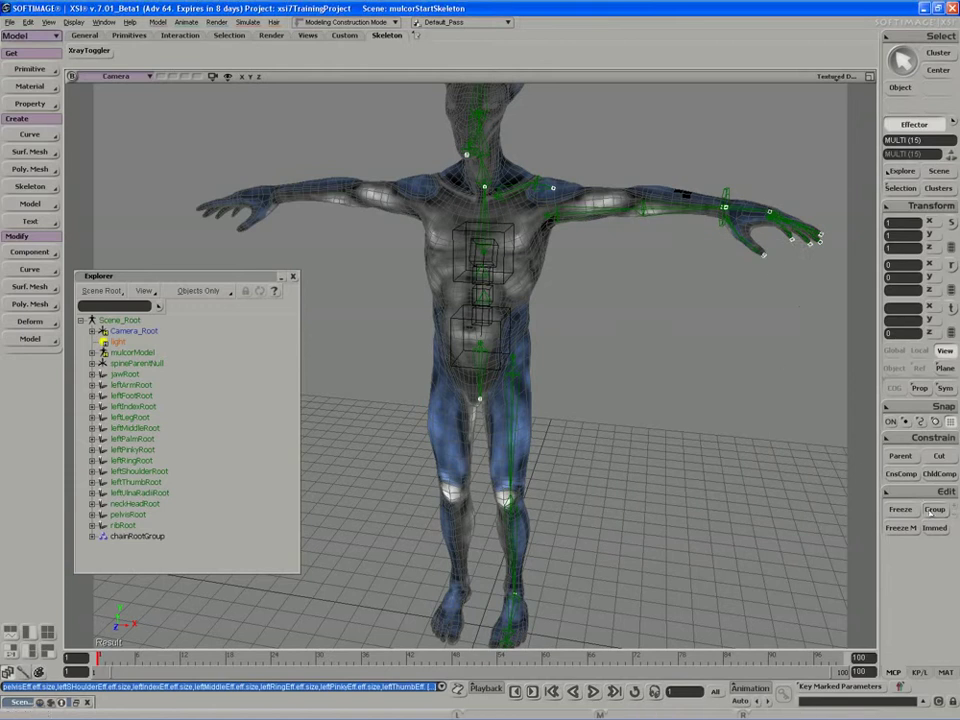
Group the selected effectors, name the group chainEffectorGroup, and close its properties.
key(ctrl+g)
double_click(677, 291)
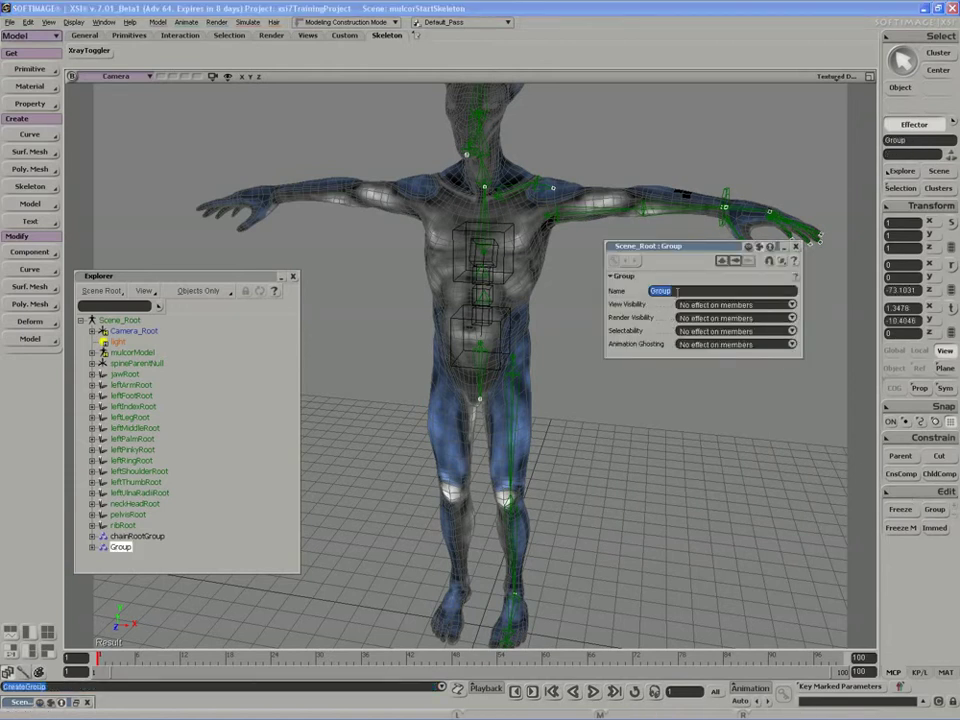
text(chainEffectorGroup)
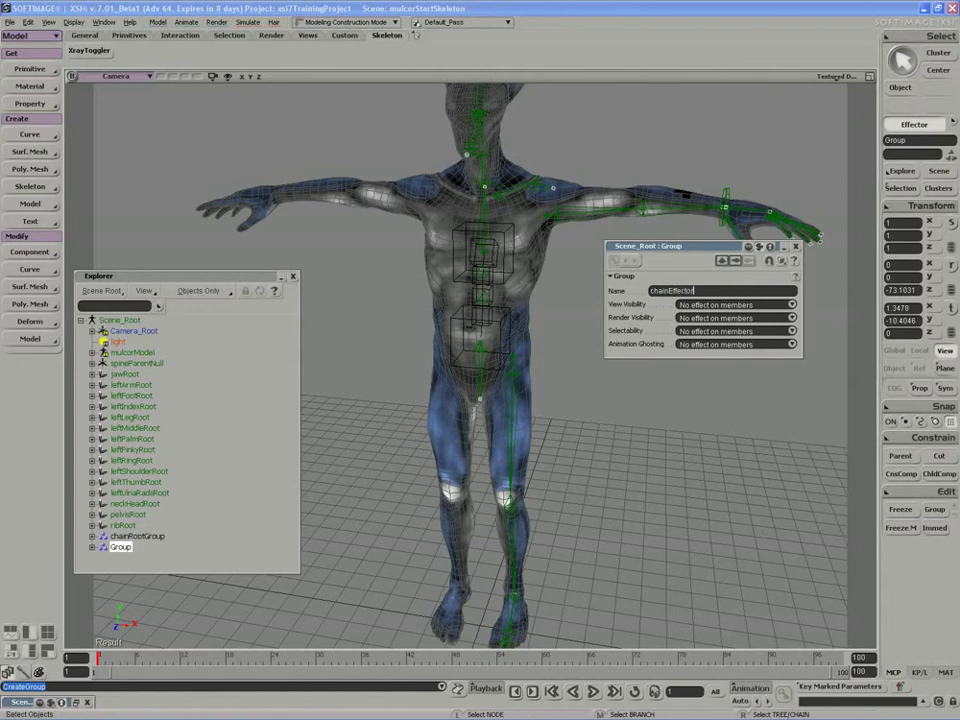
key(Return)
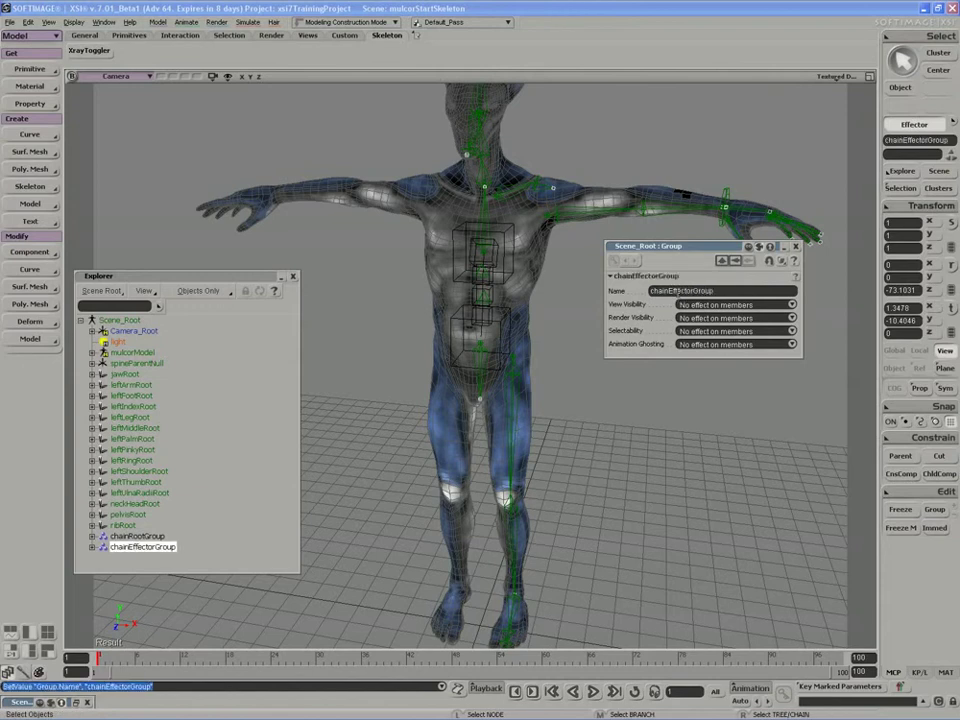
click(796, 247)
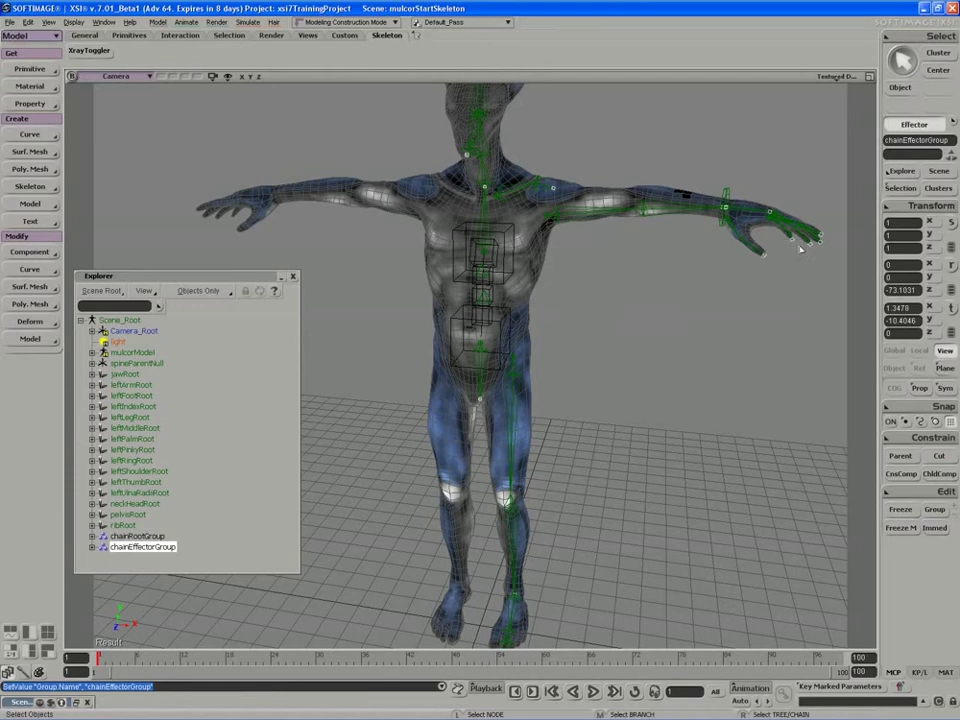
Select every bone in the scene using the Bone selection filter.
key(s)
right_drag(671, 313, 641, 313)
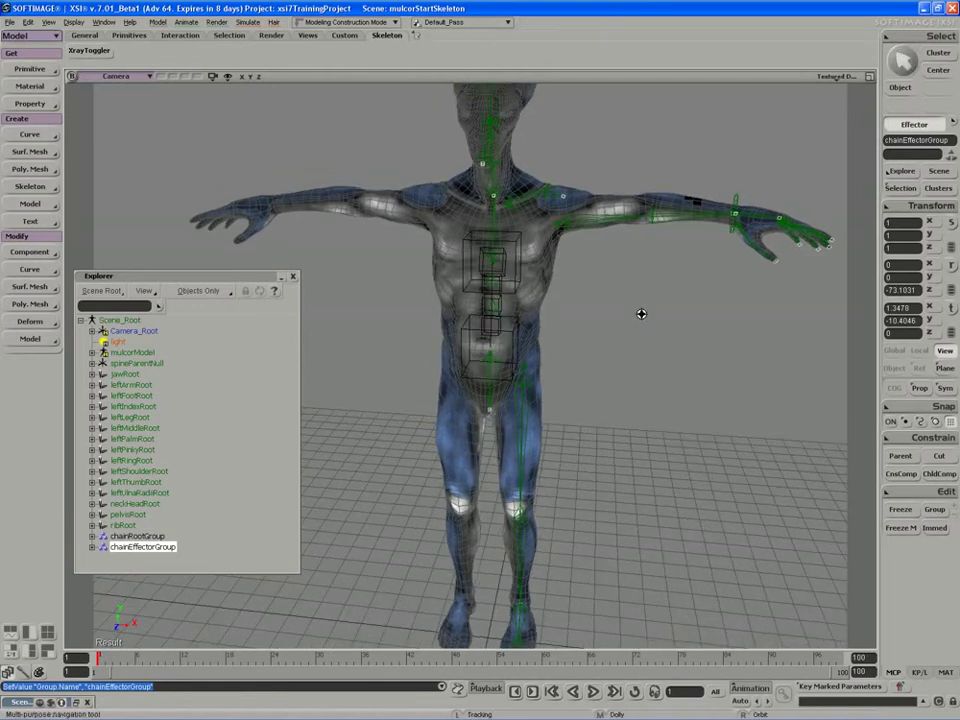
scroll(640, 314, down, 2)
drag(639, 314, 615, 306)
key(s)
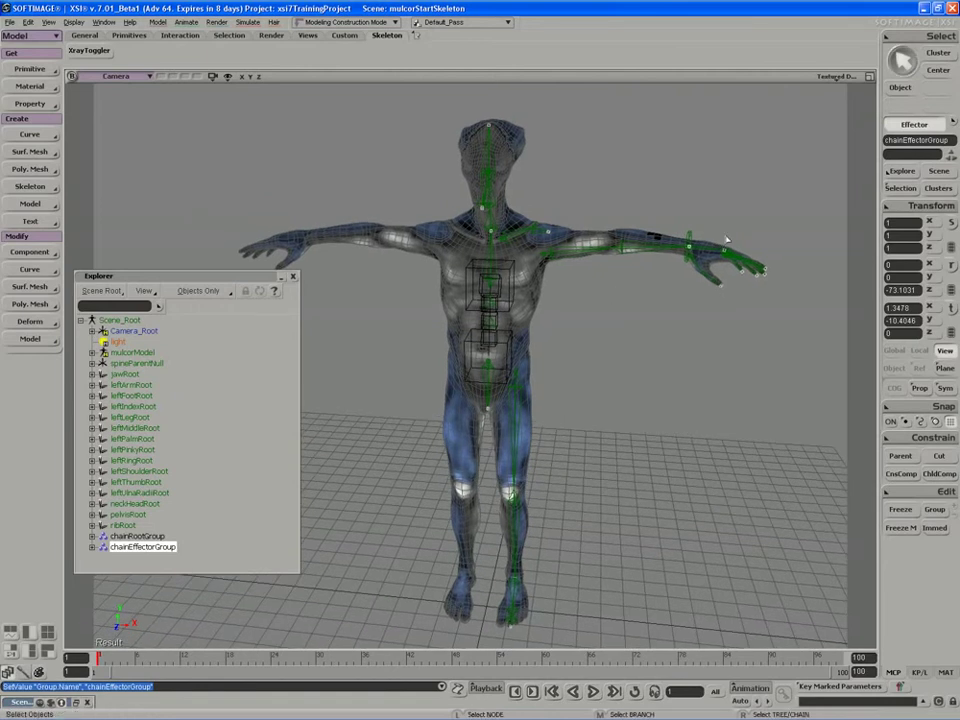
click(950, 123)
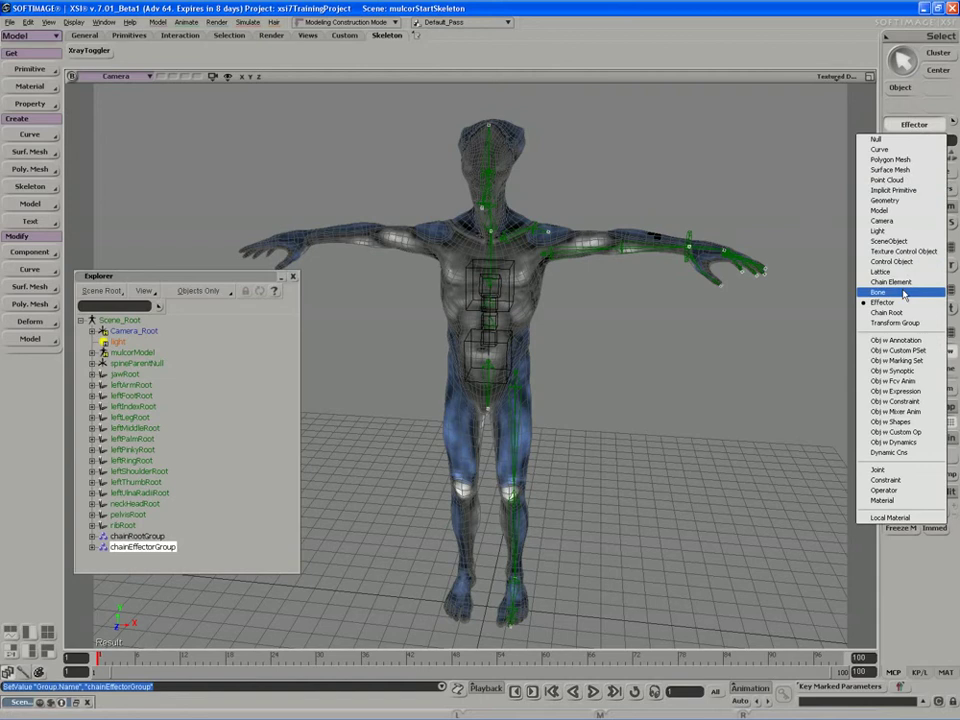
click(895, 229)
key(ctrl+a)
key(s)
mouse_move(797, 310)
right_down()
mouse_move(738, 294)
mouse_move(789, 296)
right_up()
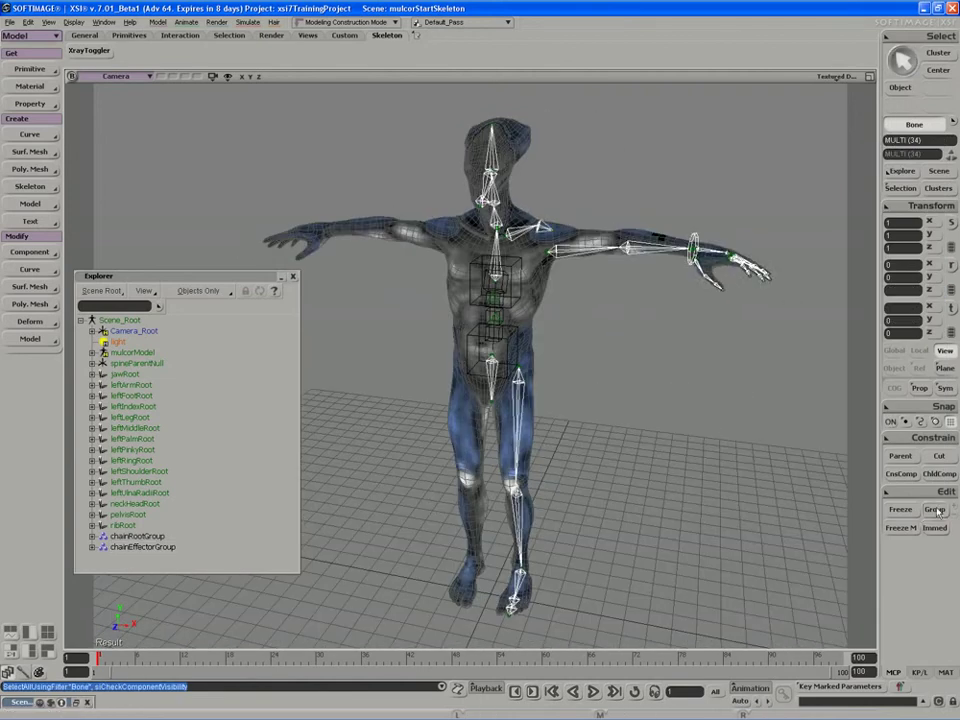
Group the selected bones as chainBoneGroup, return to the Object filter, and clear the selection.
key(ctrl+g)
double_click(670, 290)
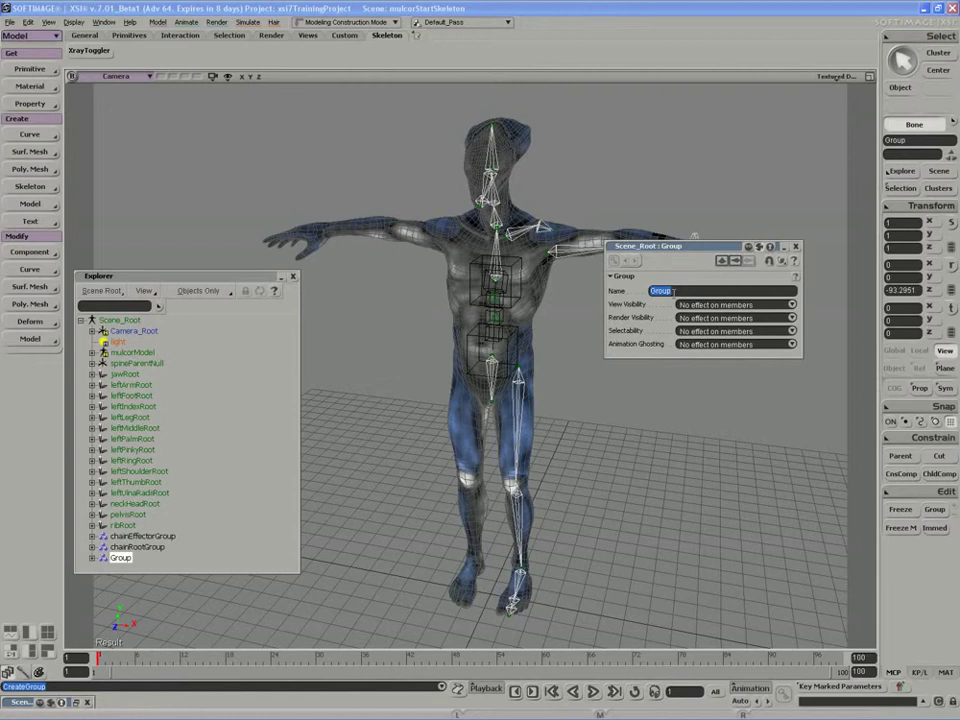
text(chainBoneGroup)
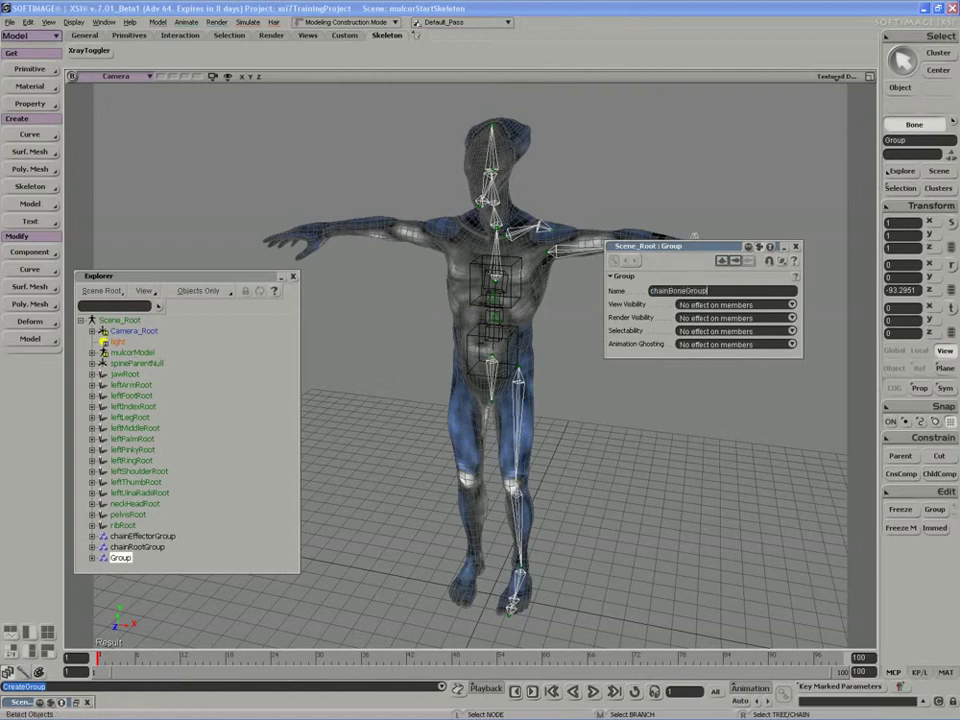
key(Return)
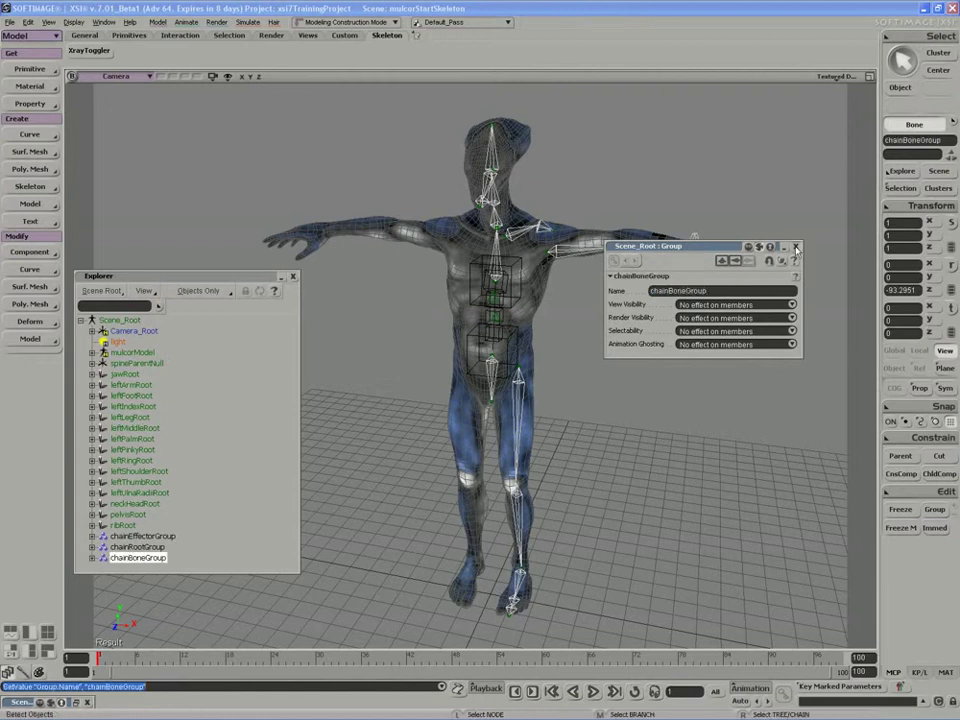
click(898, 89)
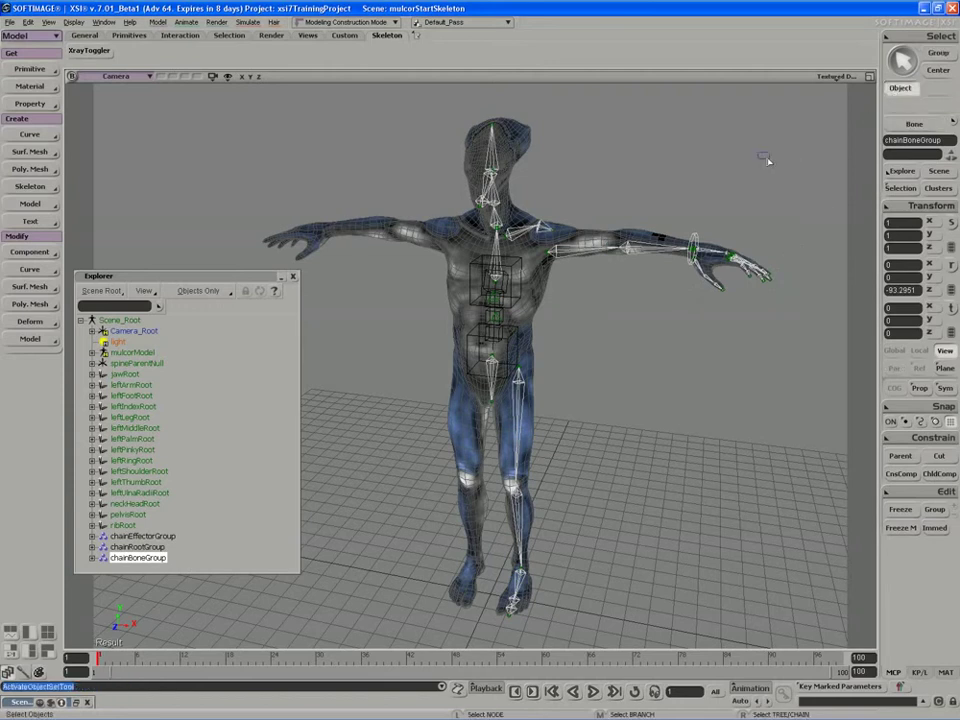
click(808, 163)
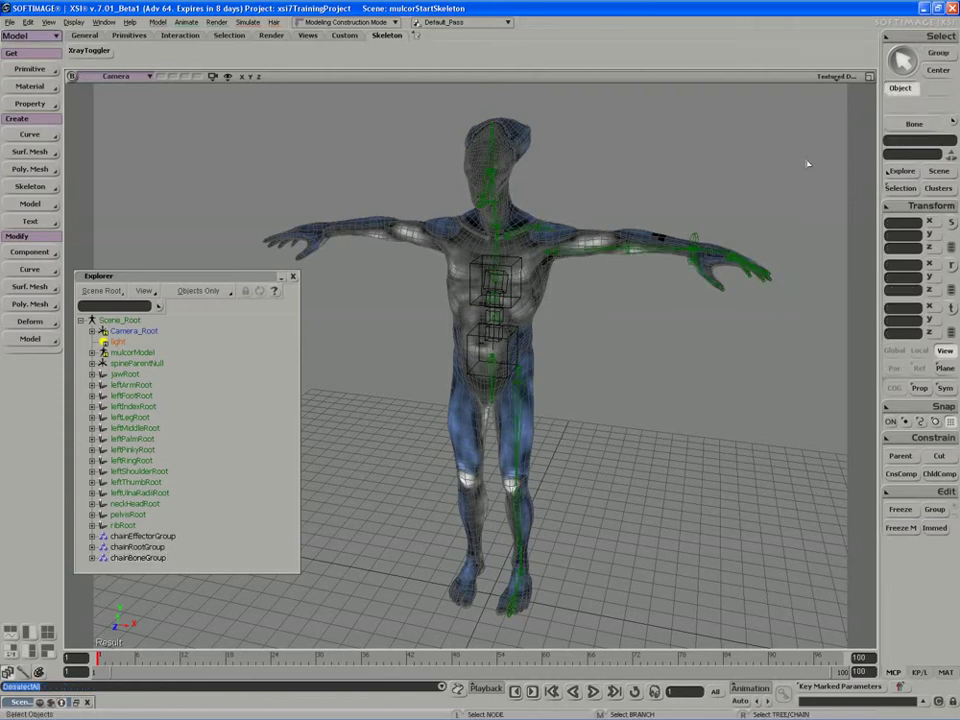
Test the Bone filter by region-selecting bones in the upper body and left leg, and clear the object selection again.
click(915, 125)
drag(790, 170, 455, 285)
drag(598, 168, 345, 369)
drag(596, 392, 416, 518)
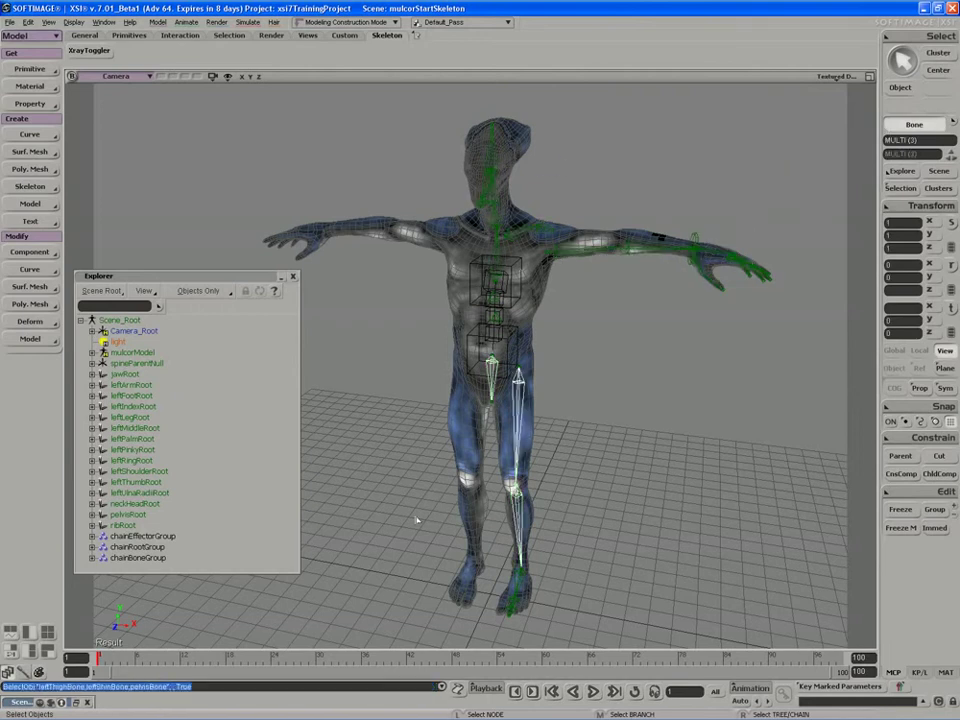
click(901, 89)
drag(698, 170, 717, 192)
key(s)
right_drag(668, 236, 624, 298)
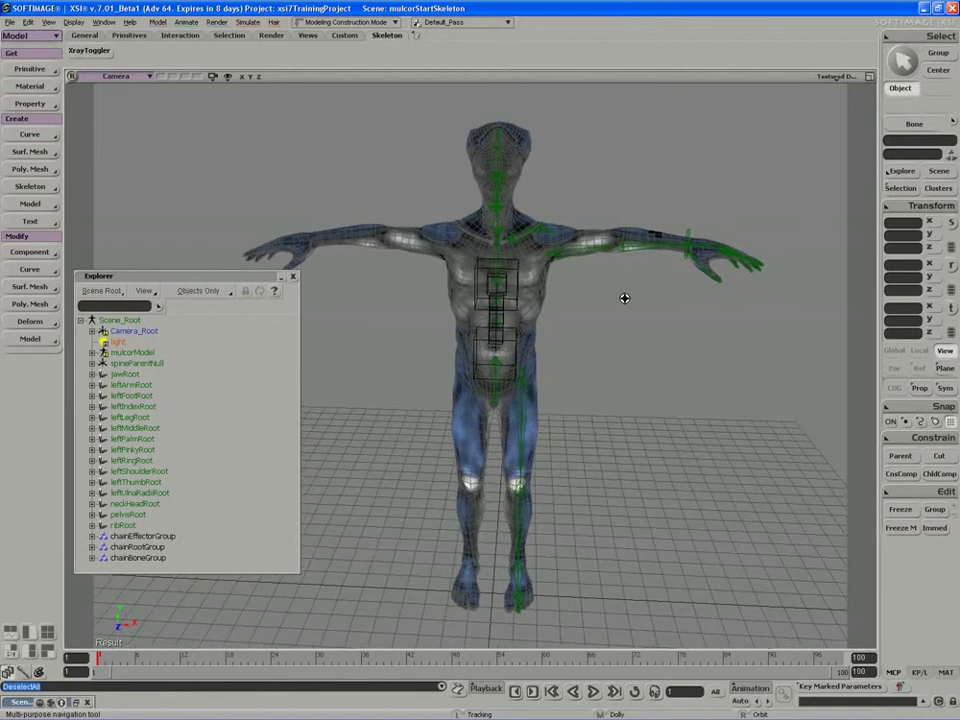
drag(596, 318, 626, 310)
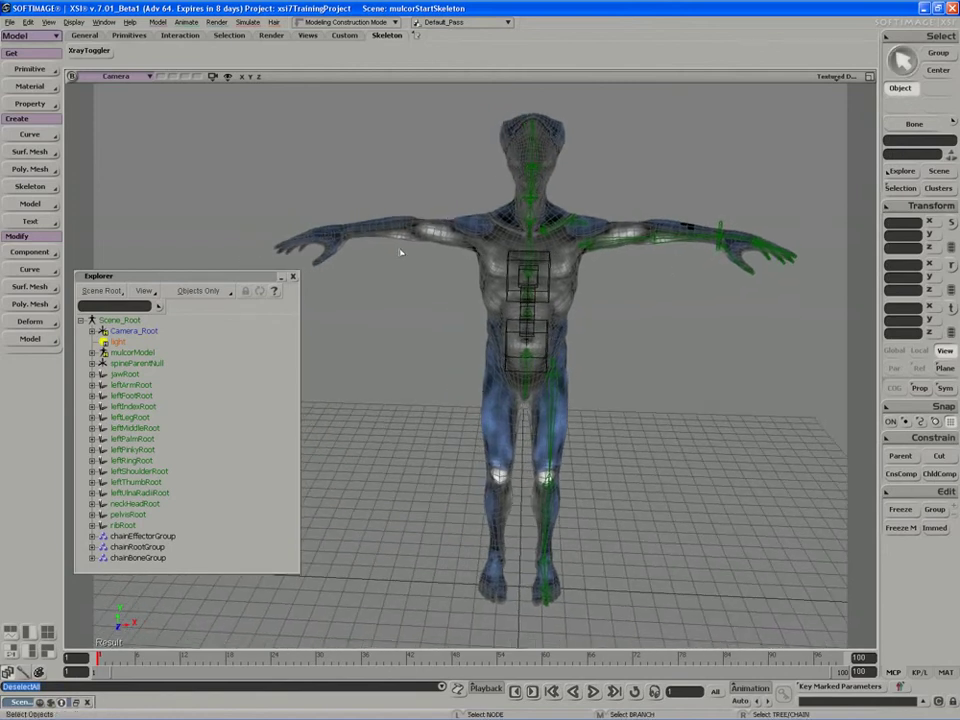
key(s)
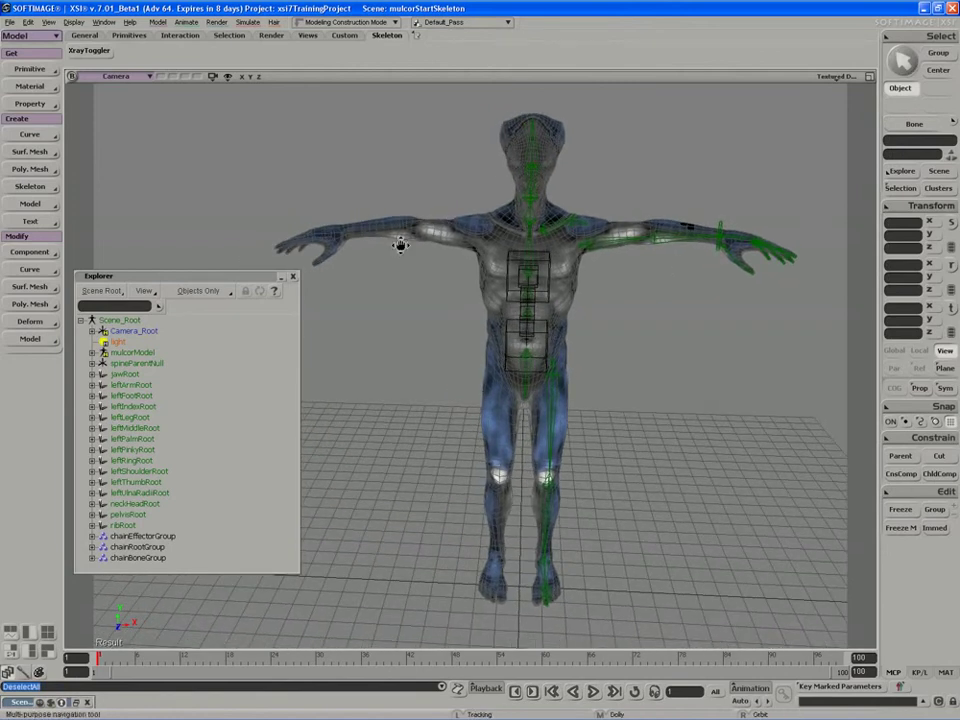
right_drag(401, 244, 395, 229)
drag(395, 229, 381, 229)
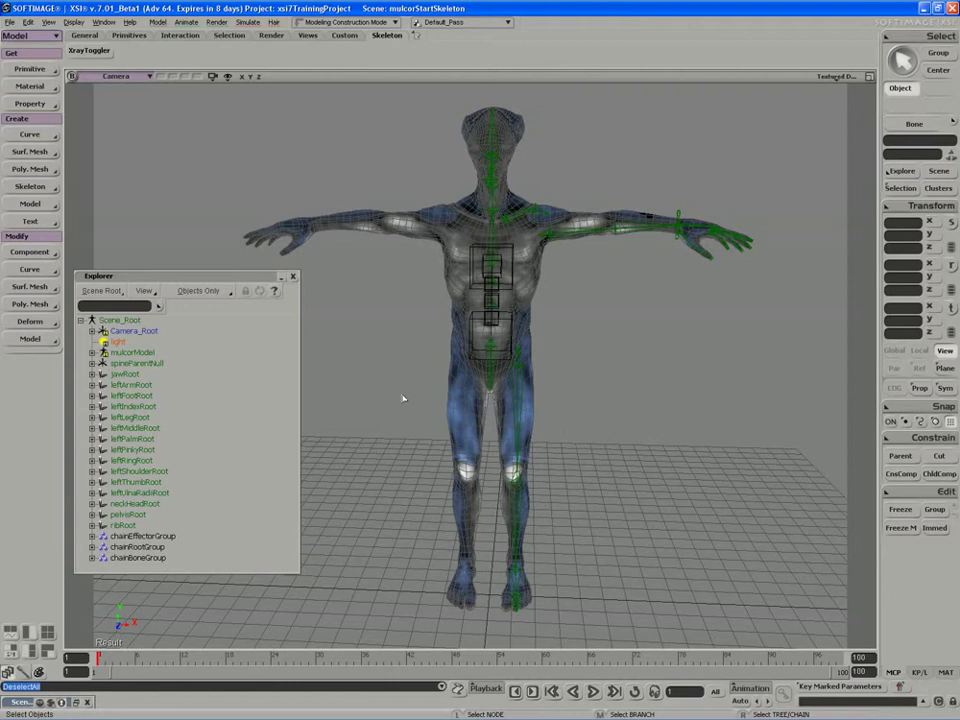
Open a floating Schematic view, place it beside the character, and bring the left finger chain nodes to a readable size.
key(9)
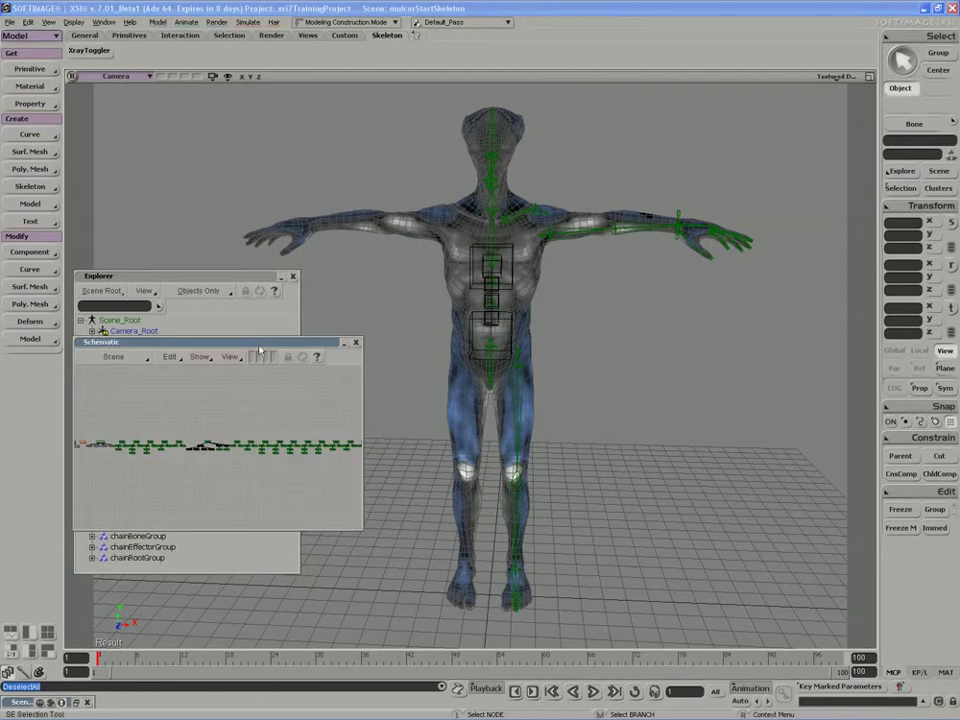
mouse_move(215, 345)
mouse_down()
mouse_move(586, 356)
mouse_move(728, 344)
mouse_up()
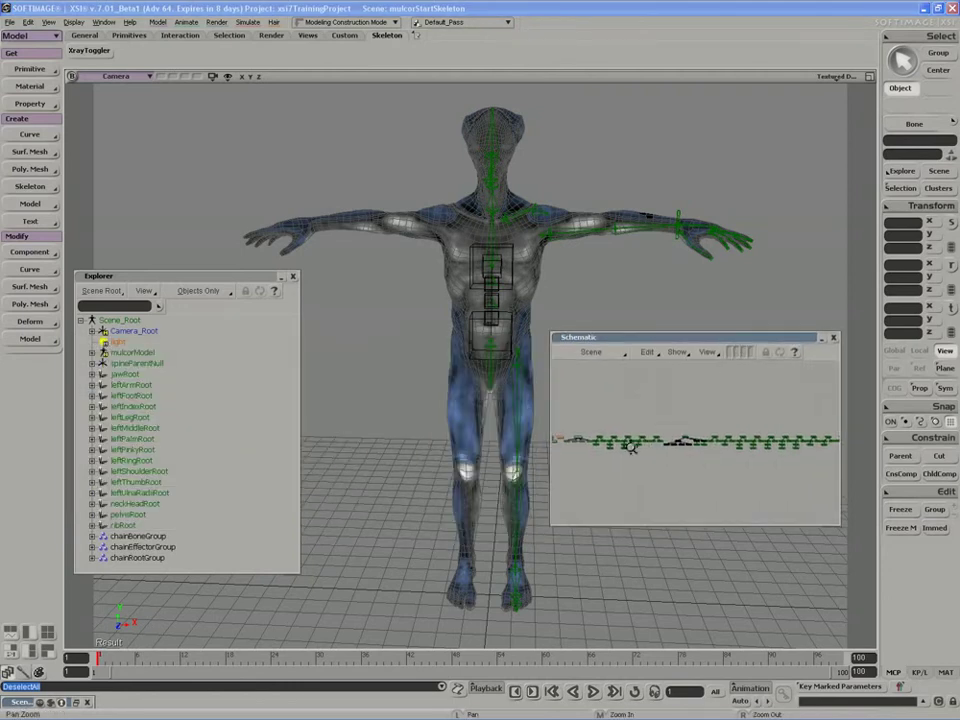
key(z)
drag(756, 431, 628, 441)
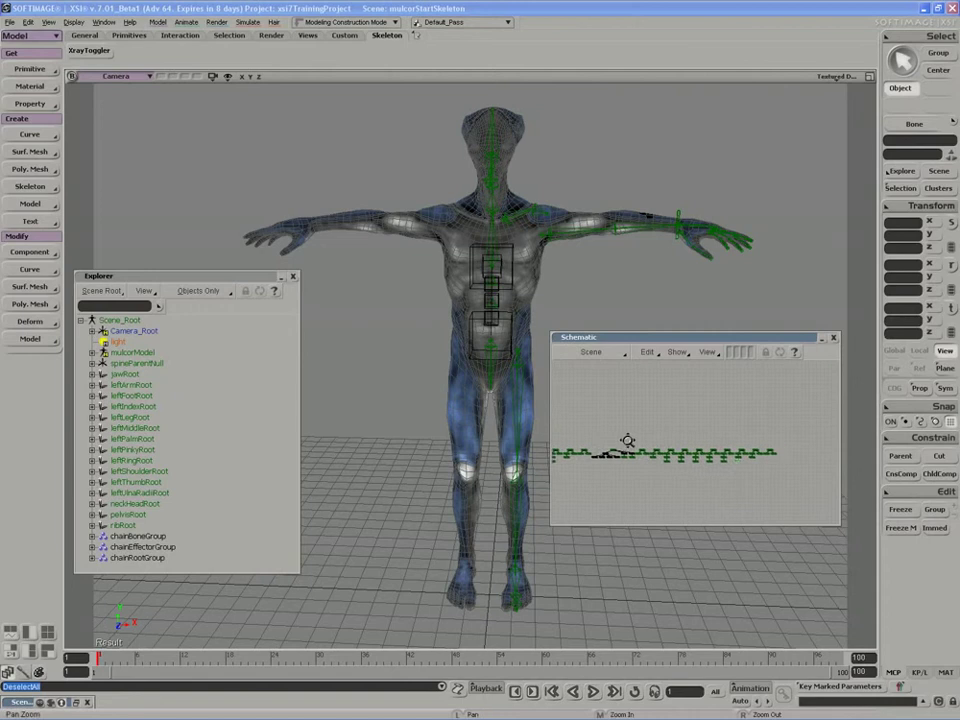
middle_click(686, 442)
middle_drag(686, 441, 544, 448)
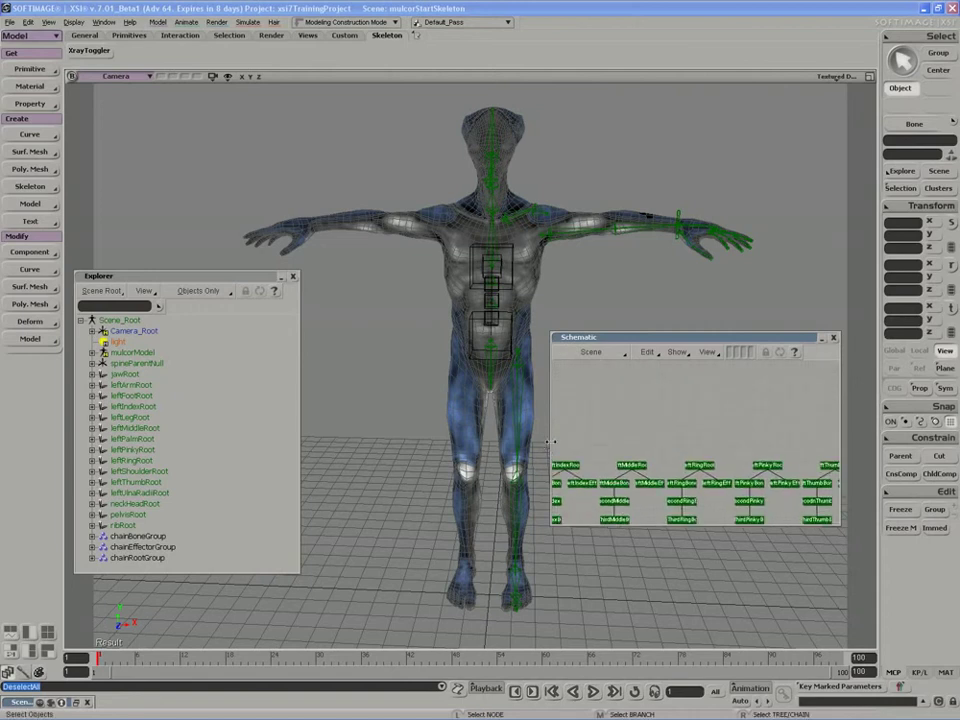
Shrink and reposition the Explorer, and enlarge the Schematic window to show the full row of arm and hand chains.
drag(553, 446, 251, 446)
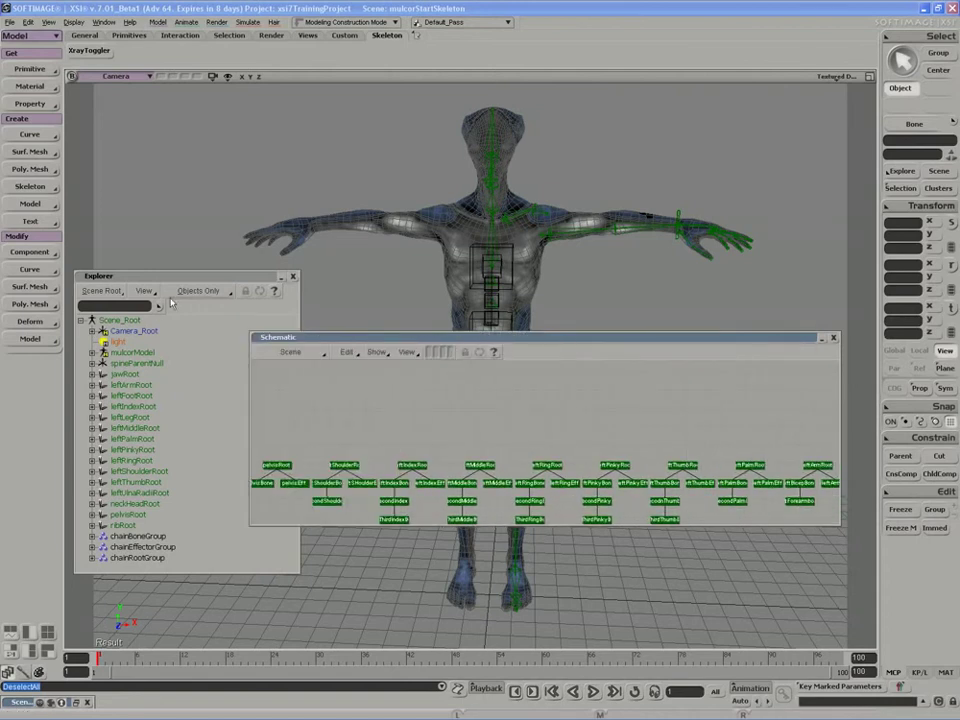
drag(171, 272, 164, 68)
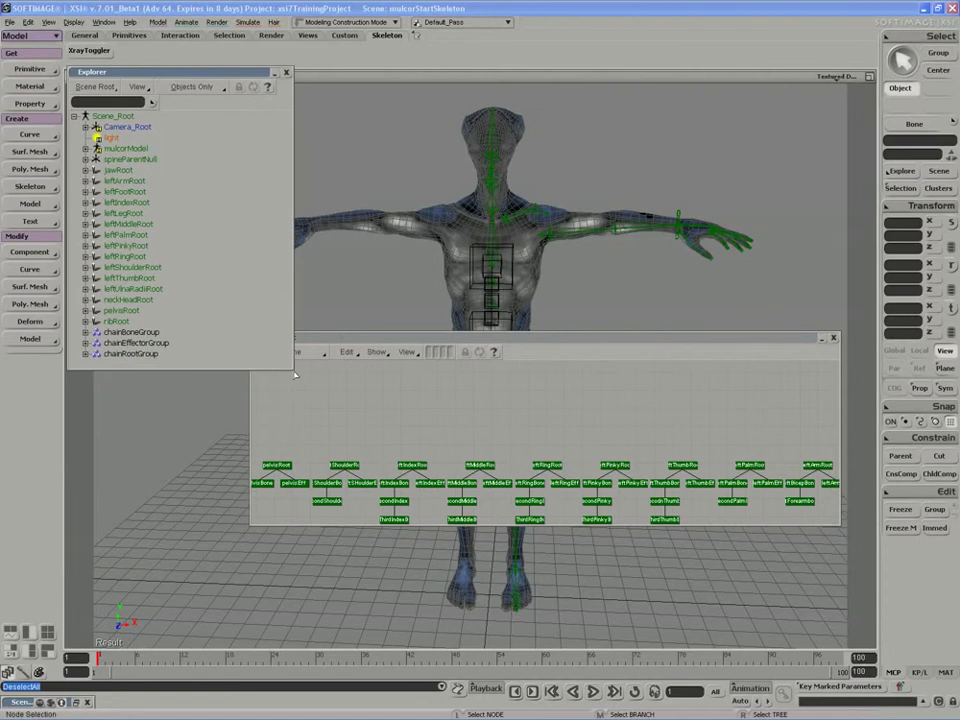
drag(292, 368, 207, 320)
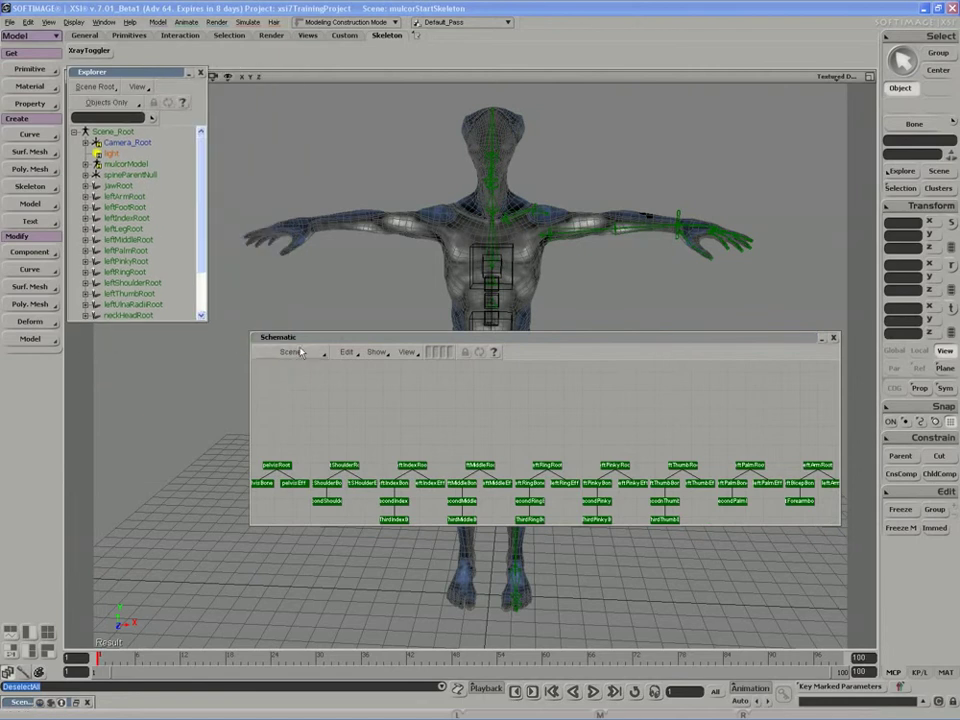
drag(308, 344, 126, 365)
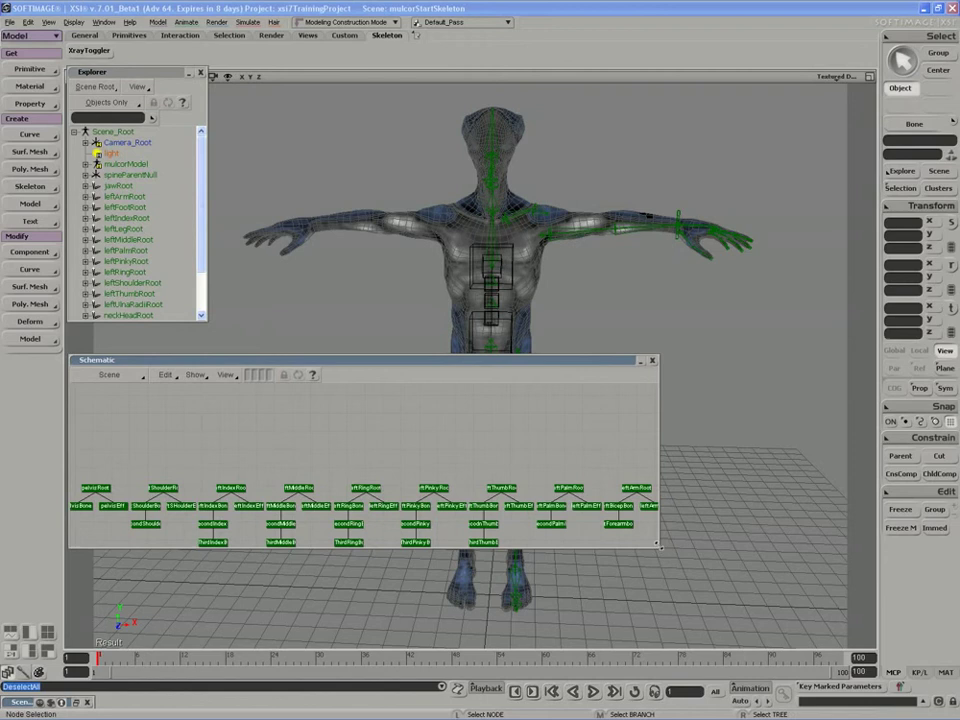
drag(661, 551, 887, 648)
key(z)
drag(669, 585, 612, 569)
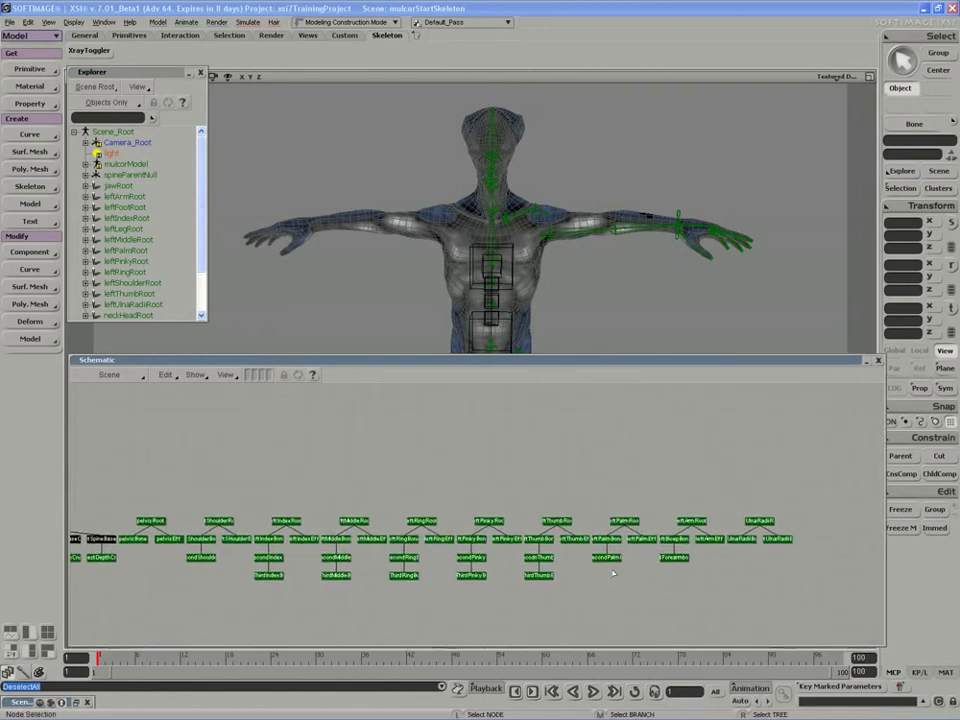
Raise the leftPalmRoot and leftArmRoot nodes slightly above the neighbouring chains in the Schematic, and clear the selection.
click(627, 522)
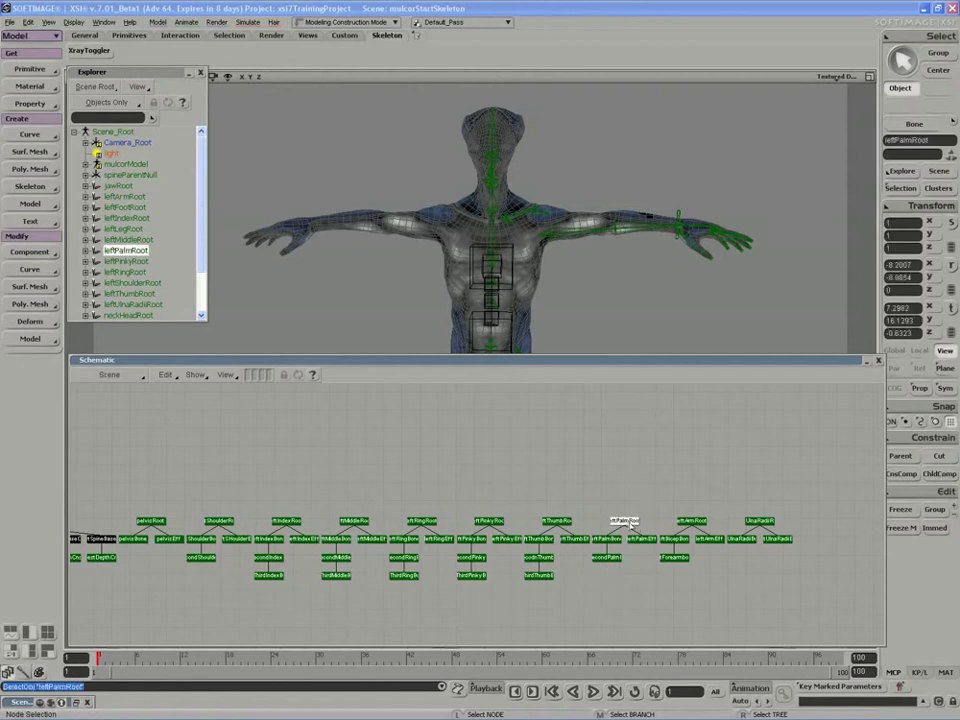
drag(630, 525, 643, 477)
key(ctrl+z)
drag(690, 523, 692, 515)
drag(642, 478, 576, 461)
click(624, 484)
Select the leftPalmRoot node in the Schematic, with the surrounding hand chains large enough to read their names.
key(s)
middle_drag(576, 461, 578, 484)
drag(559, 488, 493, 509)
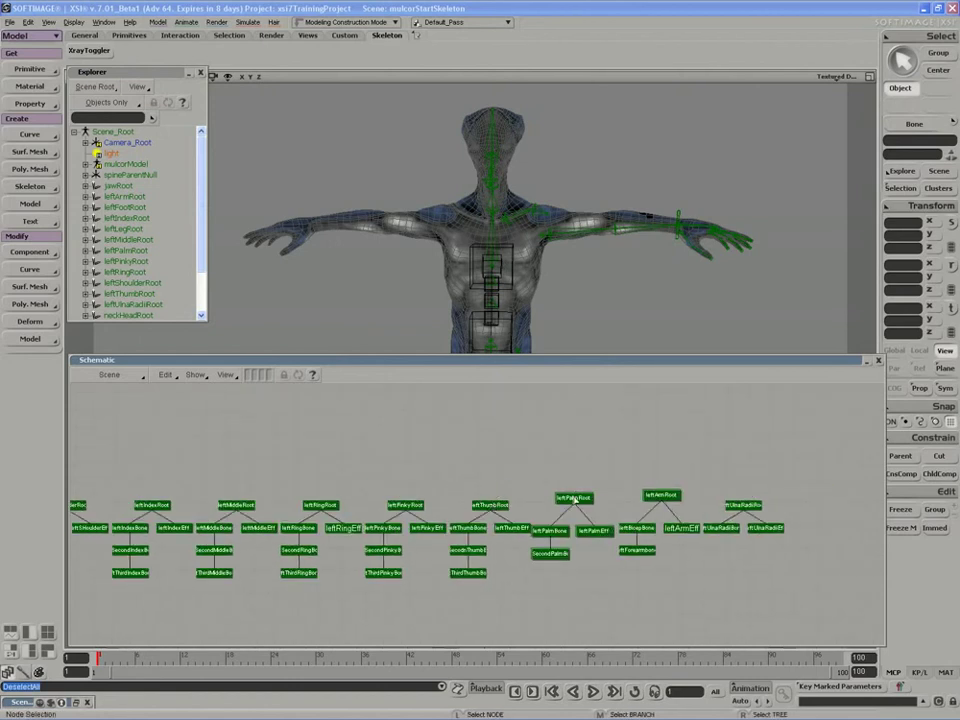
click(574, 498)
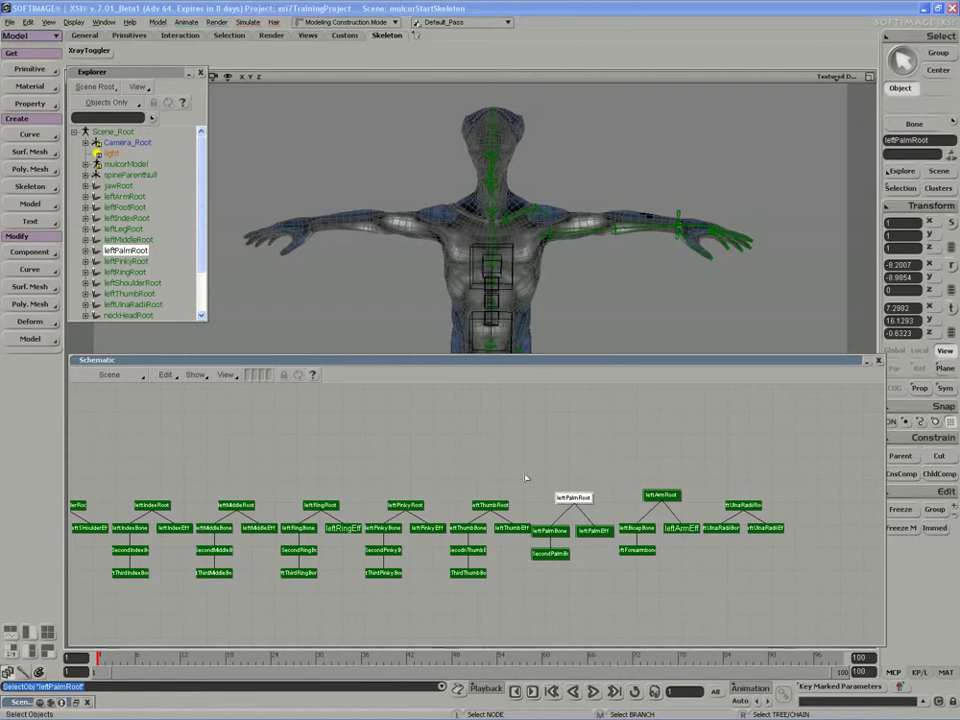
key(s)
drag(534, 496, 514, 487)
middle_drag(480, 482, 514, 489)
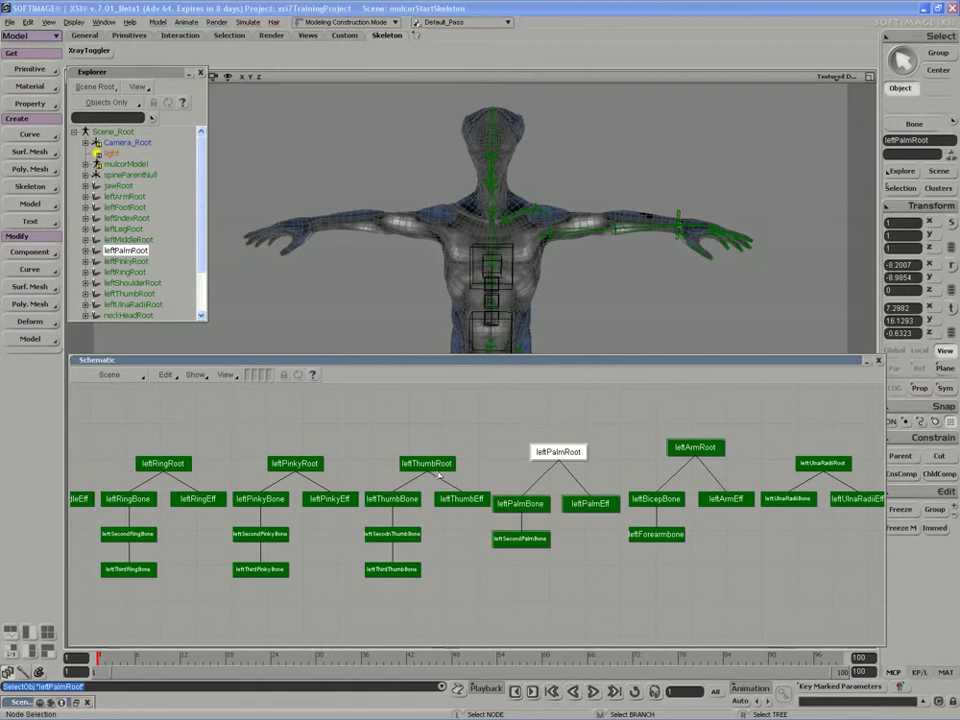
Select leftIndexRoot, leftMiddleRoot, leftRingRoot and leftPinkyRoot together in the Schematic.
drag(440, 476, 577, 469)
scroll(559, 469, down, 1)
drag(102, 435, 540, 482)
Inspect the finger roots at the left hand's knuckles and select the palm chain's effector, leftPalmEff, in the camera view.
key(s)
right_drag(600, 236, 531, 277)
middle_drag(531, 277, 426, 229)
right_drag(426, 229, 408, 247)
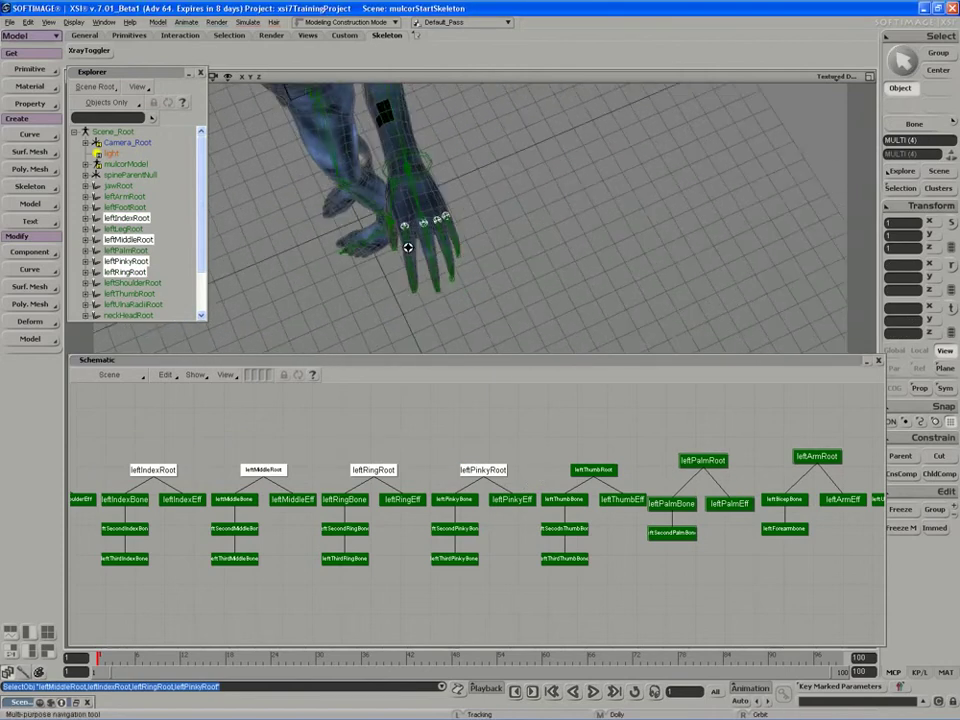
middle_drag(408, 247, 380, 248)
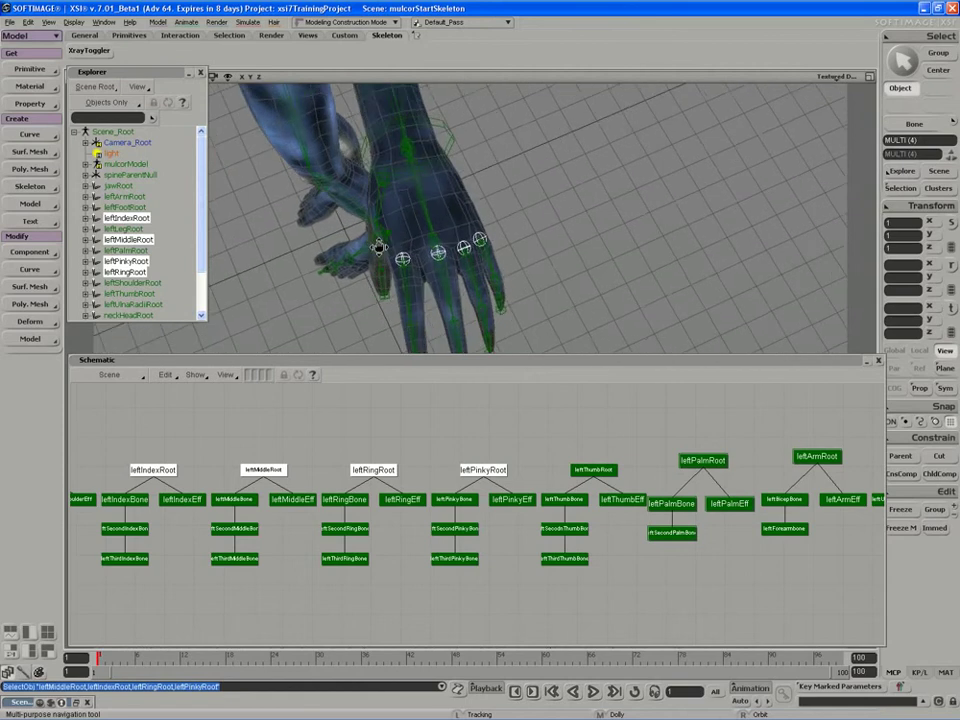
right_drag(379, 248, 386, 257)
middle_drag(386, 257, 321, 274)
drag(321, 274, 341, 270)
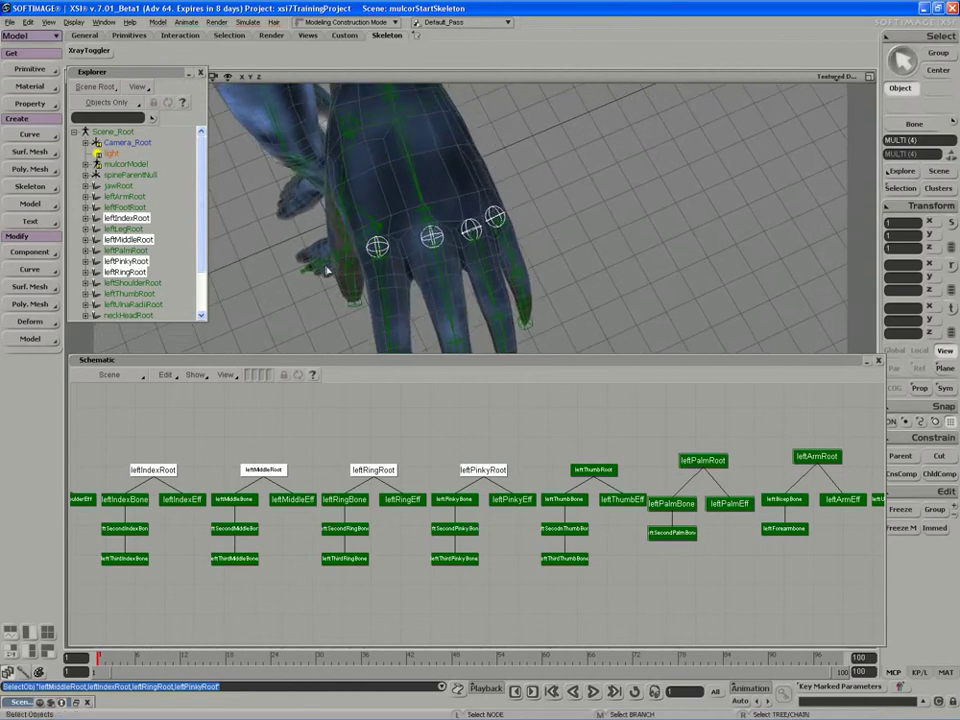
click(427, 223)
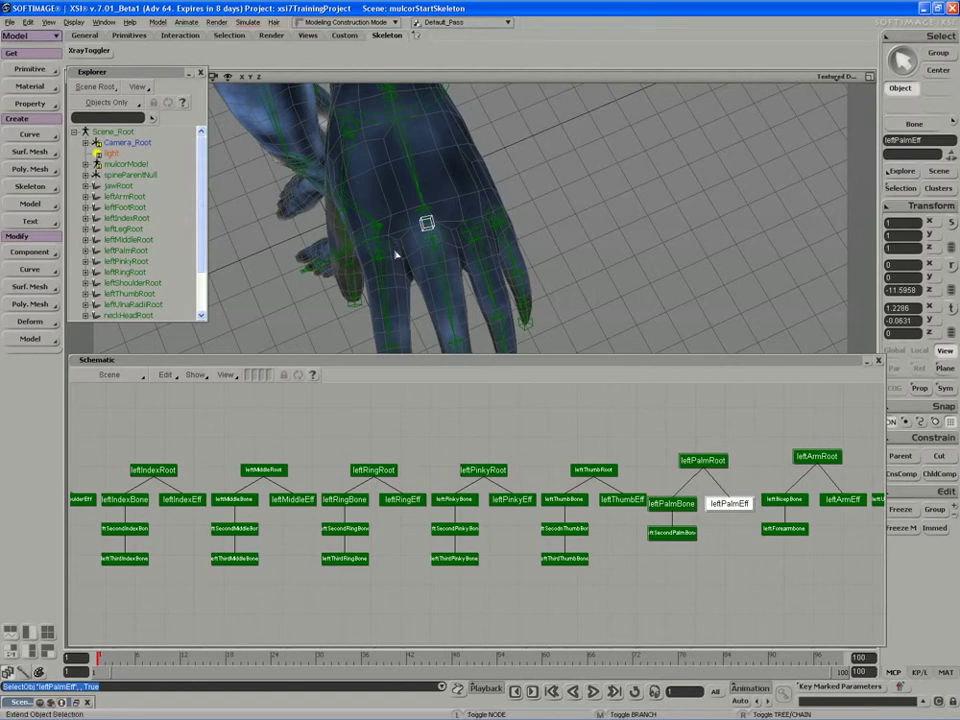
Move the index, middle, ring and pinky chains, then the thumb chain, into a row below the palm chain in the Schematic.
key(ctrl+z)
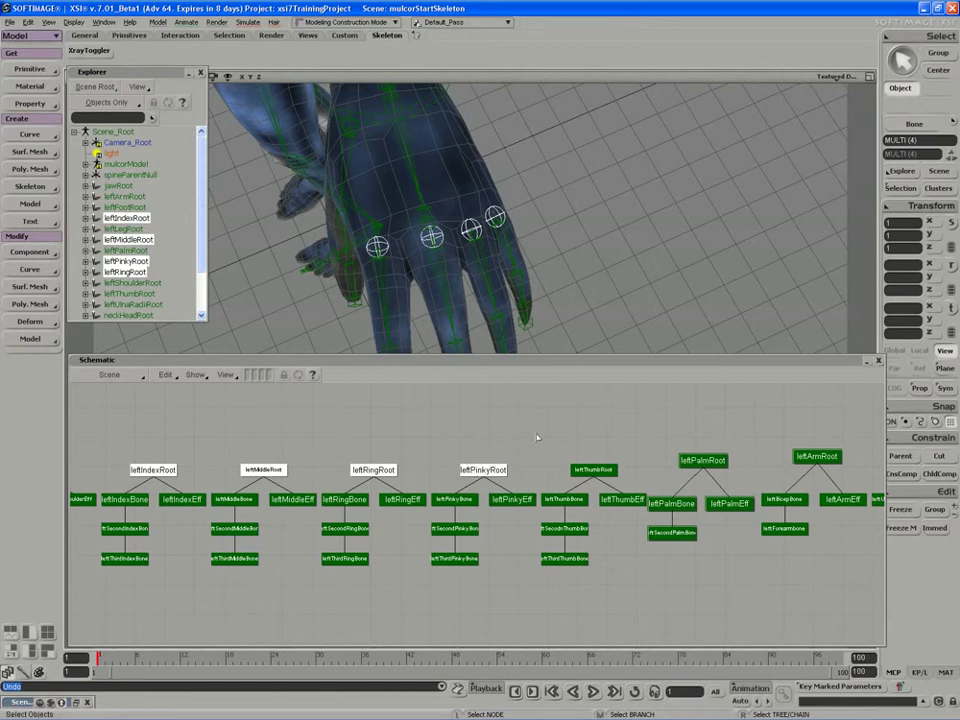
middle_drag(536, 437, 116, 486)
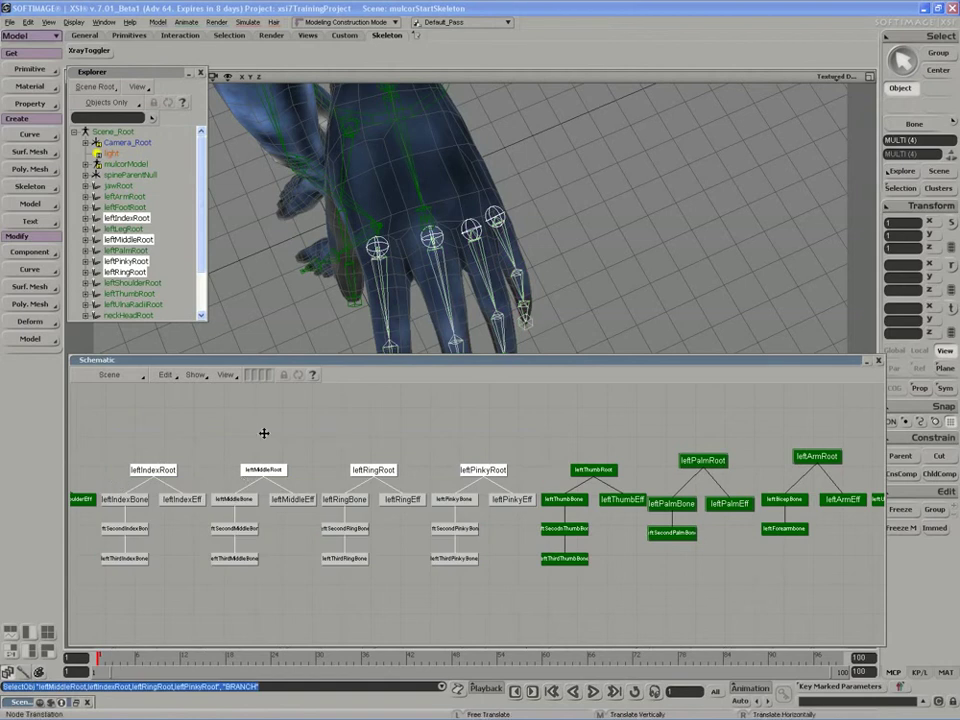
drag(264, 432, 648, 562)
middle_click(594, 470)
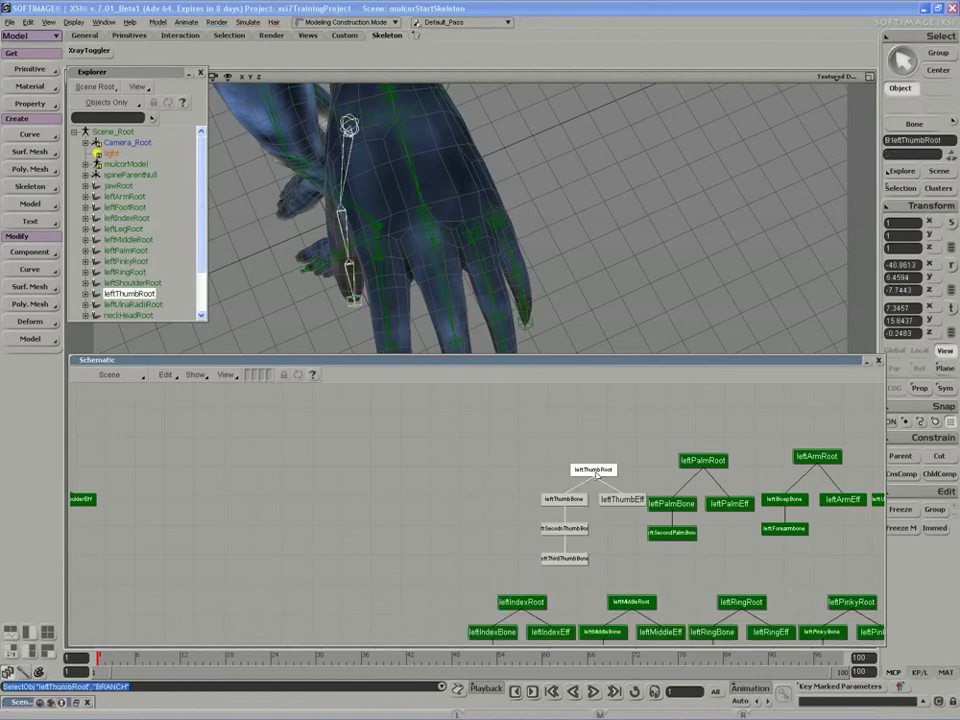
drag(597, 474, 396, 612)
Parent leftPinkyRoot and leftRingRoot under leftPalmEff in the Schematic.
key(s)
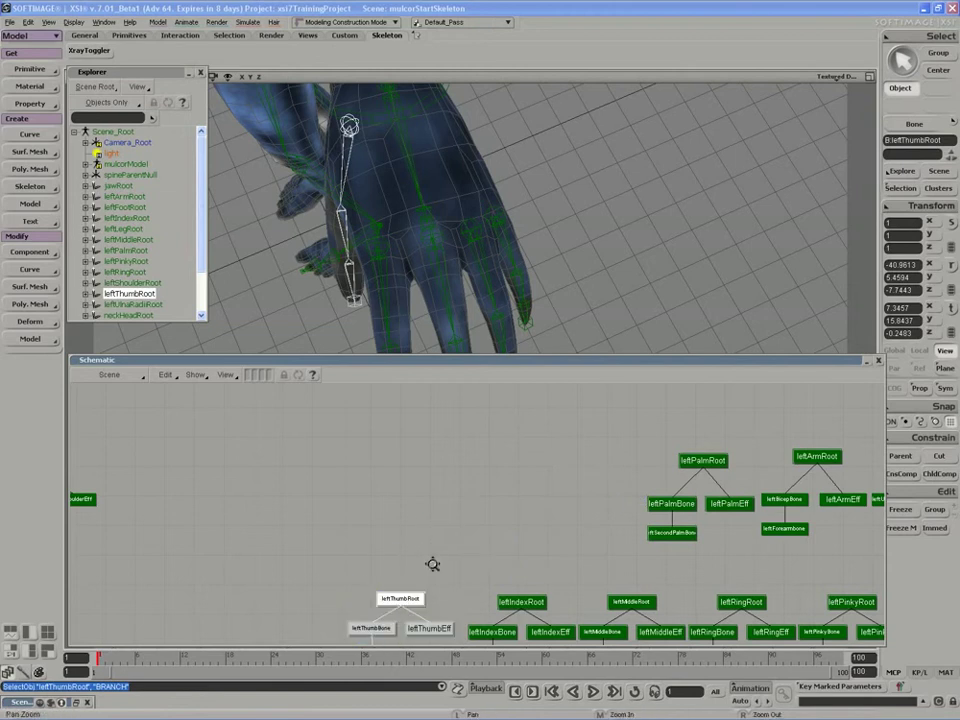
drag(430, 562, 285, 476)
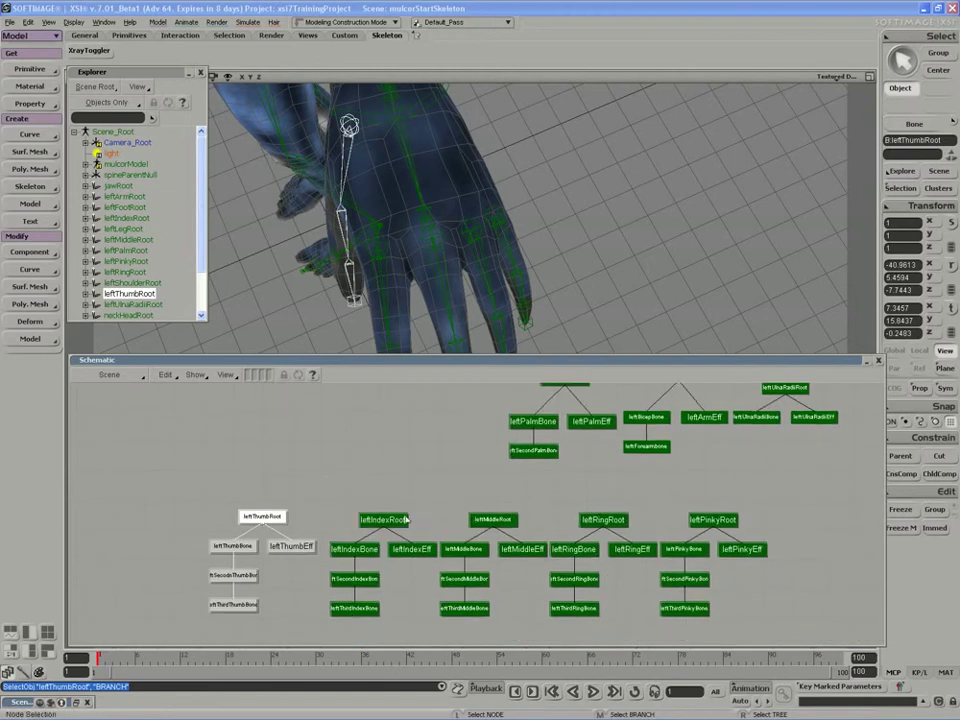
middle_drag(497, 459, 487, 496)
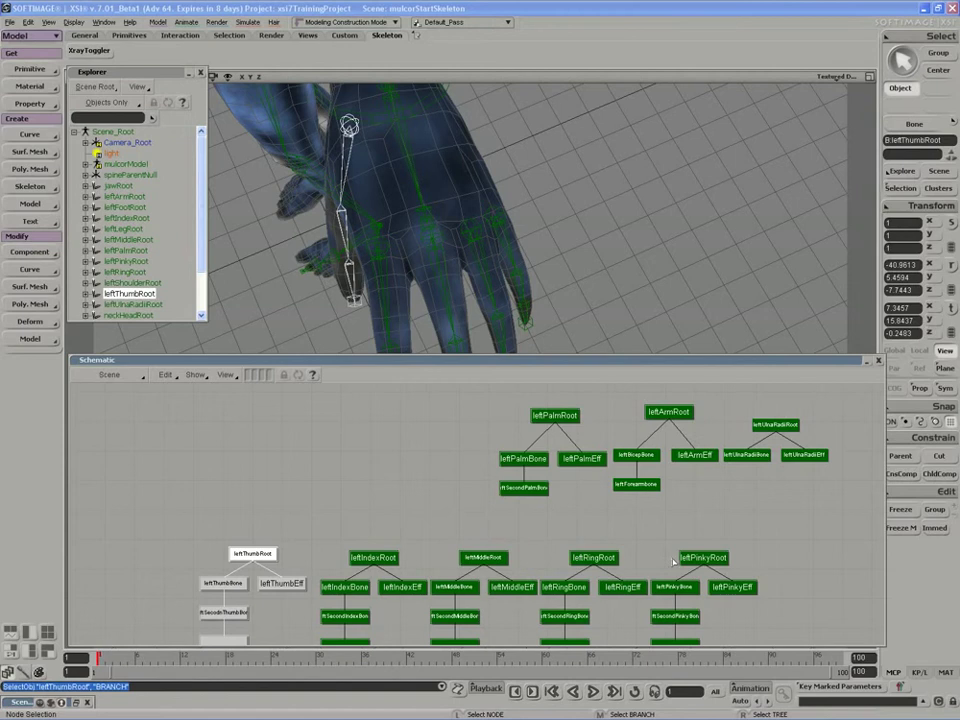
click(703, 557)
alt+drag(577, 460, 578, 460)
alt+drag(594, 558, 587, 465)
key(/)
click(583, 458)
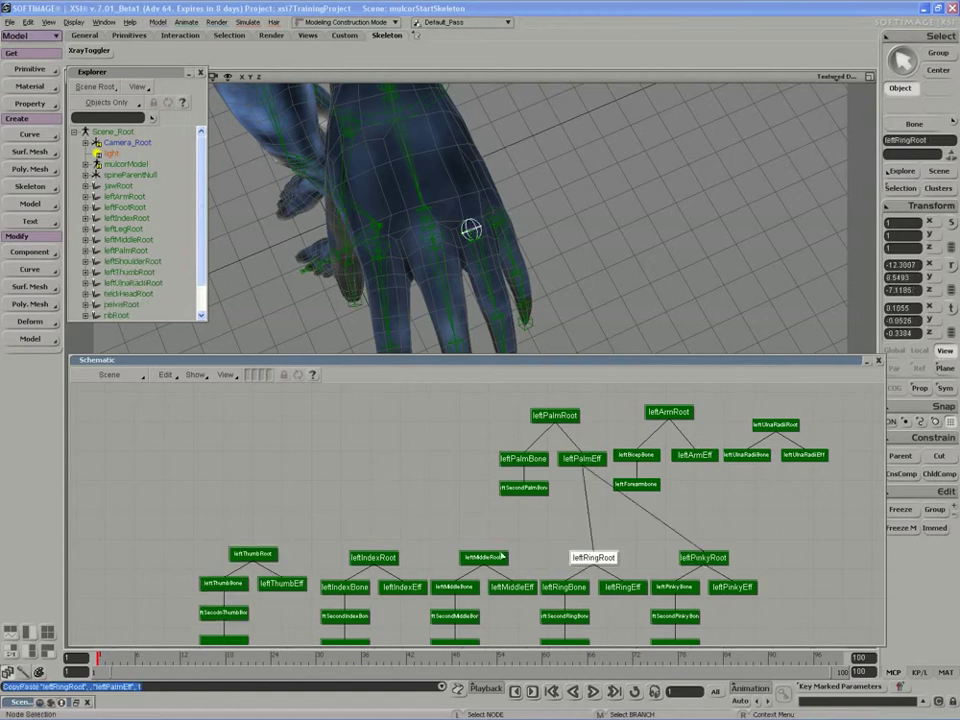
Parent leftMiddleRoot and leftIndexRoot under leftPalmEff, and move the leftPalmBone and leftSecondPalmBone nodes clear of the finger links.
click(483, 557)
key(/)
click(583, 458)
click(385, 560)
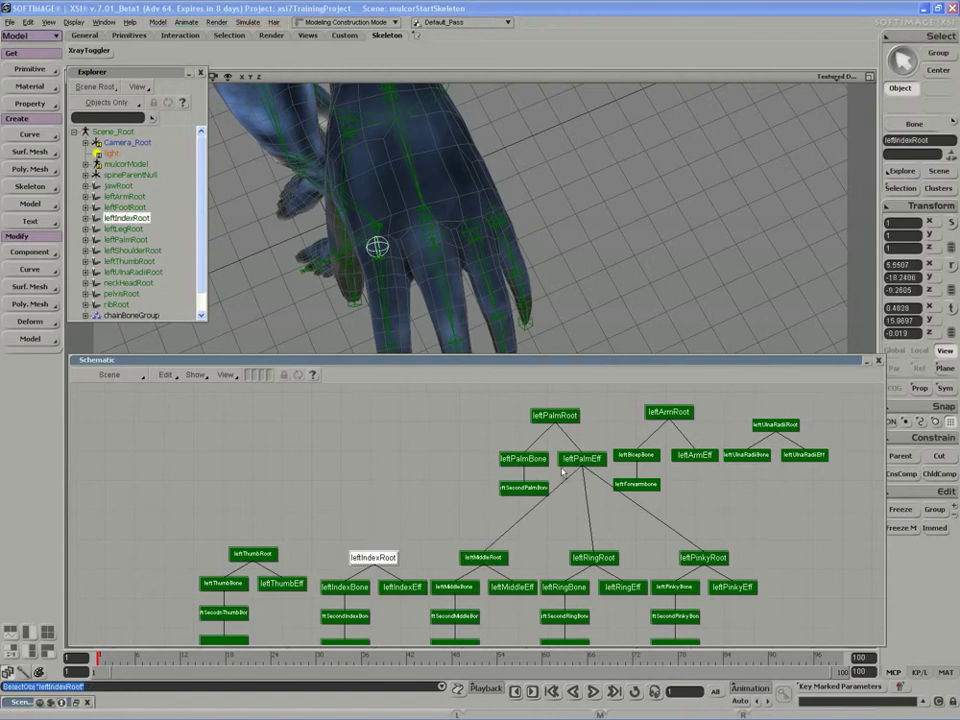
key(/)
click(578, 457)
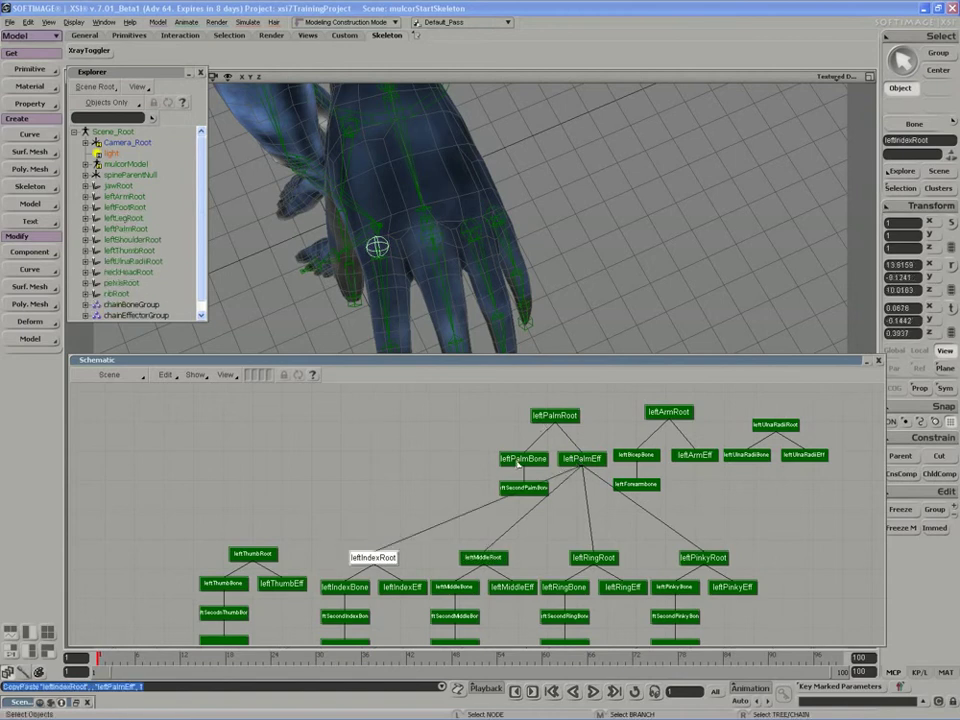
drag(523, 458, 485, 440)
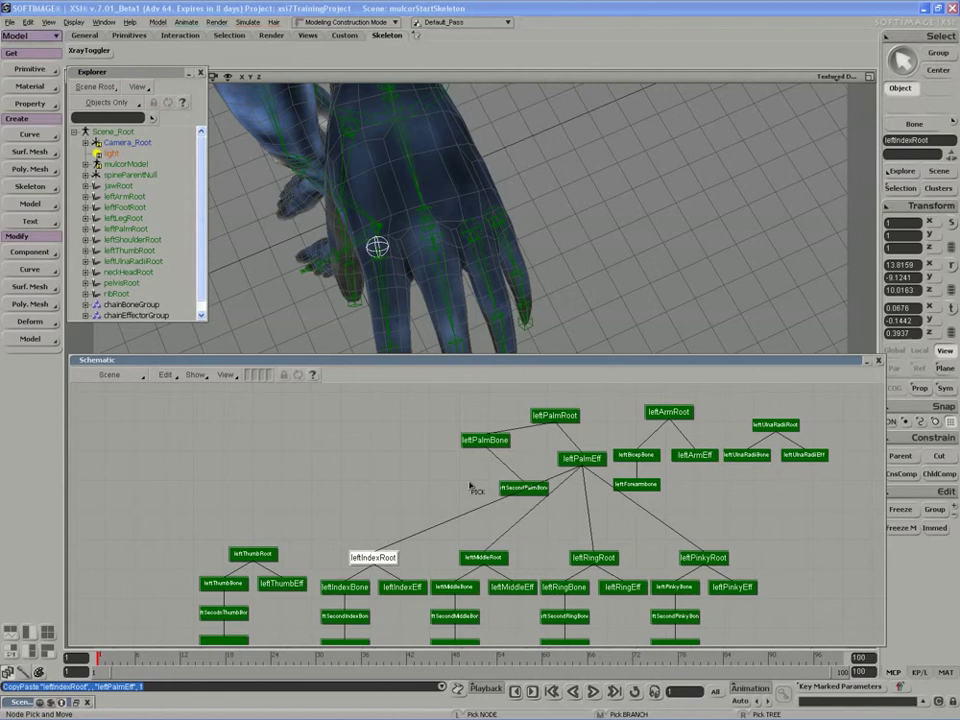
drag(511, 493, 424, 483)
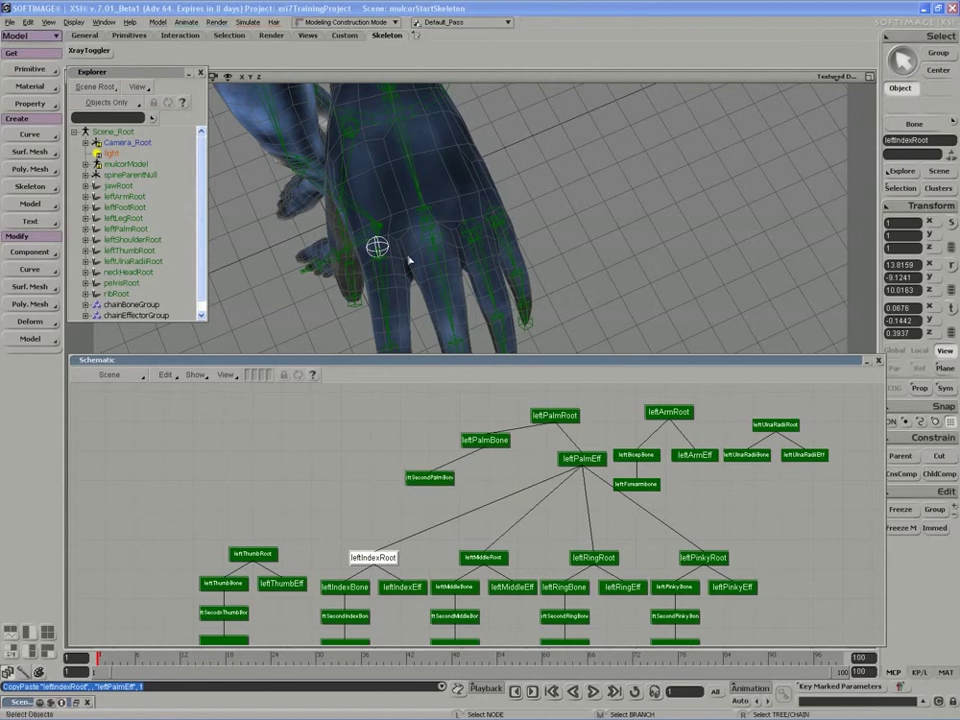
Test the hand hierarchy by rotating leftPalmBone in the camera view, and undo the rotation.
key(s)
right_drag(407, 266, 429, 261)
drag(429, 261, 468, 268)
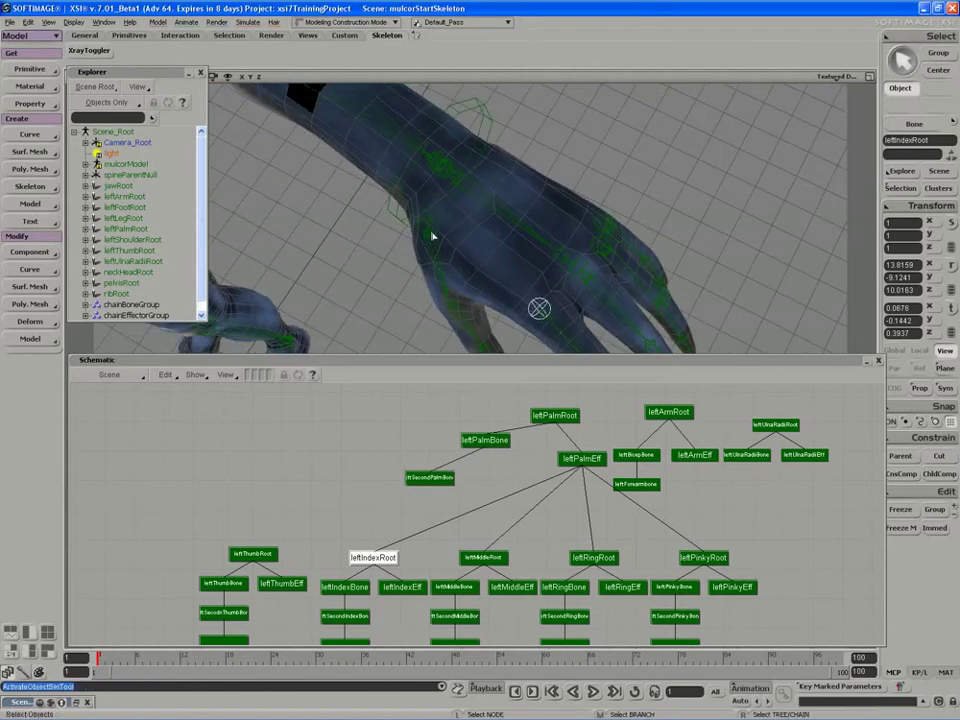
key(space)
click(482, 214)
key(c)
drag(481, 216, 460, 198)
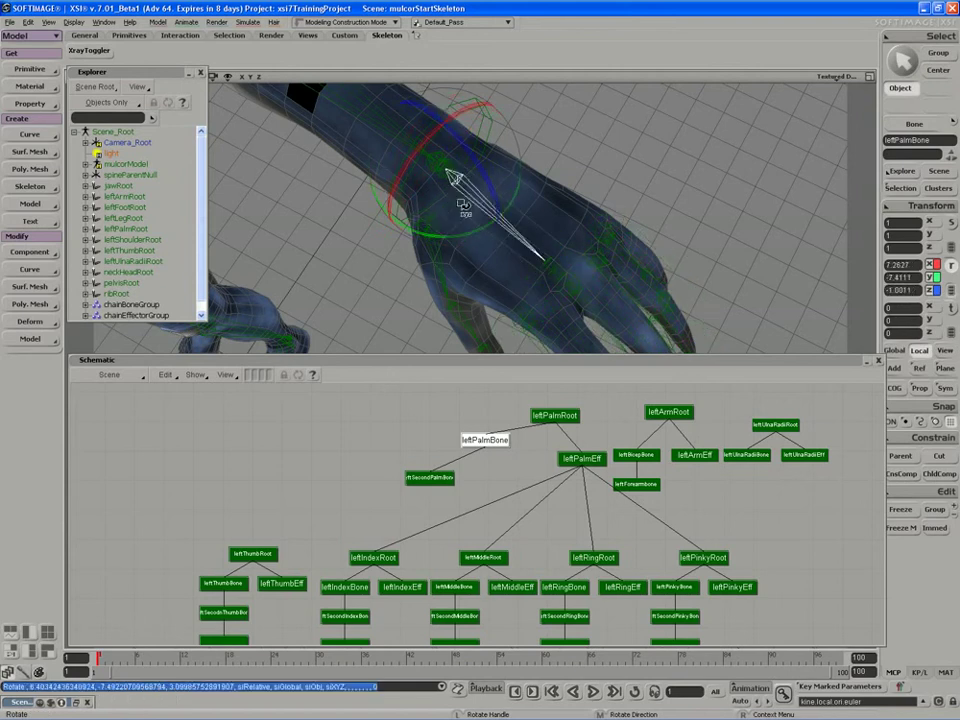
key(ctrl+z)
key(space)
Parent leftThumbRoot under leftPalmBone, and place the leftSecondPalmBone node directly beneath leftPalmBone in the Schematic.
key(s)
right_drag(442, 202, 447, 232)
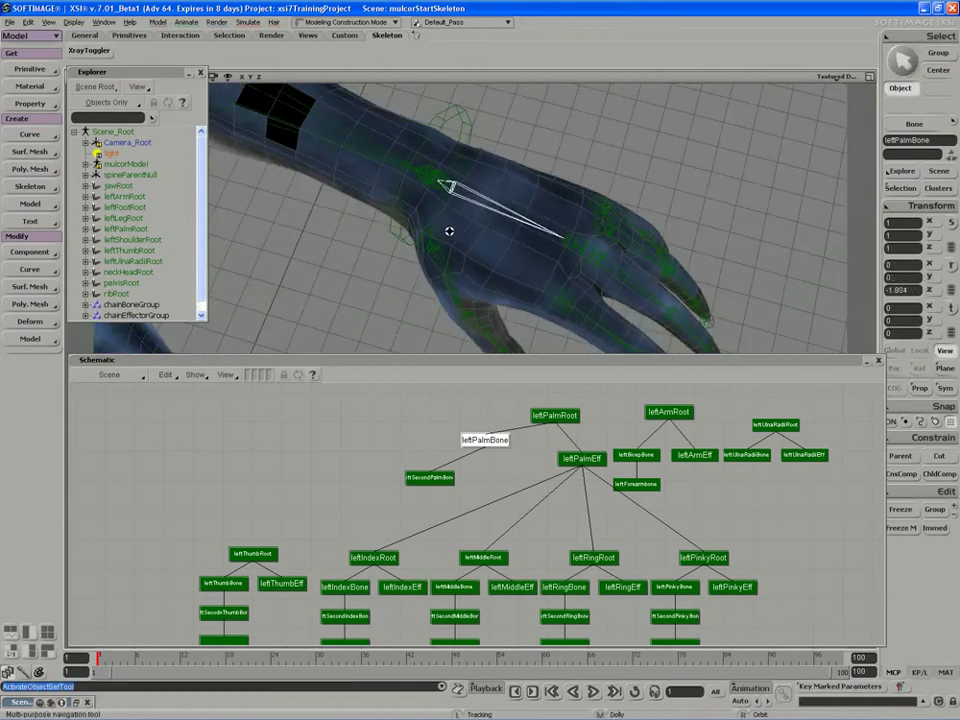
key(space)
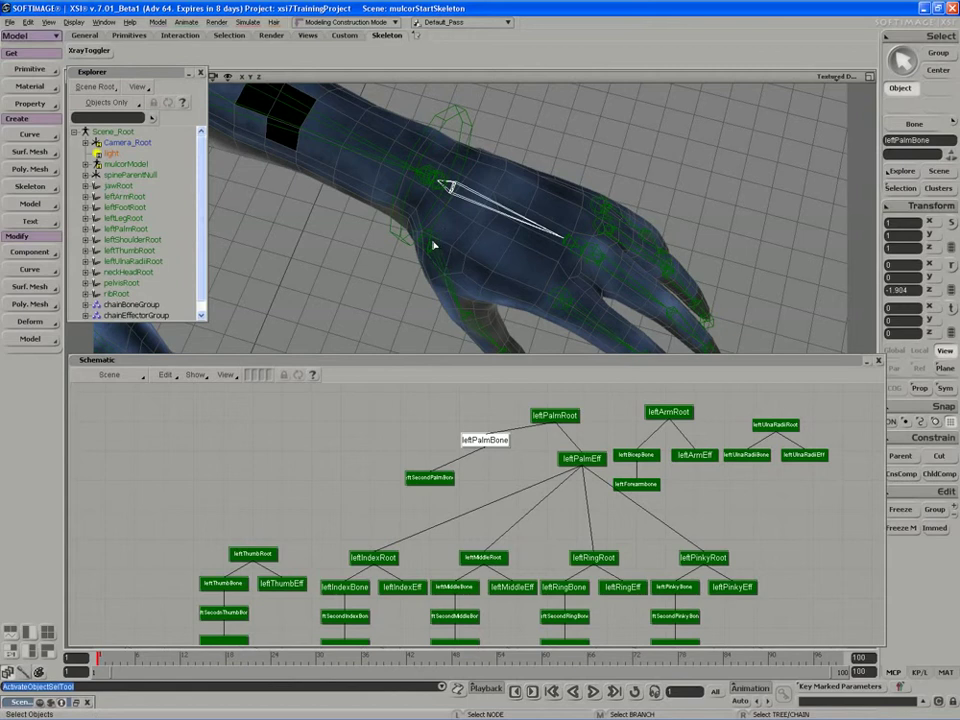
alt+drag(269, 556, 484, 440)
click(443, 481)
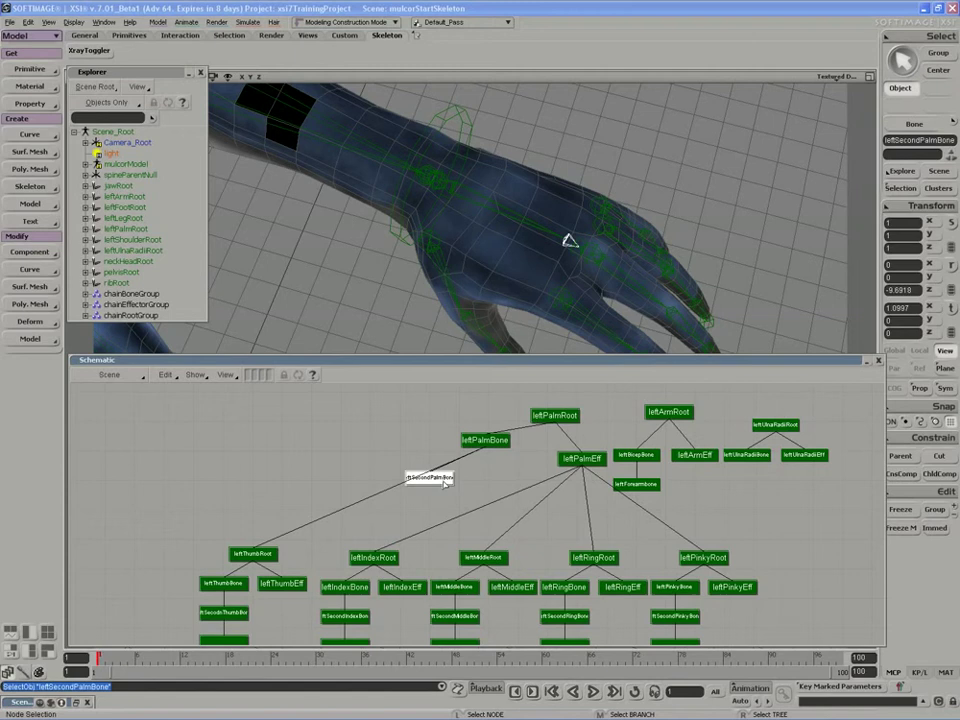
drag(443, 482, 492, 488)
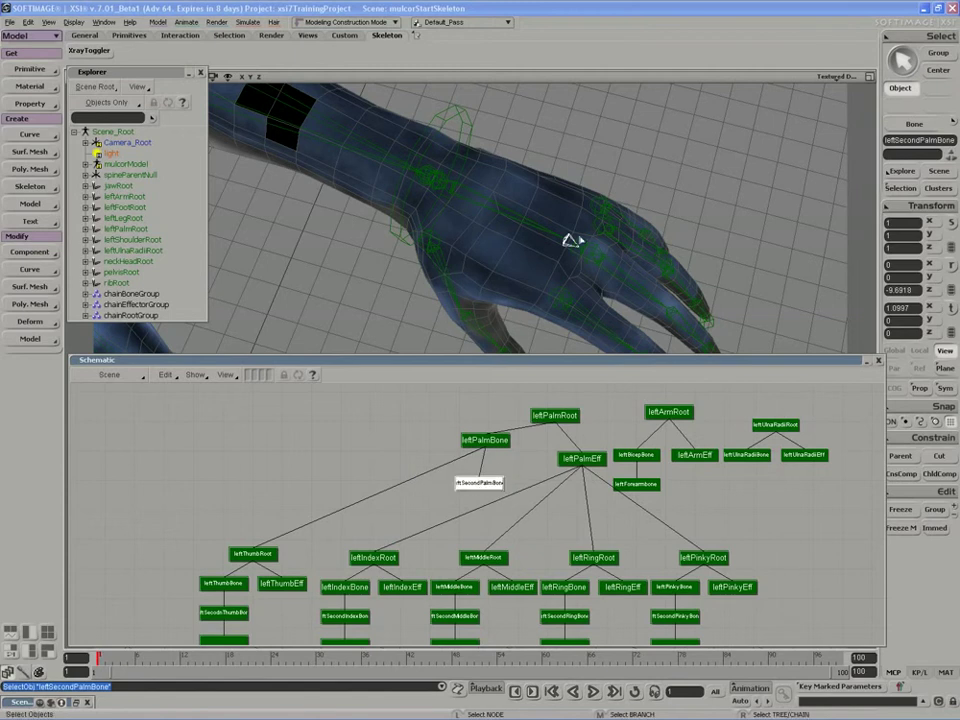
Test-rotate leftSecondPalmBone and leftPalmBone to check how the fingers and thumb follow, undoing each rotation.
key(c)
drag(620, 210, 600, 212)
key(ctrl+z)
key(space)
click(481, 218)
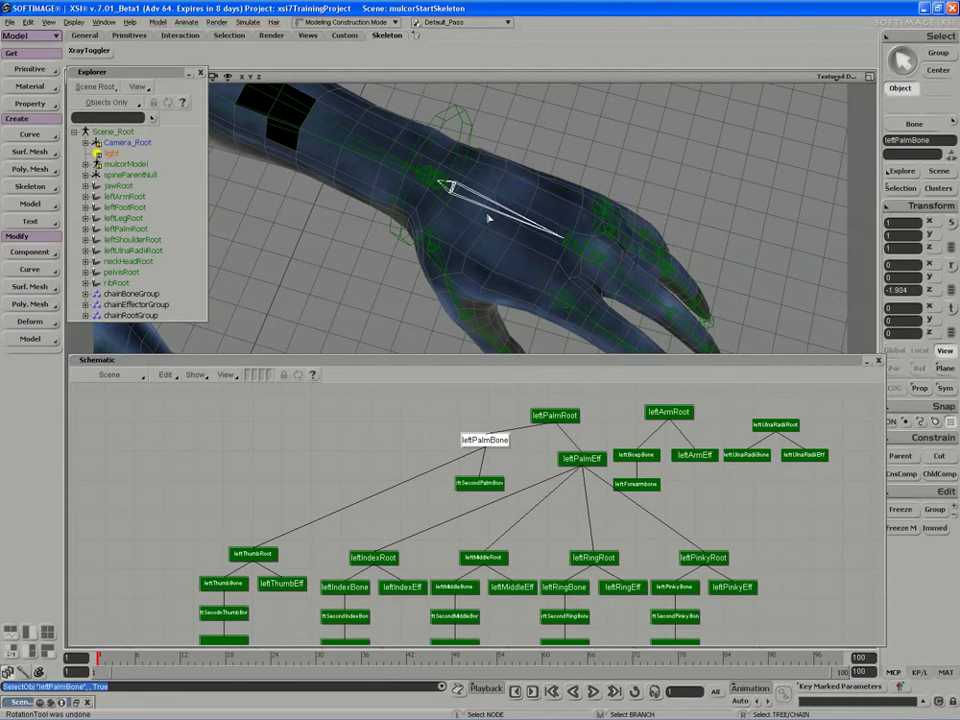
drag(447, 218, 481, 225)
key(ctrl+z)
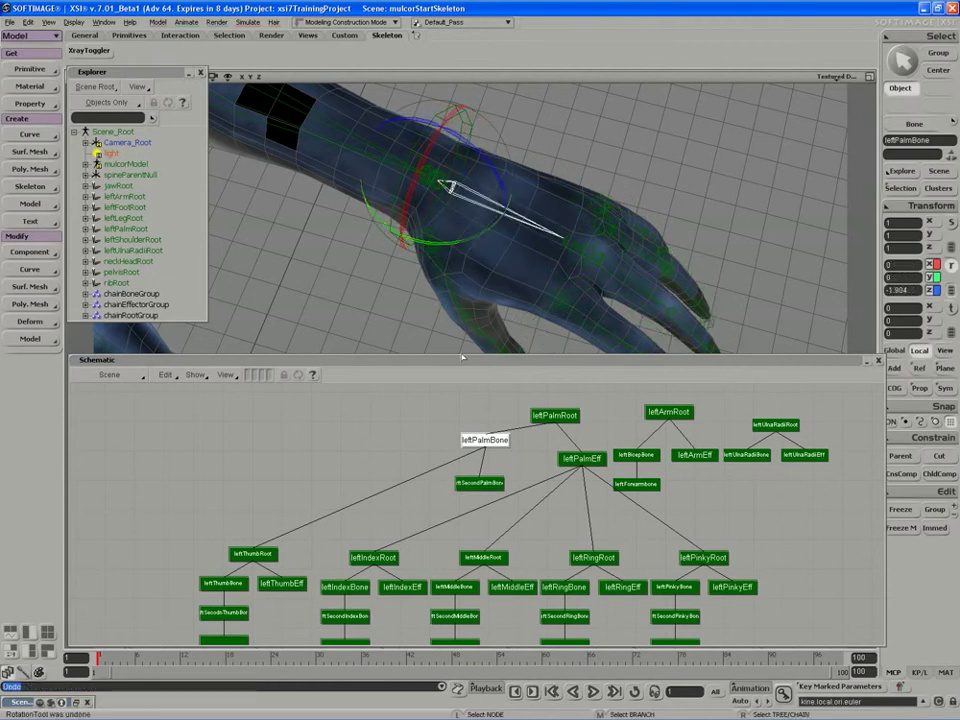
key(space)
Move the whole leftPalmRoot branch below the arm and ulna-radii chains in the Schematic.
scroll(465, 435, down, 3)
drag(465, 435, 441, 427)
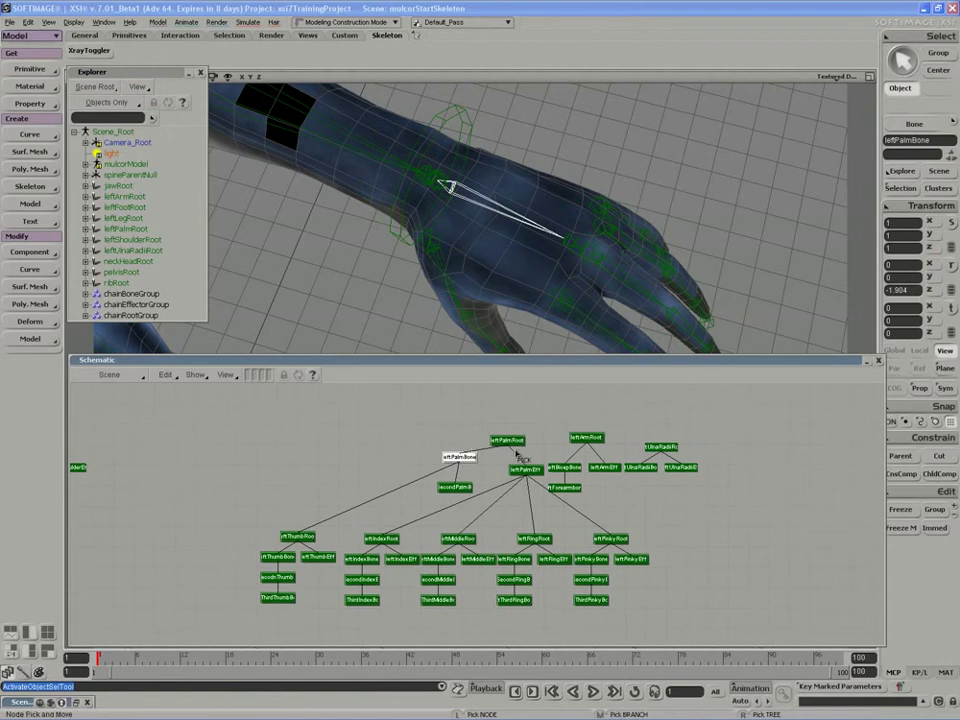
middle_click(508, 441)
middle_drag(508, 443, 613, 541)
scroll(615, 440, up, 2)
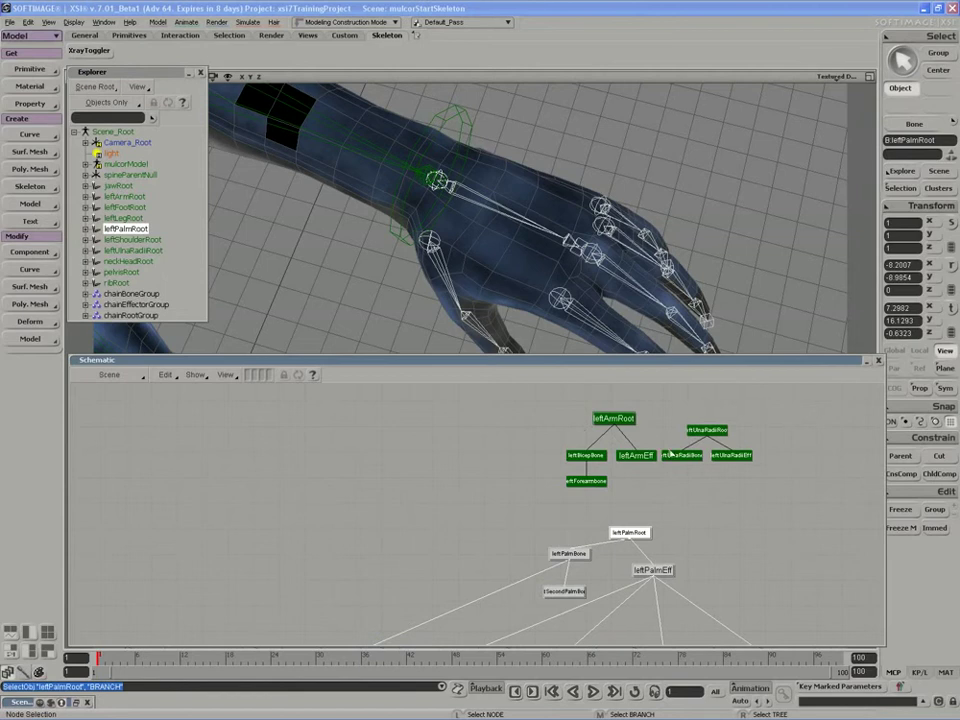
Place the leftUlnaRadiiRoot chain beneath leftArmEff and raise the leftArmRoot chain above it in the Schematic.
middle_click(718, 431)
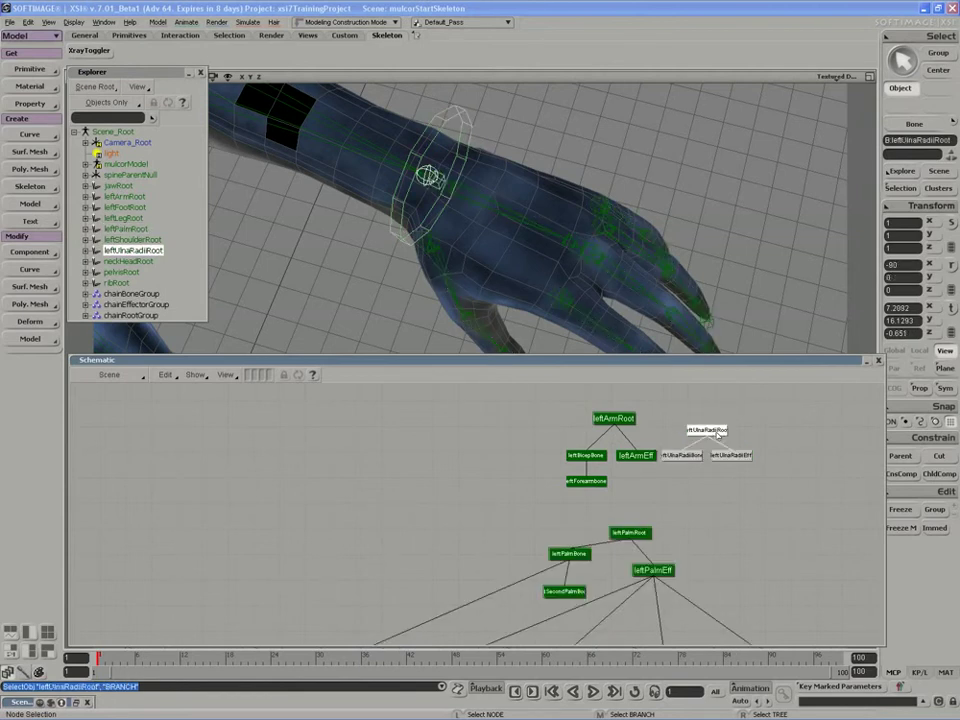
middle_click(614, 419)
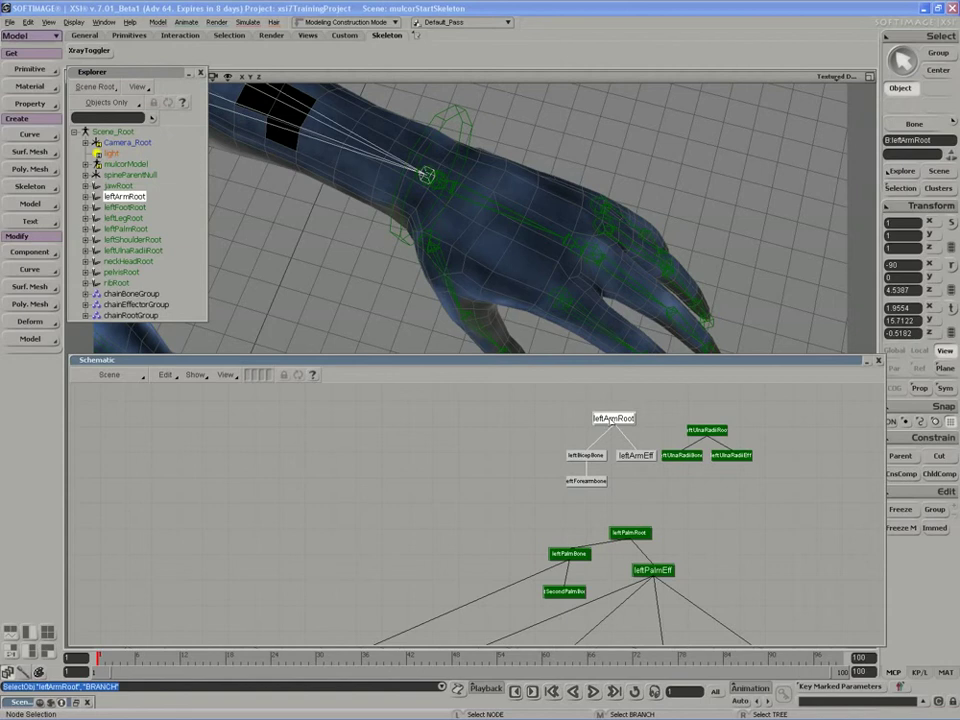
middle_drag(587, 490, 600, 490)
drag(580, 498, 441, 604)
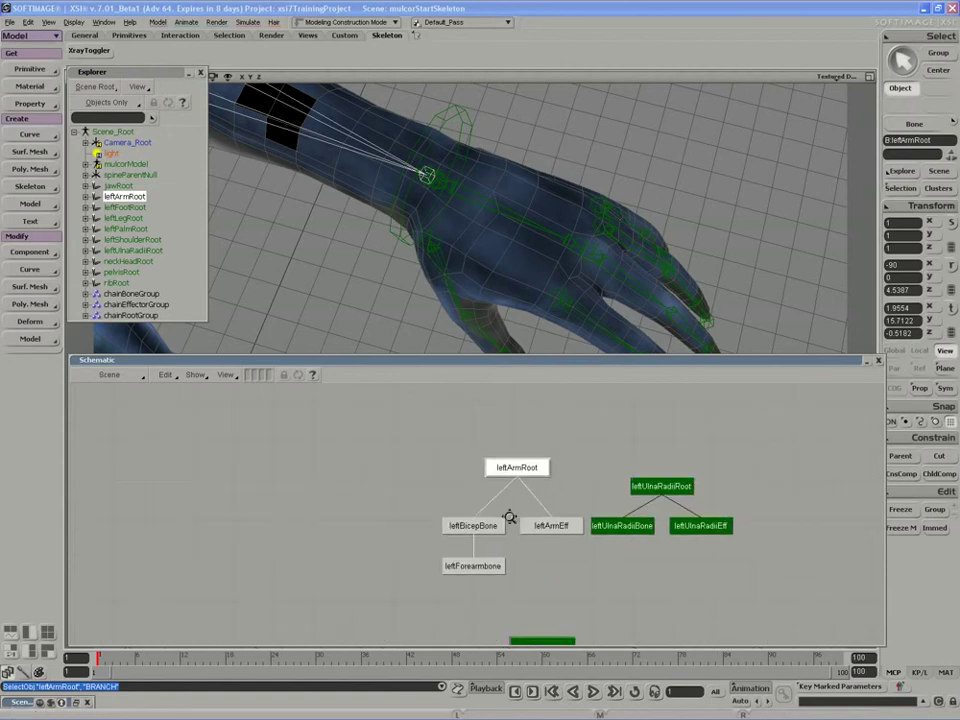
click(647, 481)
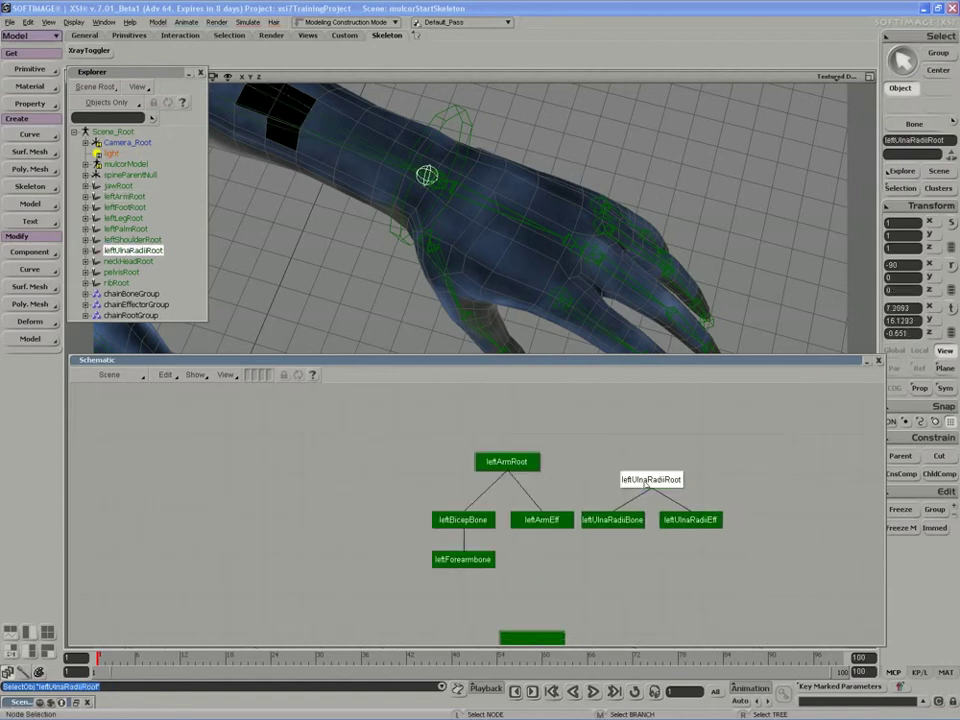
click(548, 519)
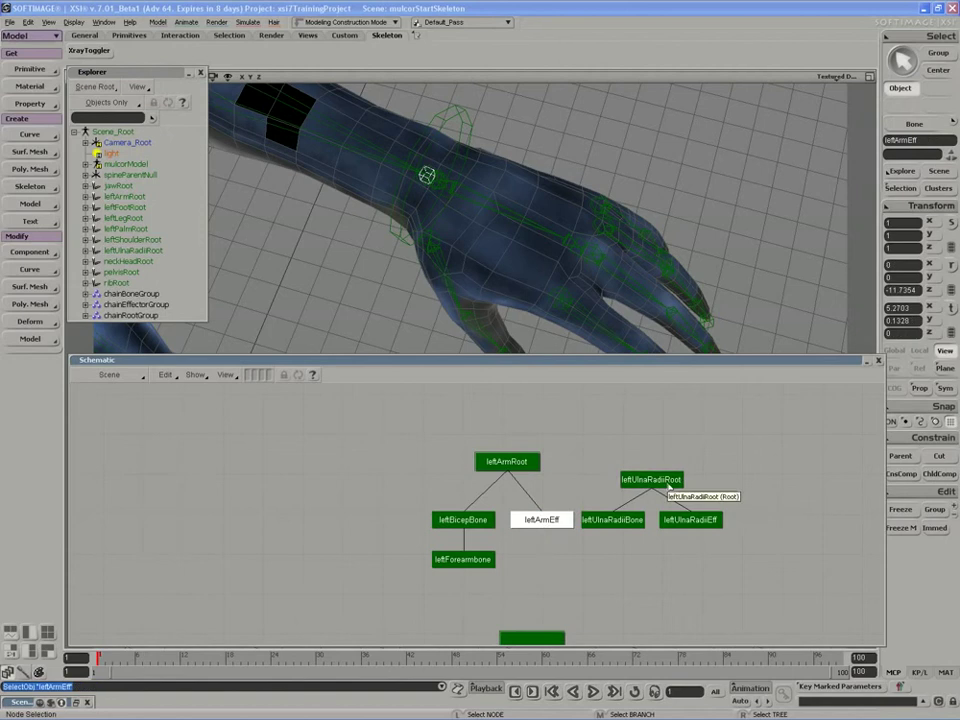
drag(668, 487, 600, 549)
drag(529, 453, 558, 400)
Parent leftUlnaRadiiRoot under leftArmEff, and leftPalmRoot under leftUlnaRadiiEff.
click(578, 541)
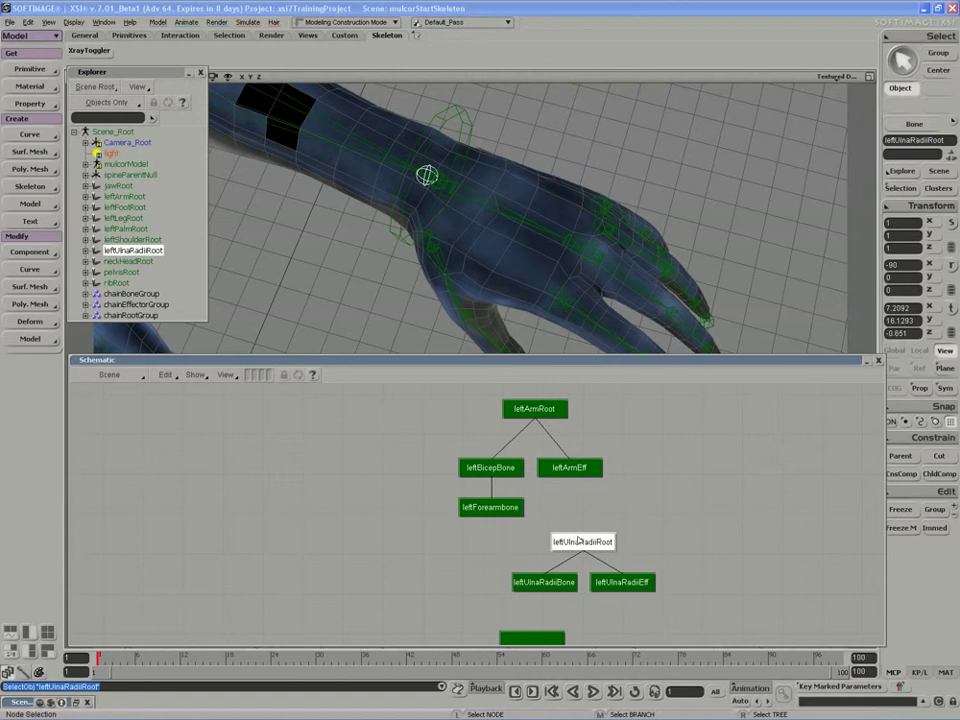
alt+drag(580, 541, 580, 473)
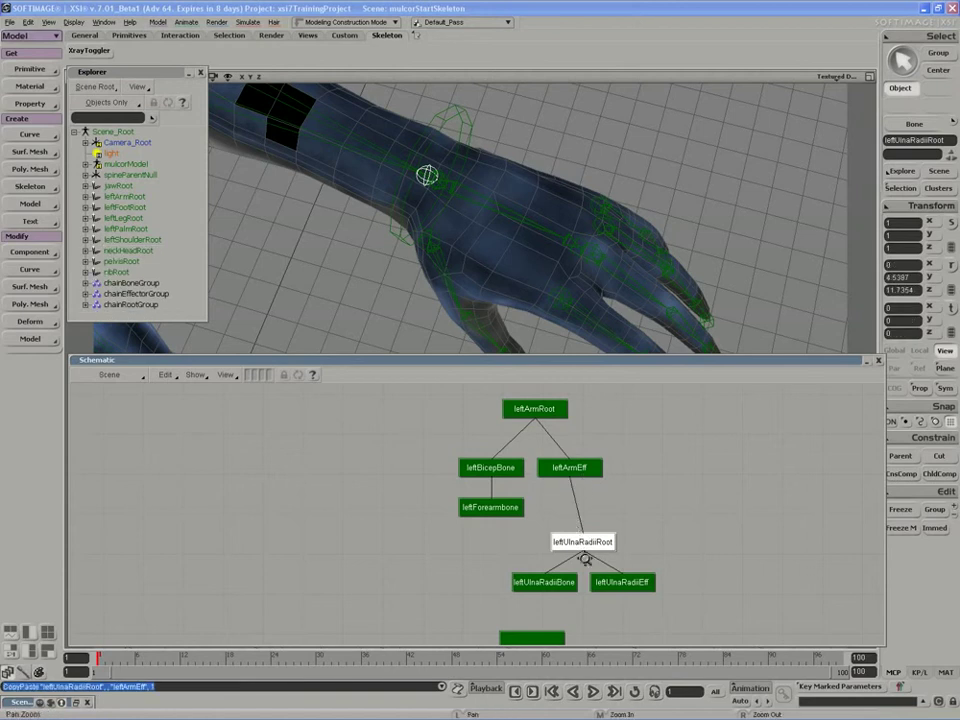
drag(584, 557, 565, 502)
click(600, 538)
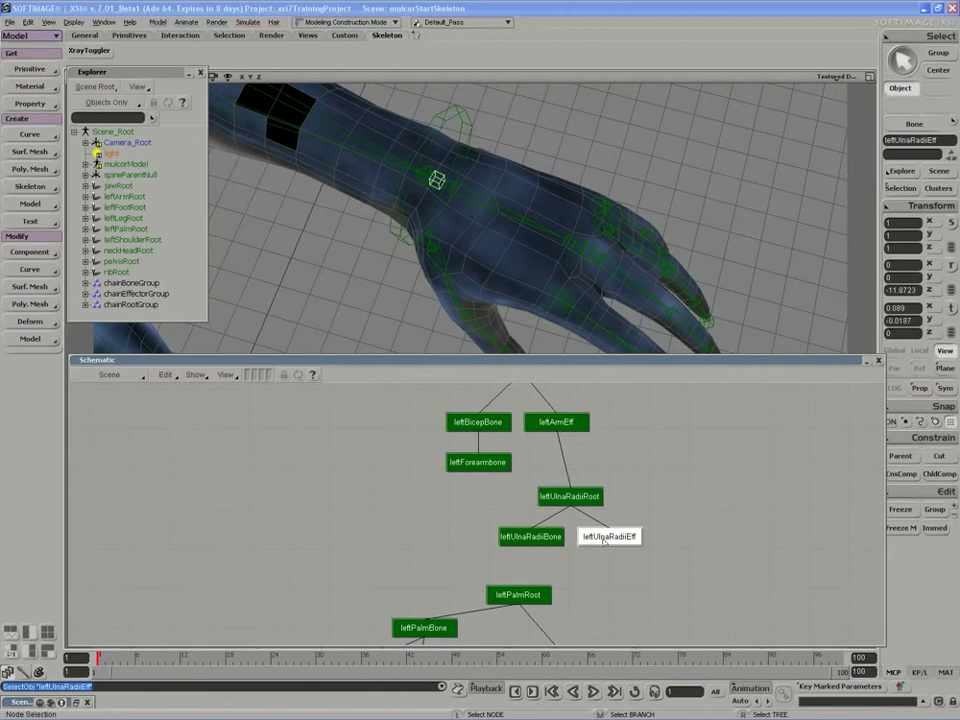
click(530, 596)
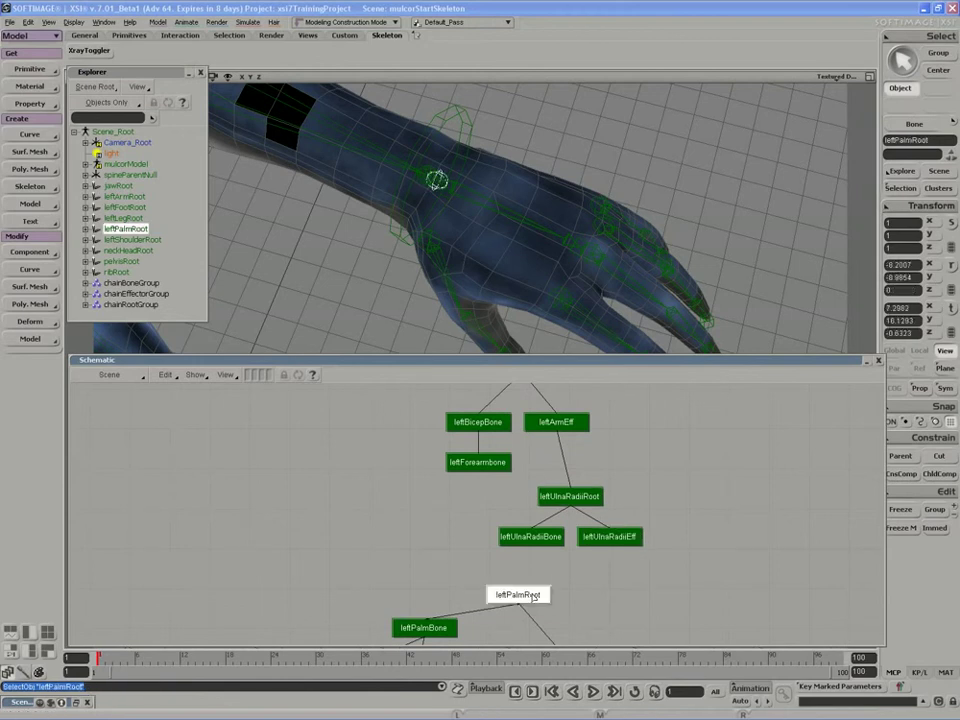
middle_drag(532, 597, 600, 540)
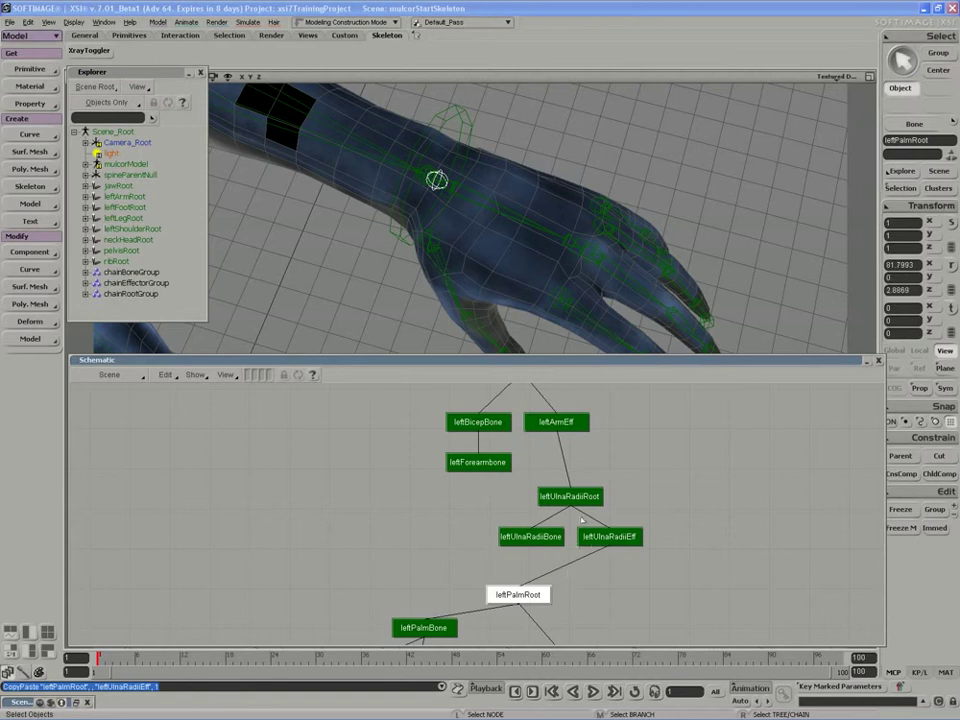
Test the forearm twist by rotating leftUlnaRadiiBone to about -22 degrees in local X, and undo the rotation.
click(530, 537)
key(r)
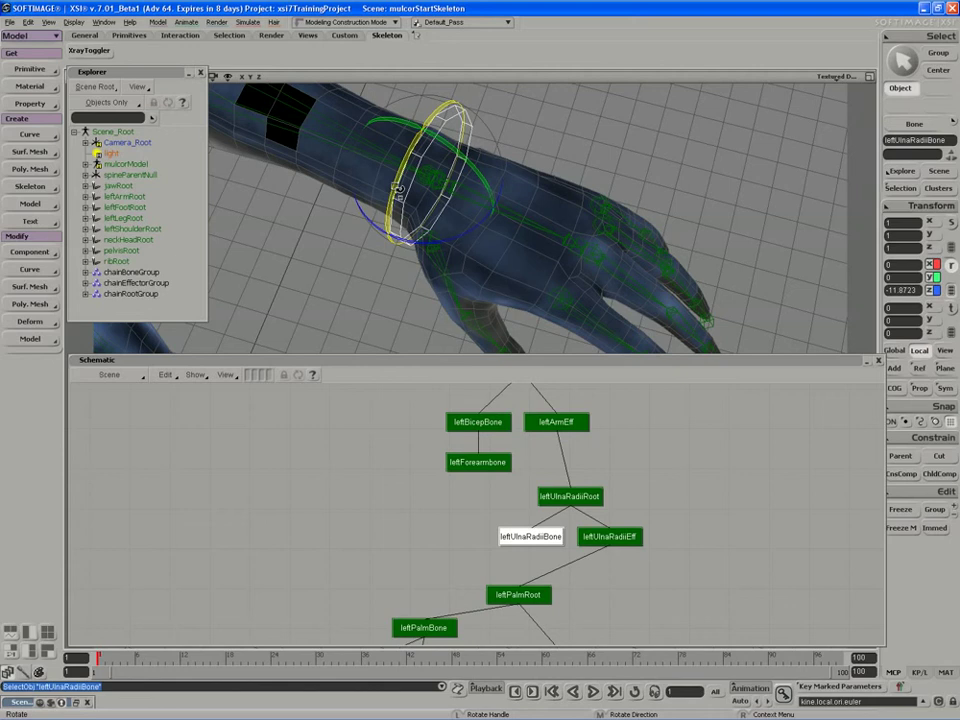
mouse_move(408, 188)
mouse_down()
mouse_move(396, 225)
mouse_move(424, 146)
mouse_move(420, 180)
mouse_up()
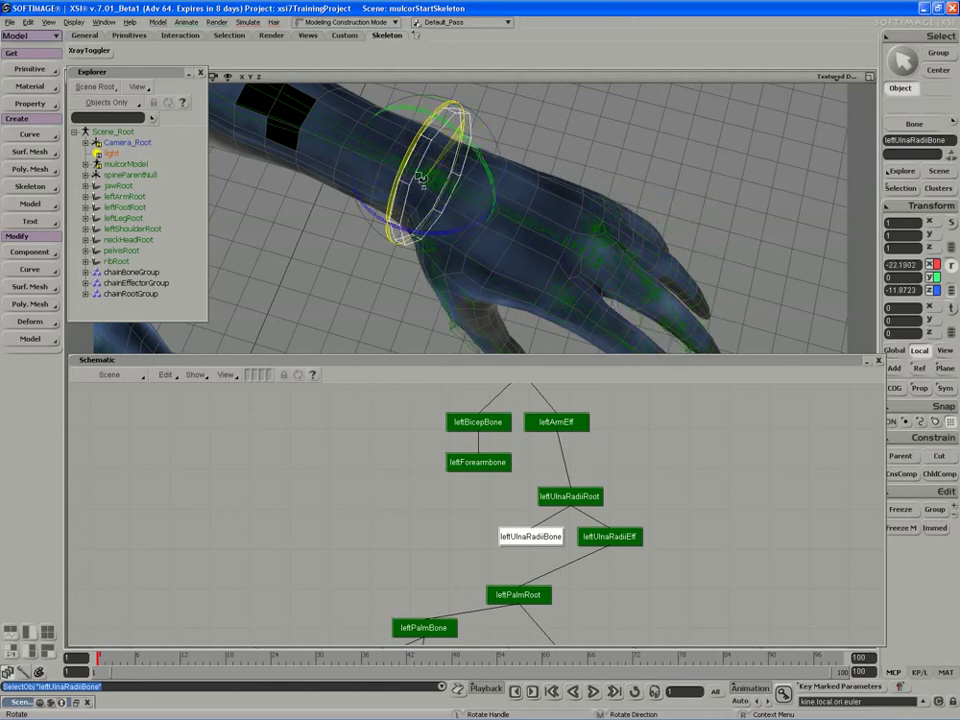
key(space)
key(ctrl+z)
Select every node from leftArmRoot down to the fingertips in the Schematic to check the complete left arm hierarchy.
key(s)
middle_drag(424, 146, 400, 177)
right_drag(400, 177, 514, 259)
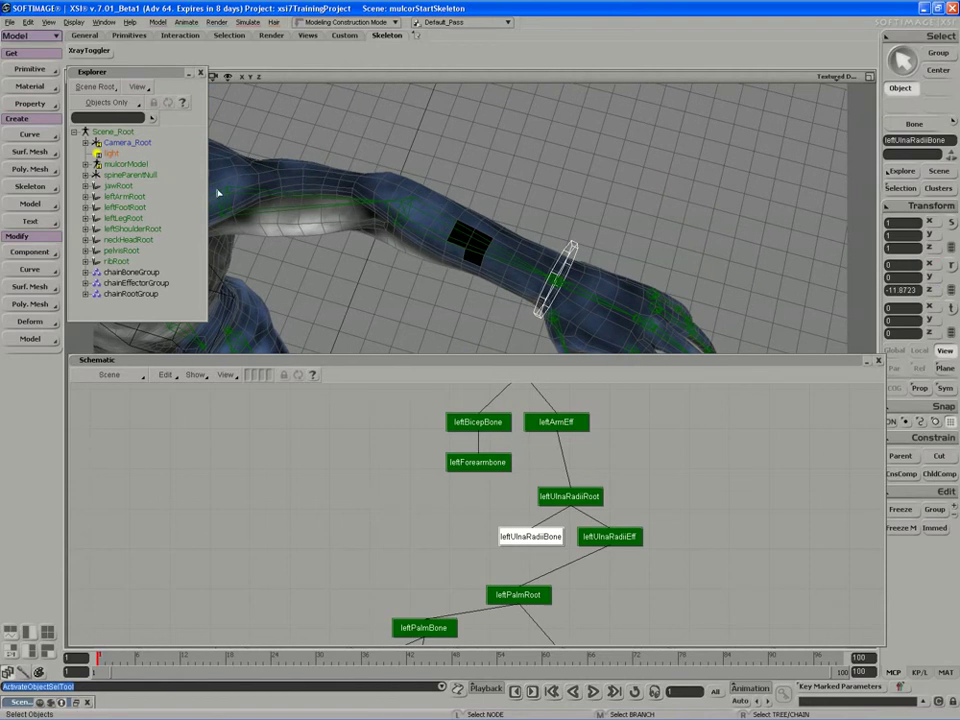
key(s)
right_drag(456, 285, 510, 236)
scroll(500, 448, down, 7)
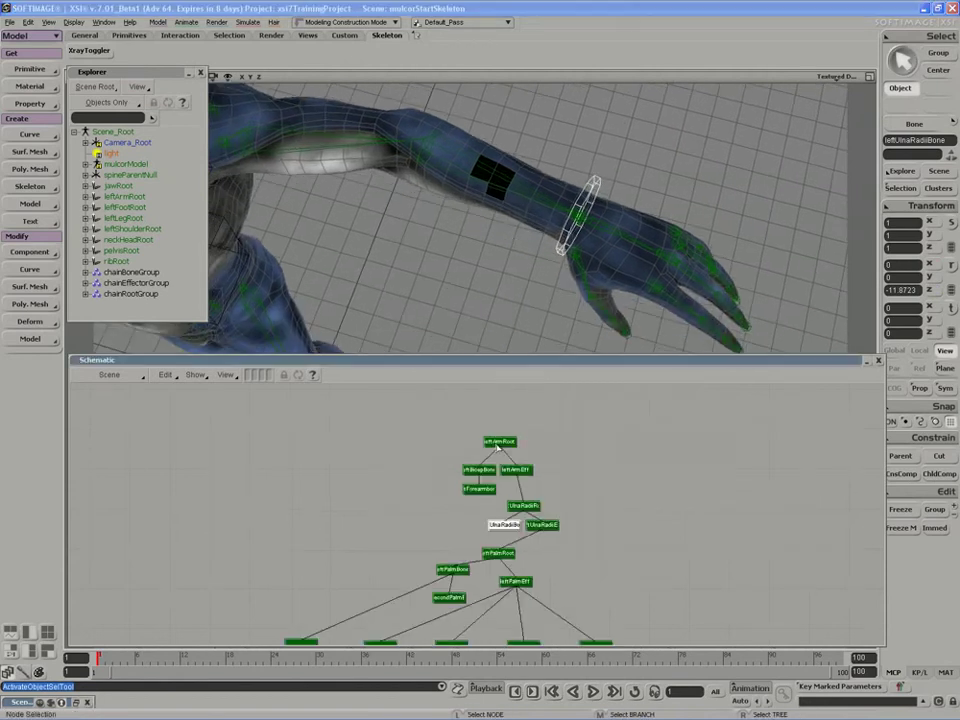
drag(690, 418, 296, 645)
key(s)
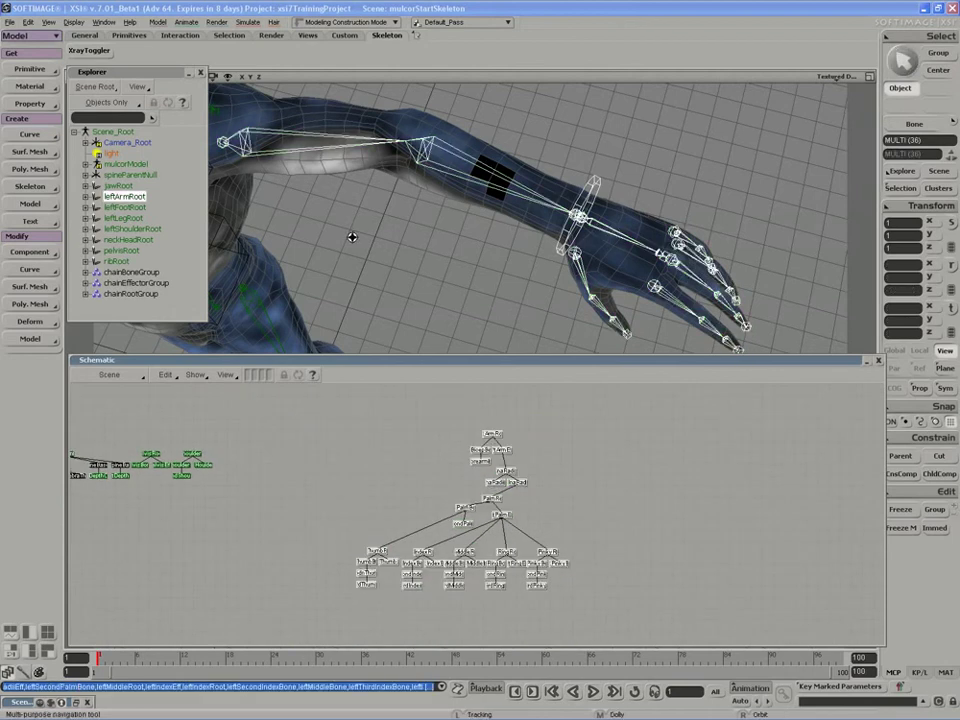
Select the leftShoulderRoot chain and place it above leftArmRoot in the Schematic.
mouse_move(354, 236)
right_down()
mouse_move(390, 249)
mouse_move(368, 234)
right_up()
drag(368, 234, 433, 231)
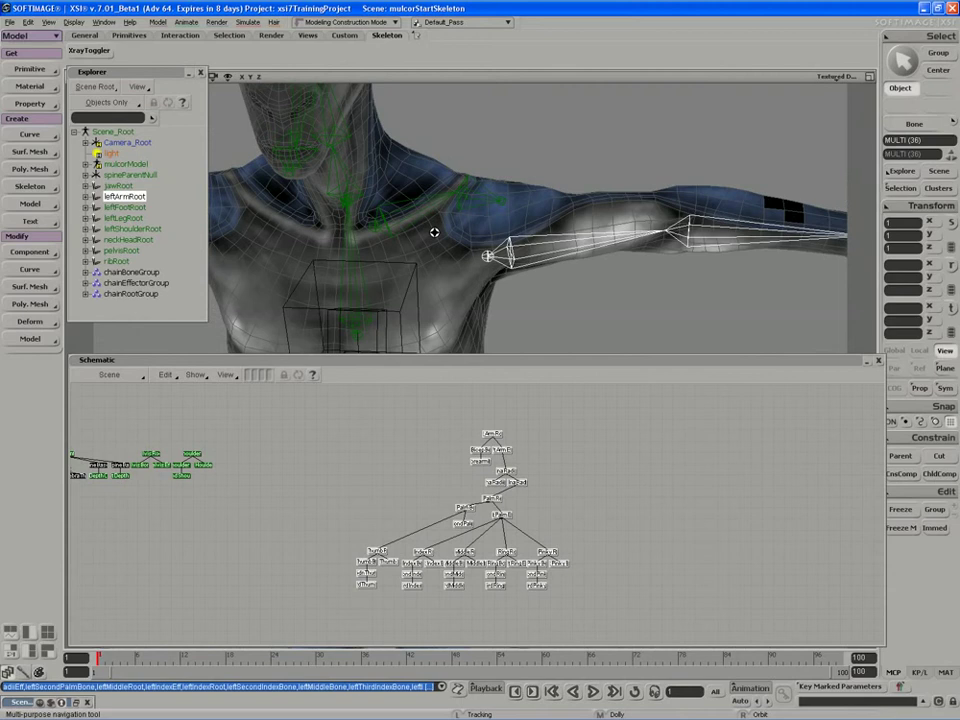
right_click(386, 228)
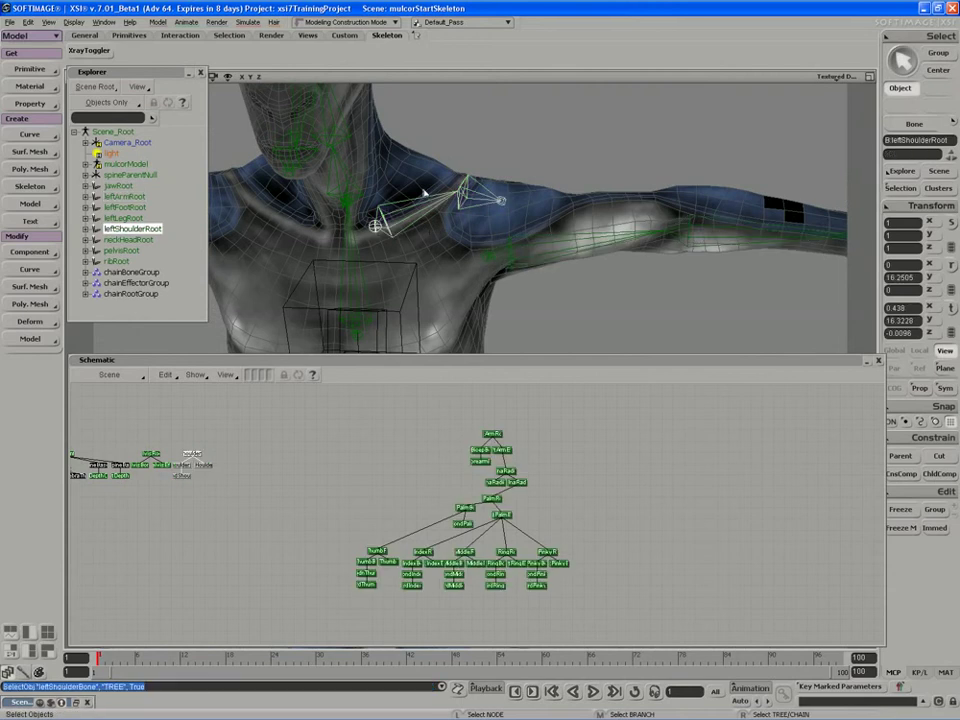
drag(185, 451, 450, 410)
key(s)
drag(422, 451, 368, 489)
middle_click(382, 508)
key(s)
scroll(364, 510, up, 3)
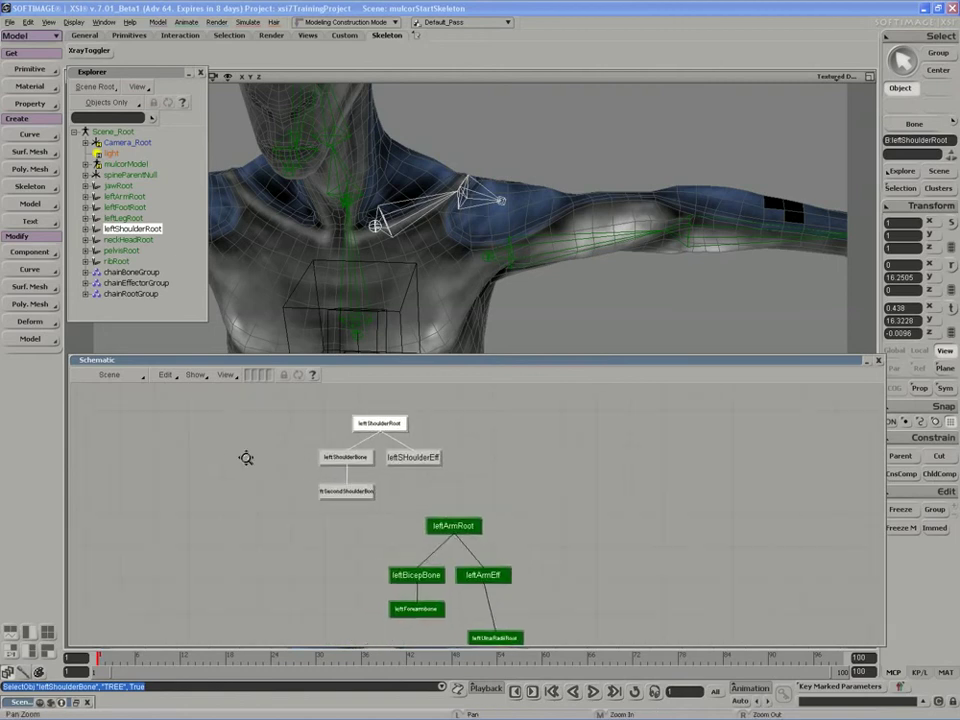
Parent leftArmRoot under leftSHoulderEff.
click(455, 527)
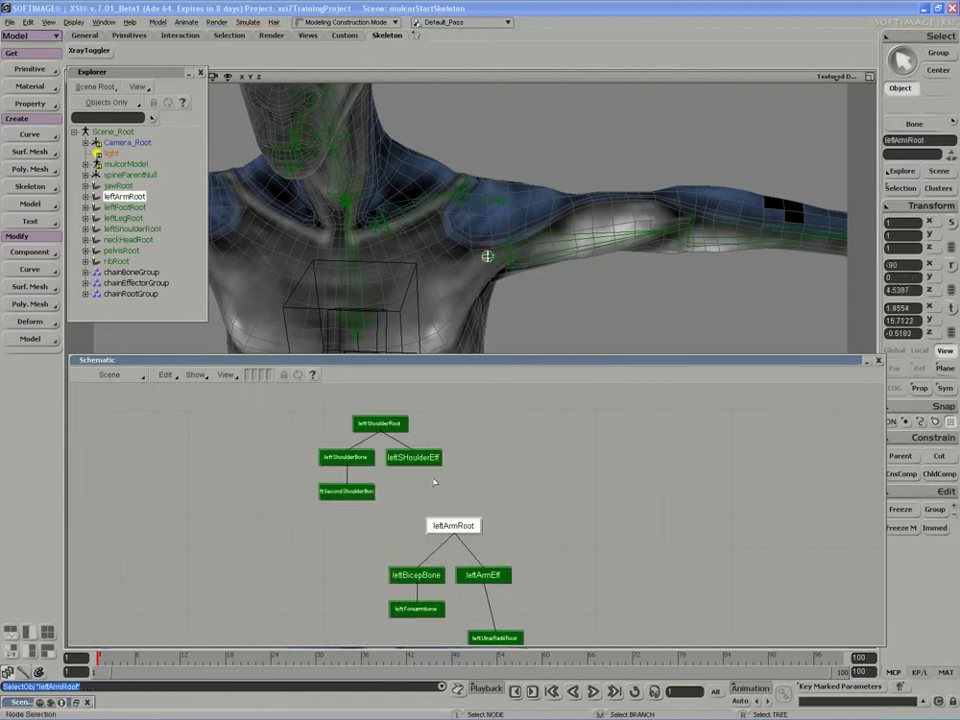
click(413, 457)
click(455, 526)
alt+drag(455, 528, 412, 460)
Select the leftShoulderRoot branch to check that the whole arm and hand belong to it.
key(z)
right_drag(402, 492, 363, 518)
drag(363, 519, 519, 508)
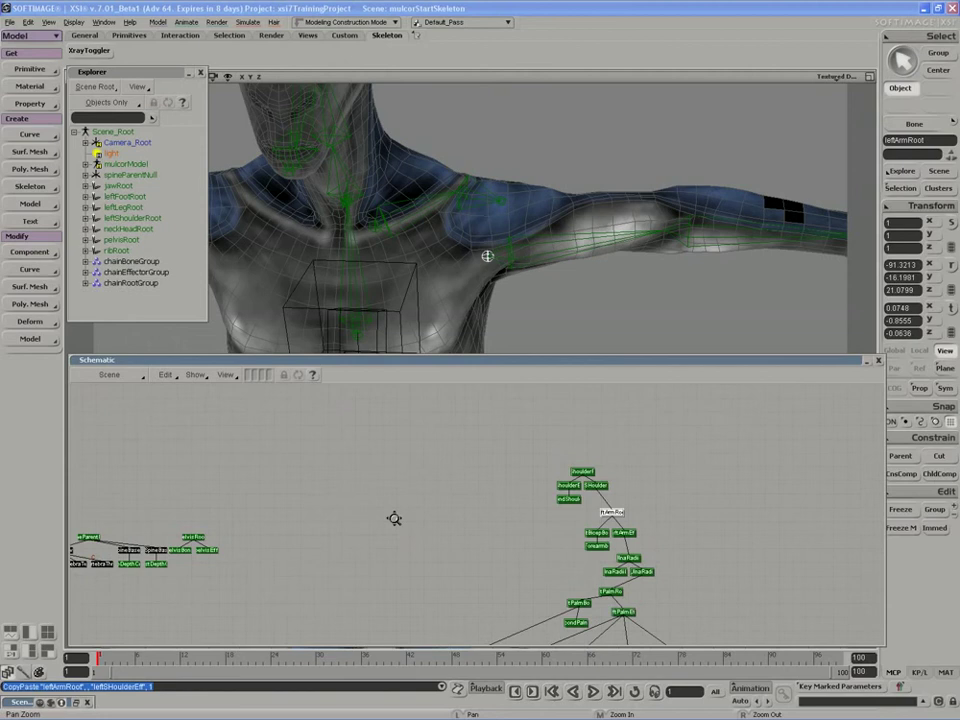
drag(394, 516, 621, 509)
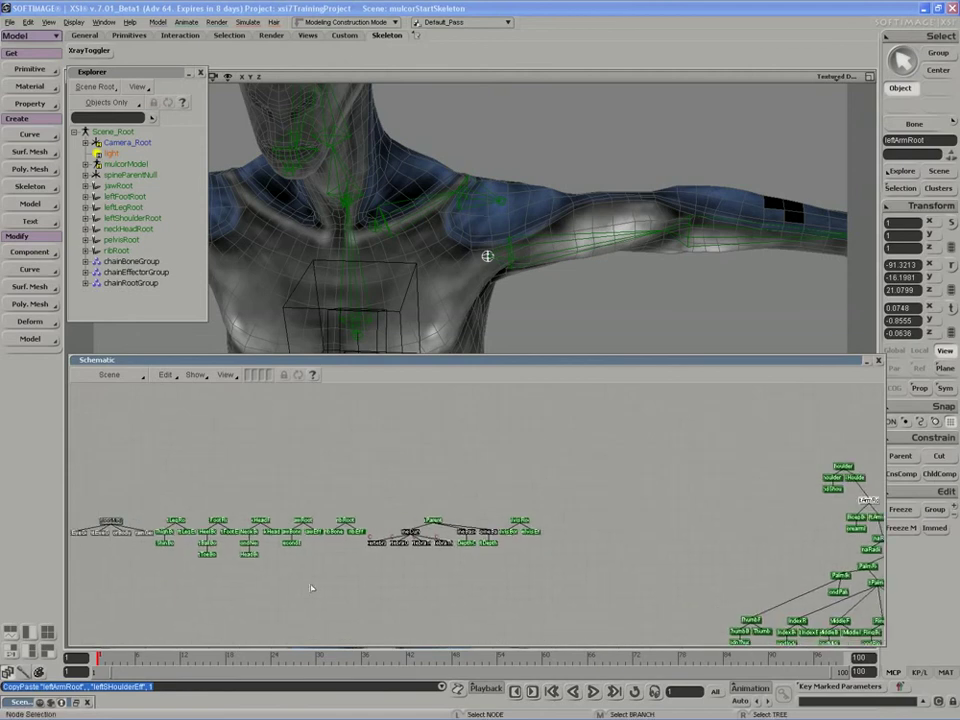
key(z)
drag(370, 502, 319, 482)
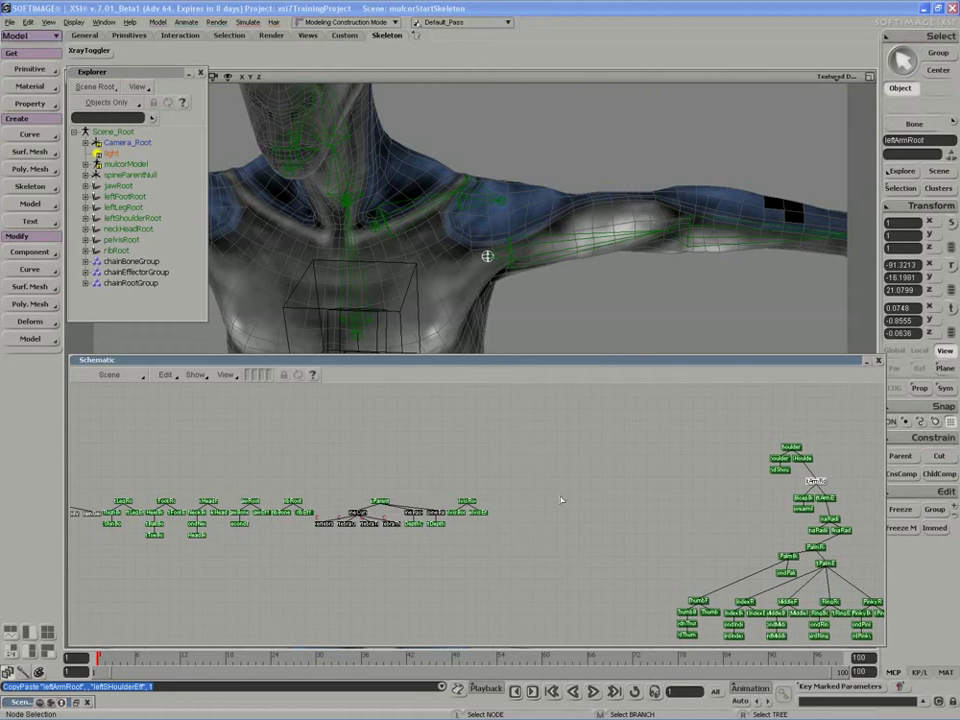
middle_click(371, 229)
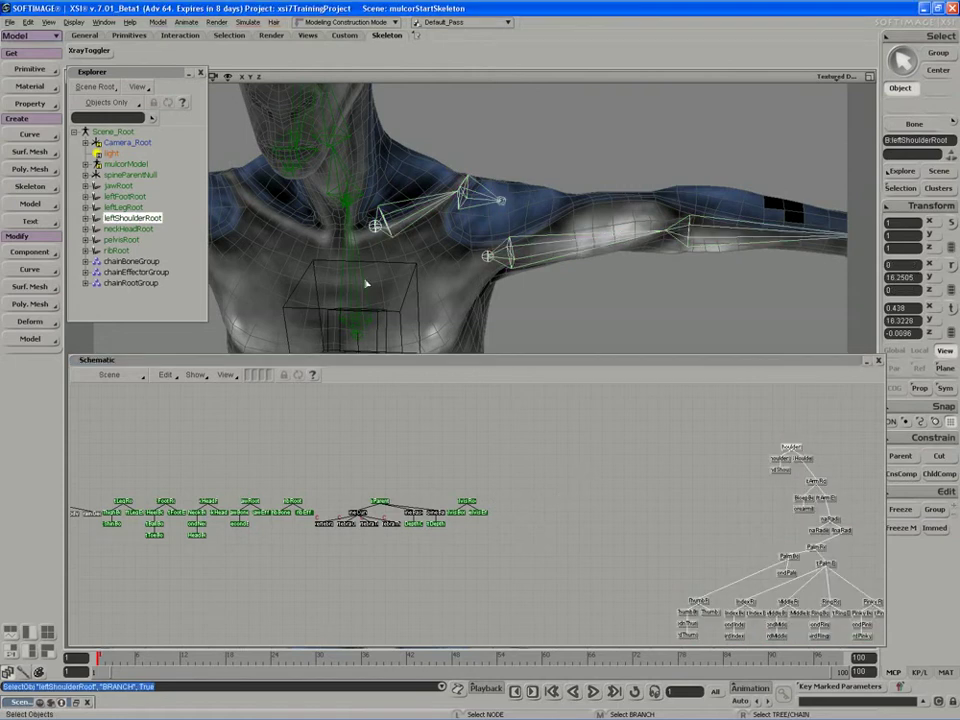
Move the whole spineParentNull branch beside the shoulder hierarchy in the Schematic, slightly higher than leftShoulderRoot.
drag(436, 458, 493, 444)
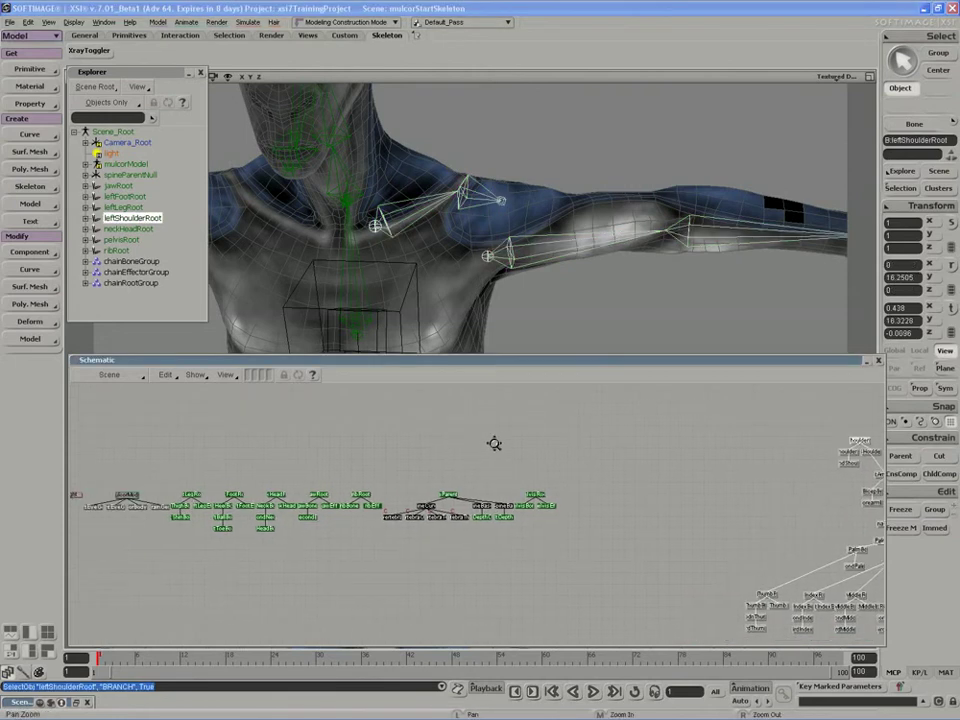
scroll(489, 452, up, 4)
middle_click(414, 474)
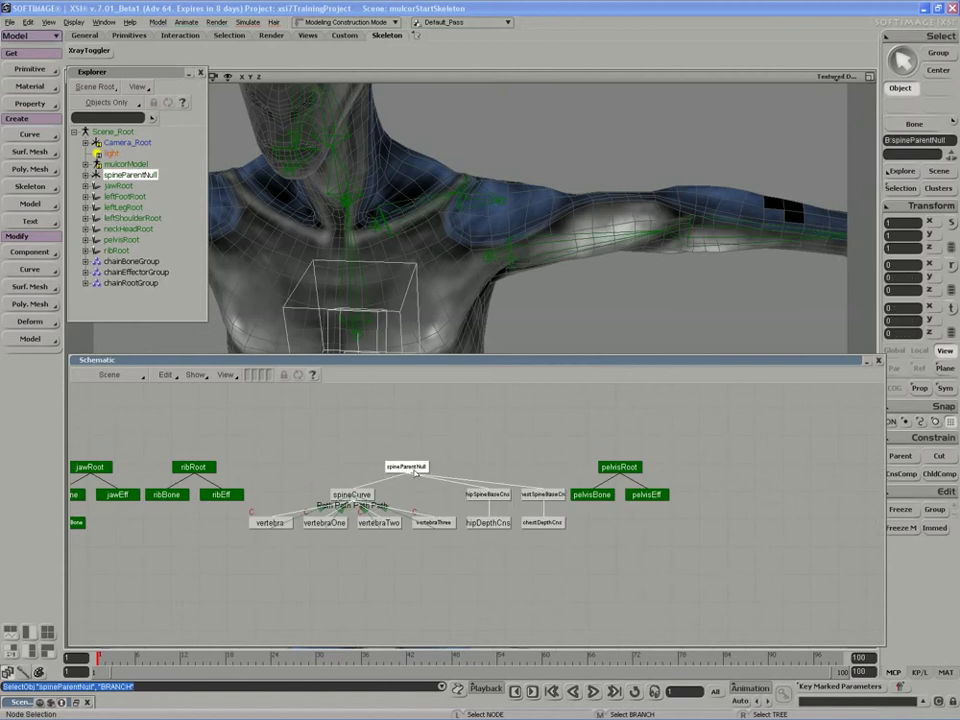
drag(422, 476, 768, 442)
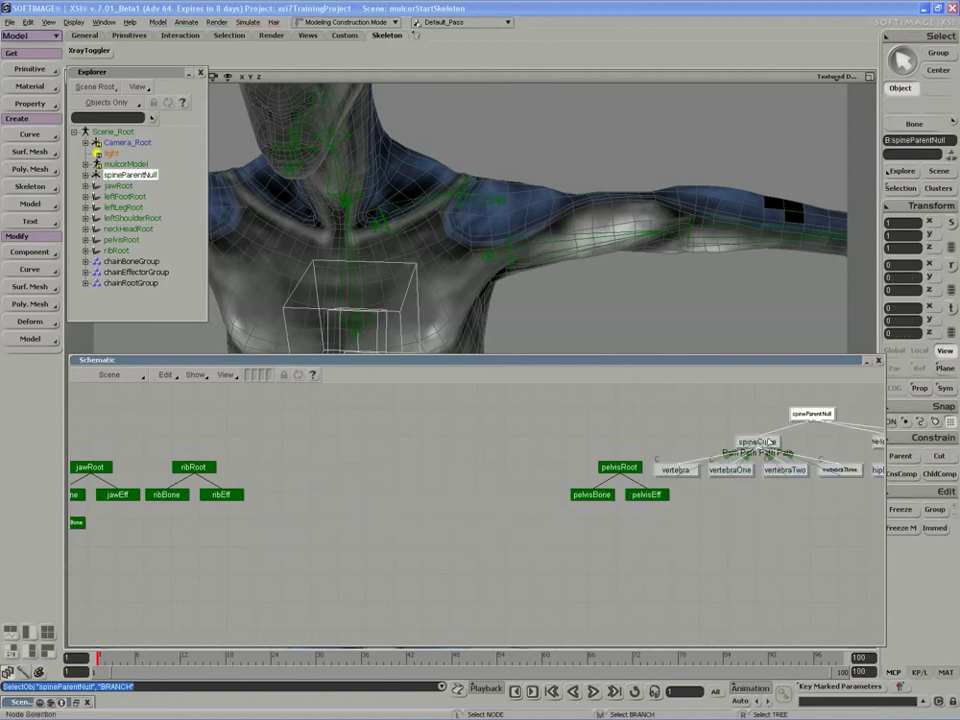
drag(686, 480, 339, 489)
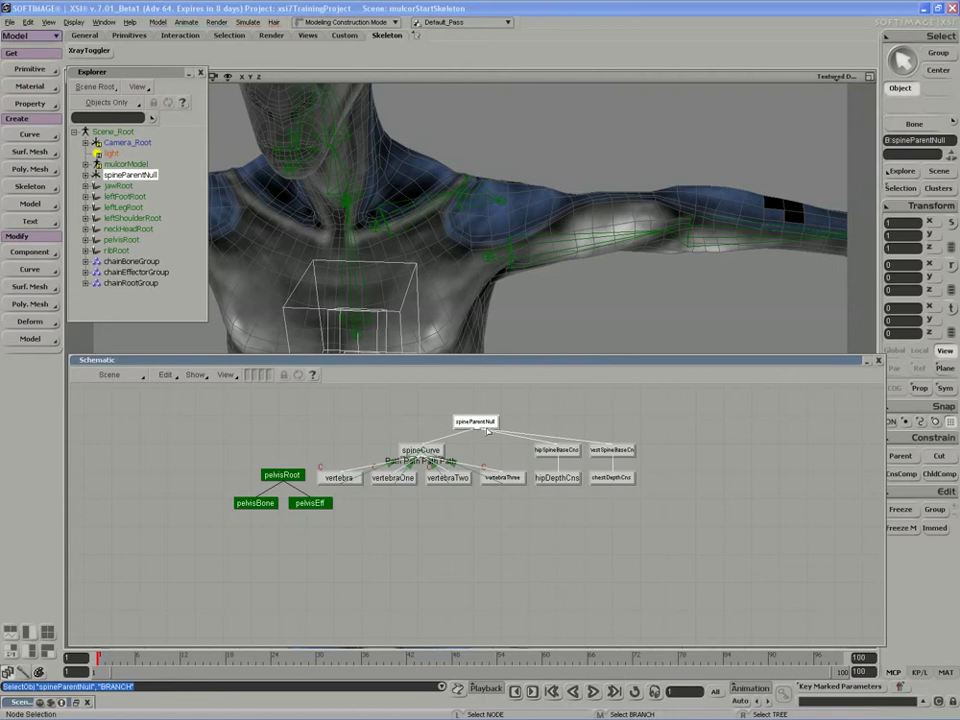
drag(488, 430, 699, 440)
scroll(613, 524, down, 3)
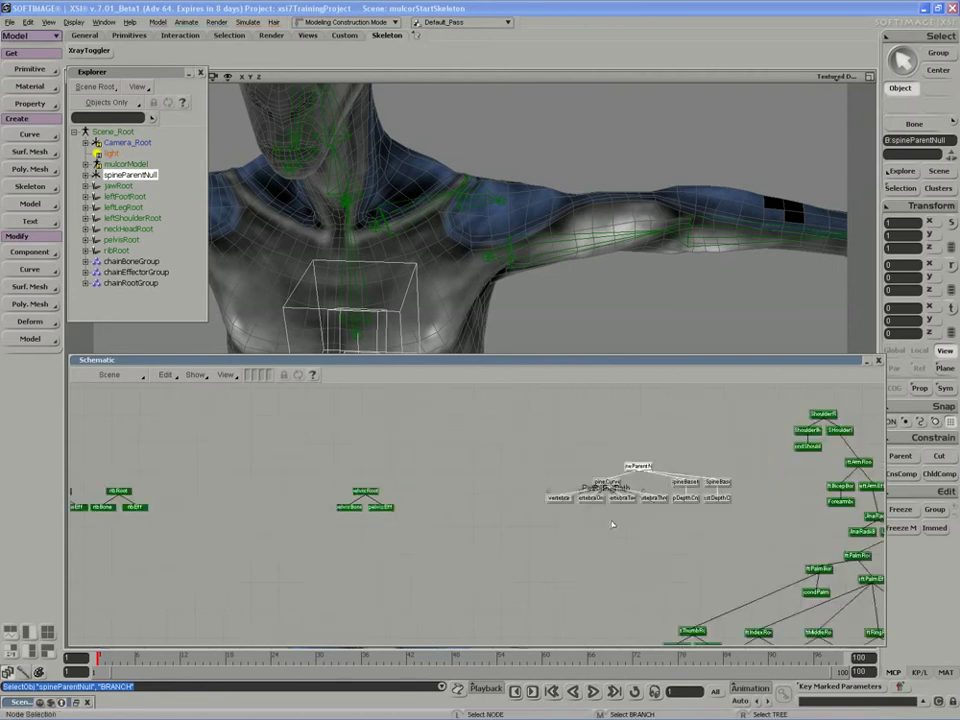
middle_drag(613, 524, 407, 569)
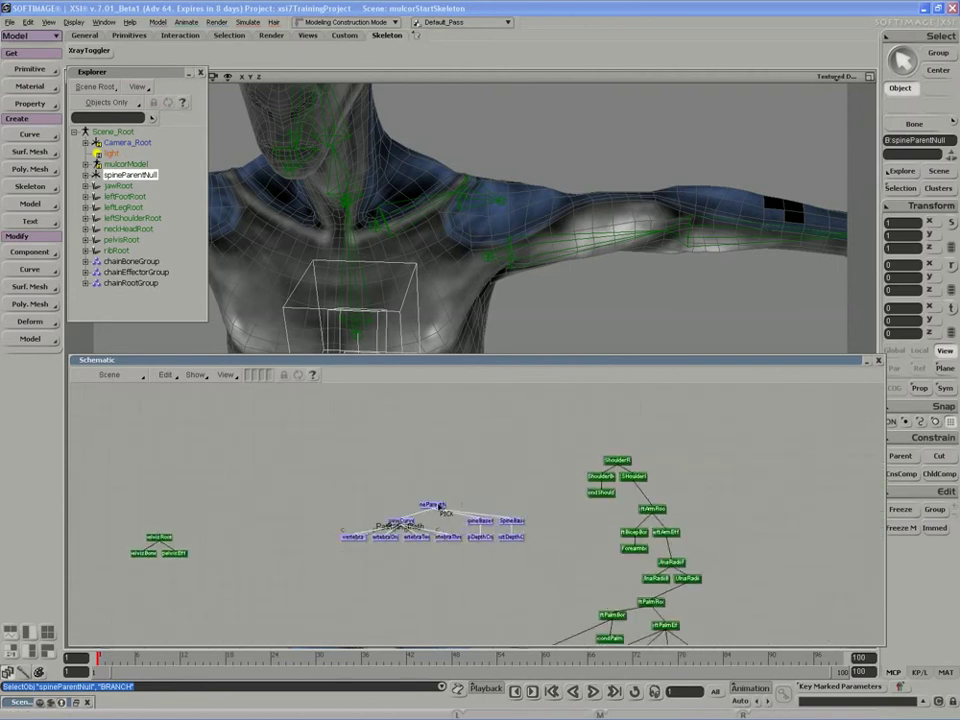
drag(439, 507, 481, 422)
Test the spine by translating chestSpineBaseCns to about -0.2 in X and 14.95 in Y, and undo the move.
key(s)
drag(432, 290, 473, 237)
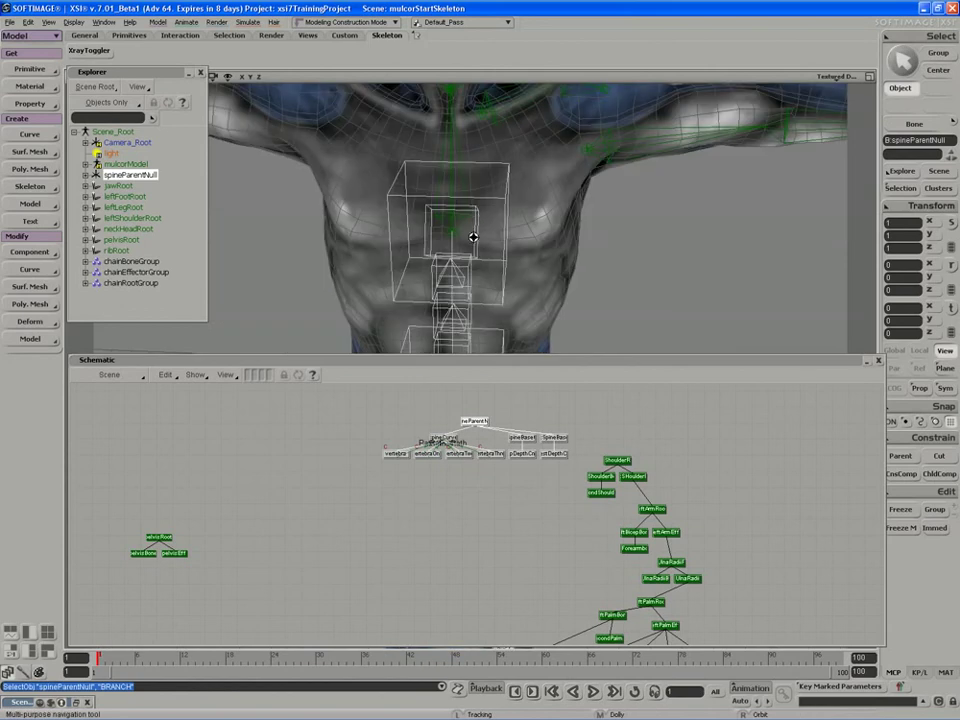
click(477, 246)
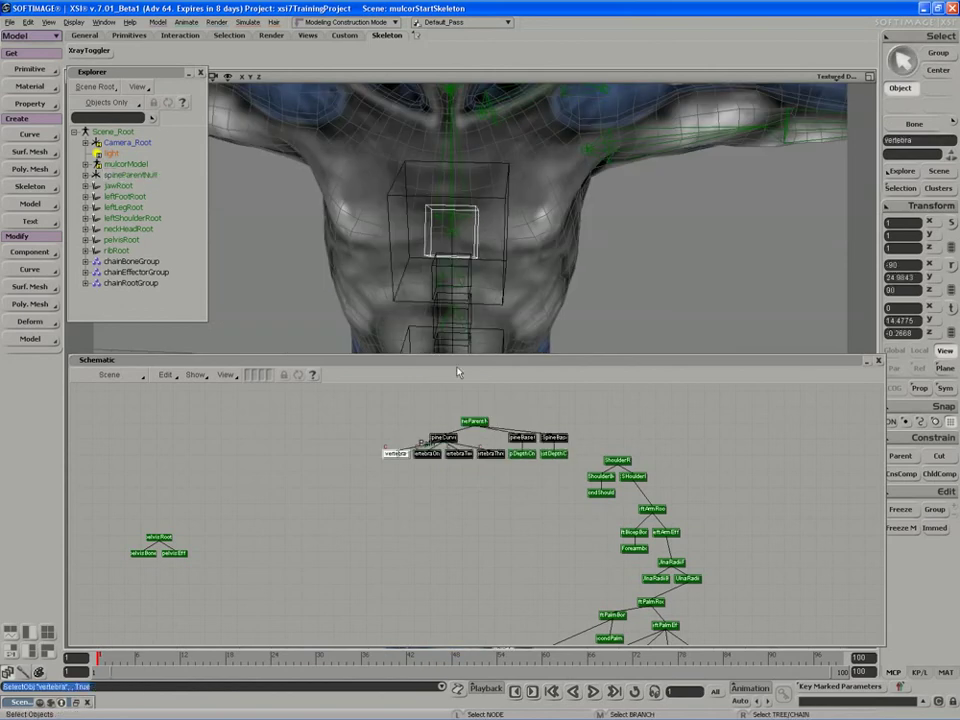
click(497, 245)
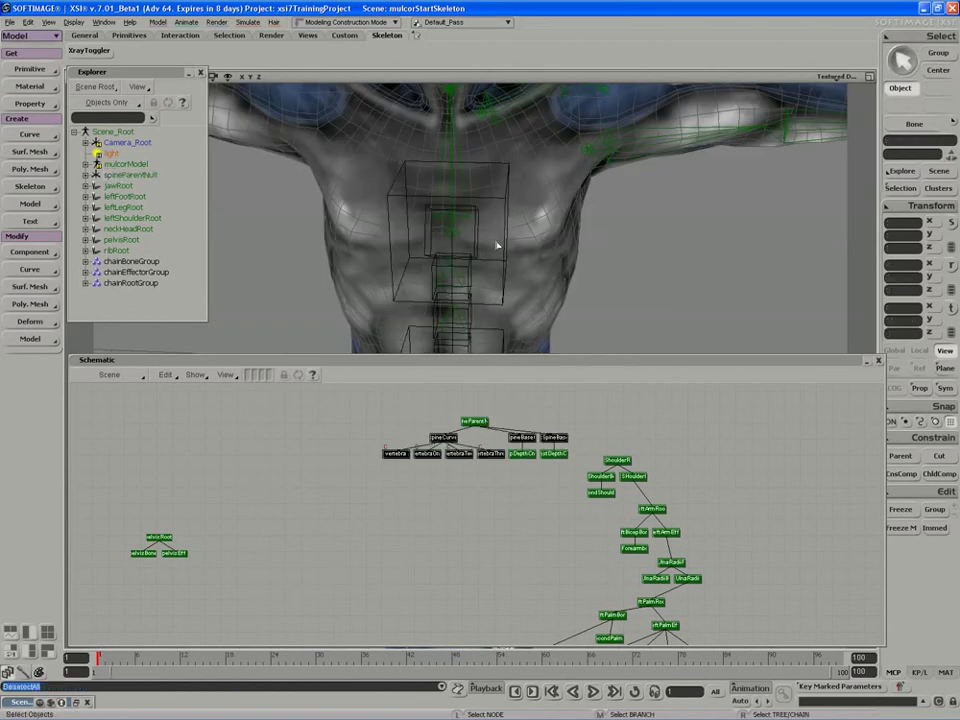
key(s)
drag(476, 214, 486, 244)
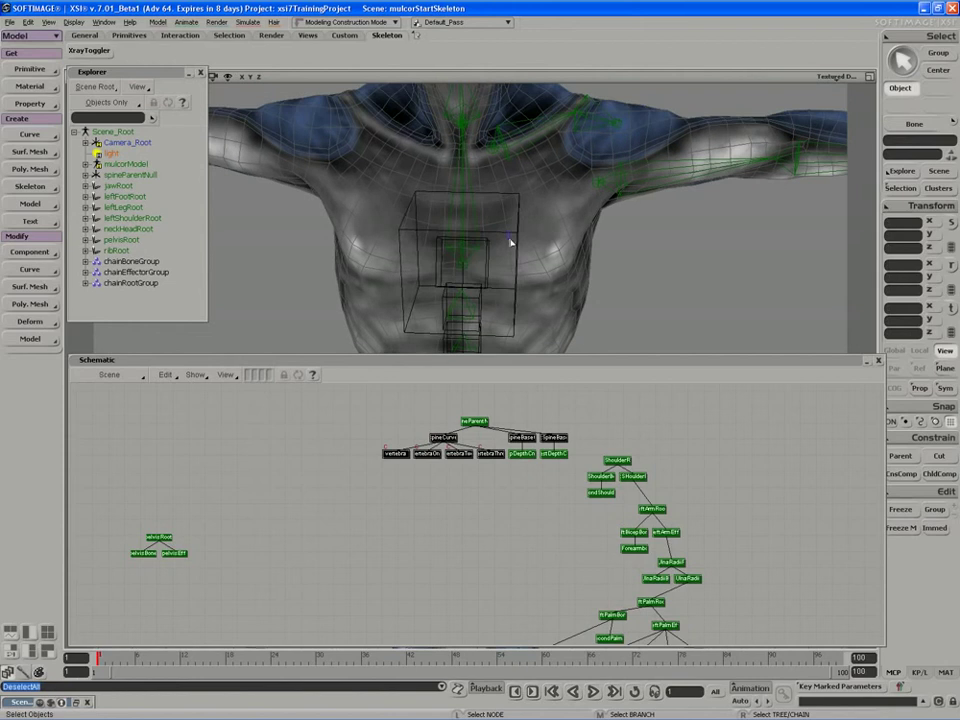
click(510, 242)
key(v)
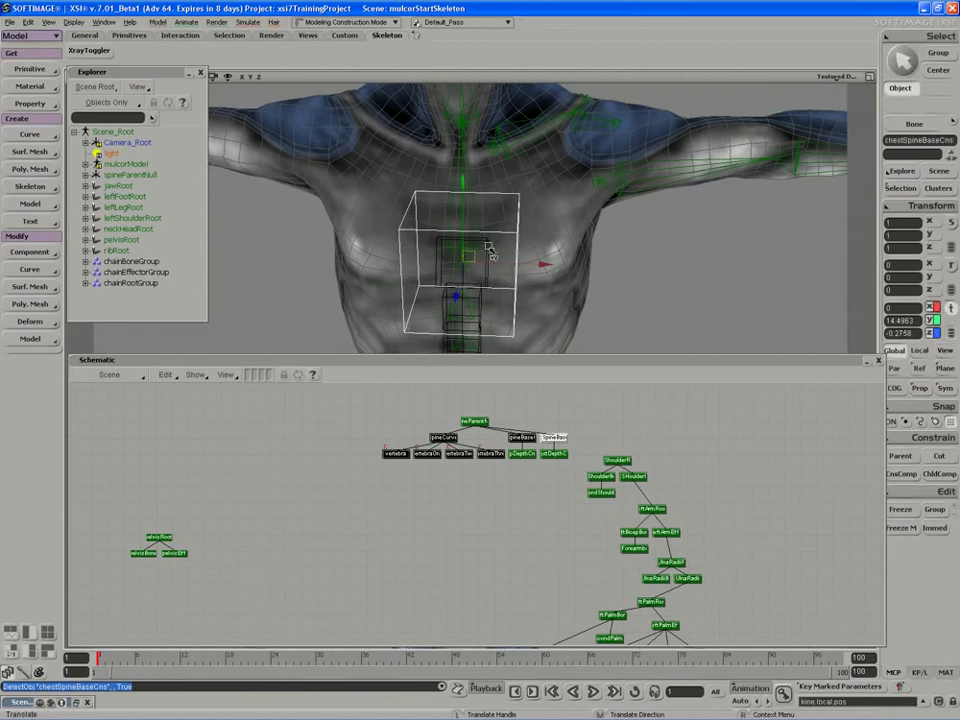
drag(487, 244, 476, 214)
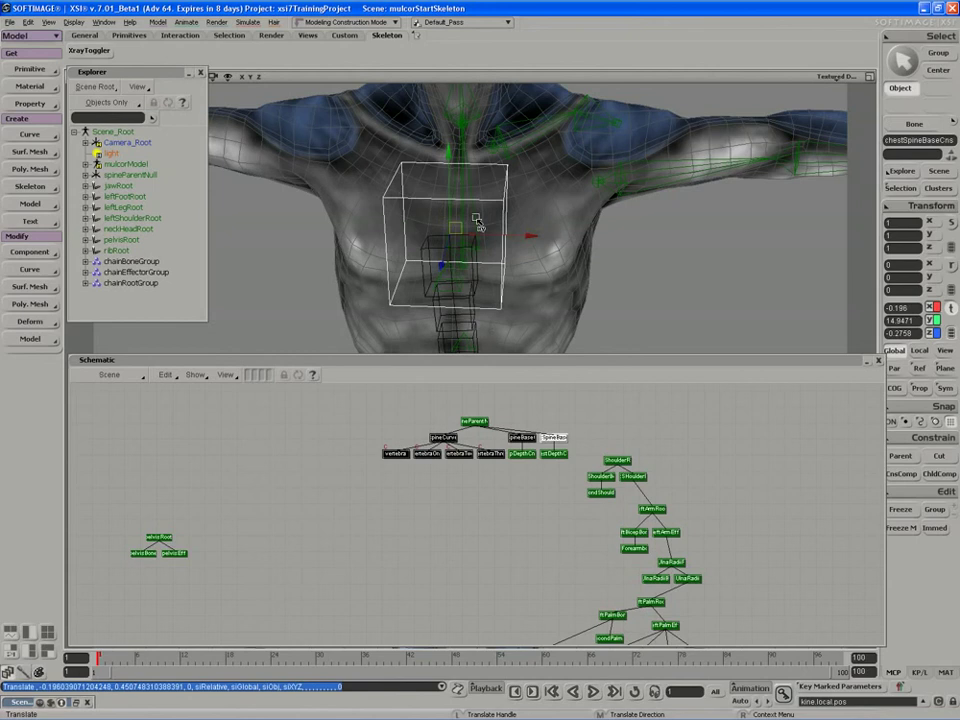
key(ctrl+z)
Select the ribRoot chain at the chest and place it beneath the spineParentNull hierarchy in the Schematic.
key(s)
middle_drag(476, 220, 438, 266)
key(space)
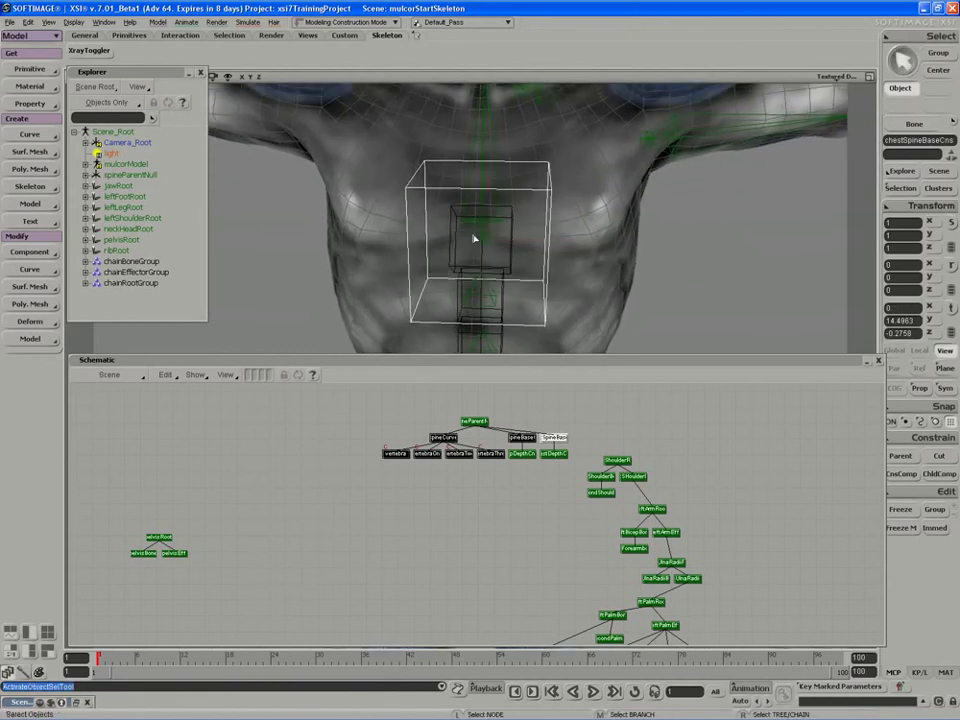
right_click(480, 241)
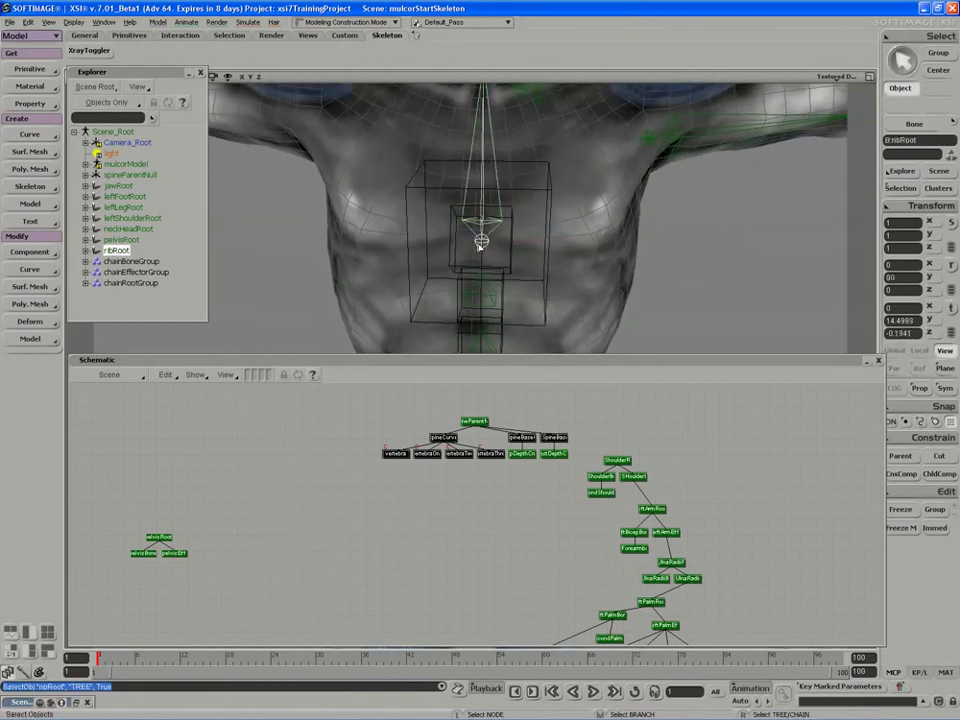
key(a)
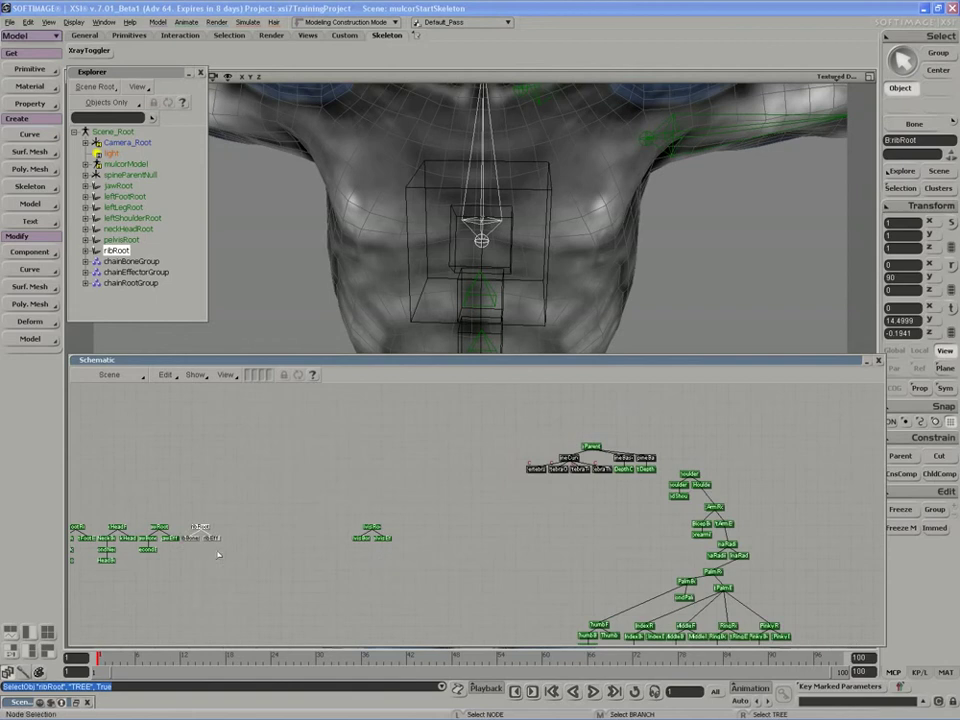
drag(196, 536, 605, 493)
key(s)
drag(590, 498, 468, 552)
middle_drag(468, 552, 478, 541)
drag(457, 531, 453, 503)
middle_drag(452, 519, 459, 516)
drag(424, 526, 447, 526)
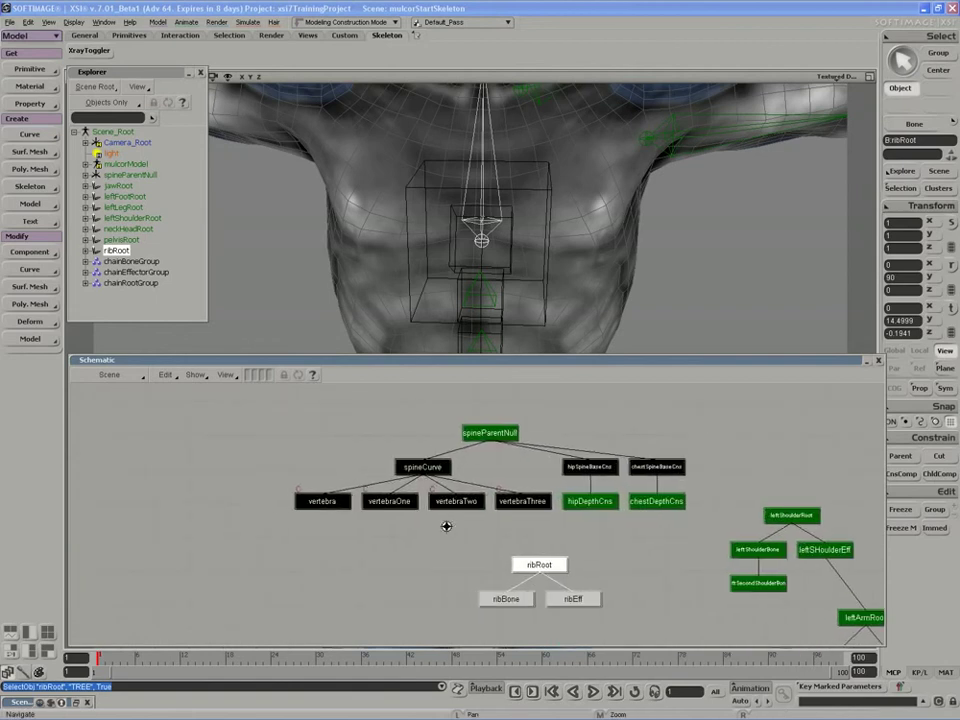
Parent ribRoot under vertebra and move the ribRoot branch directly beneath that node.
key(space)
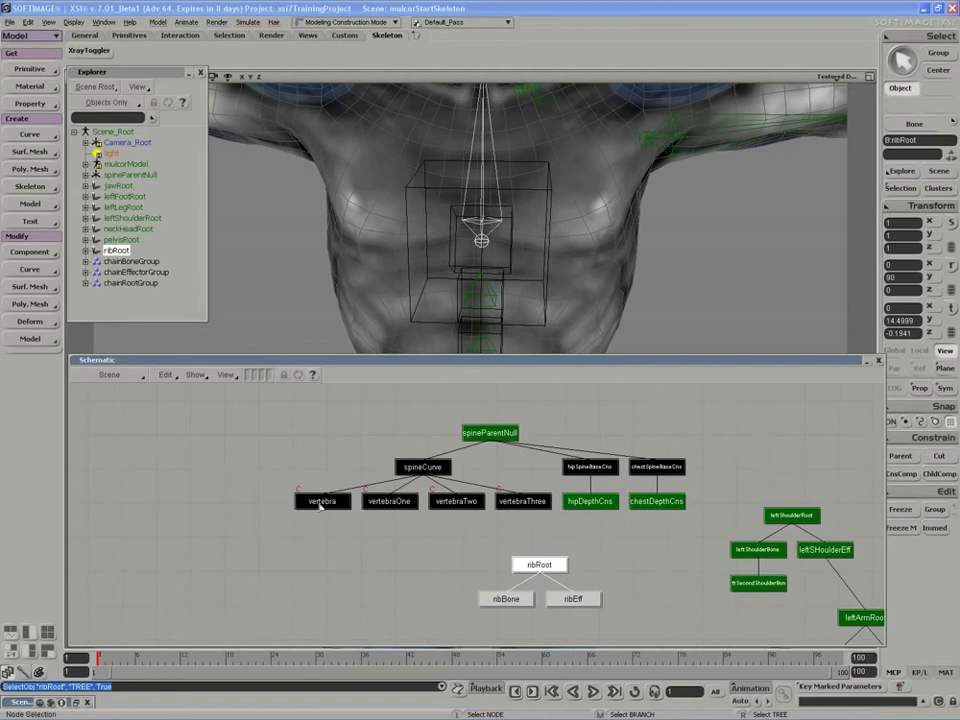
click(544, 564)
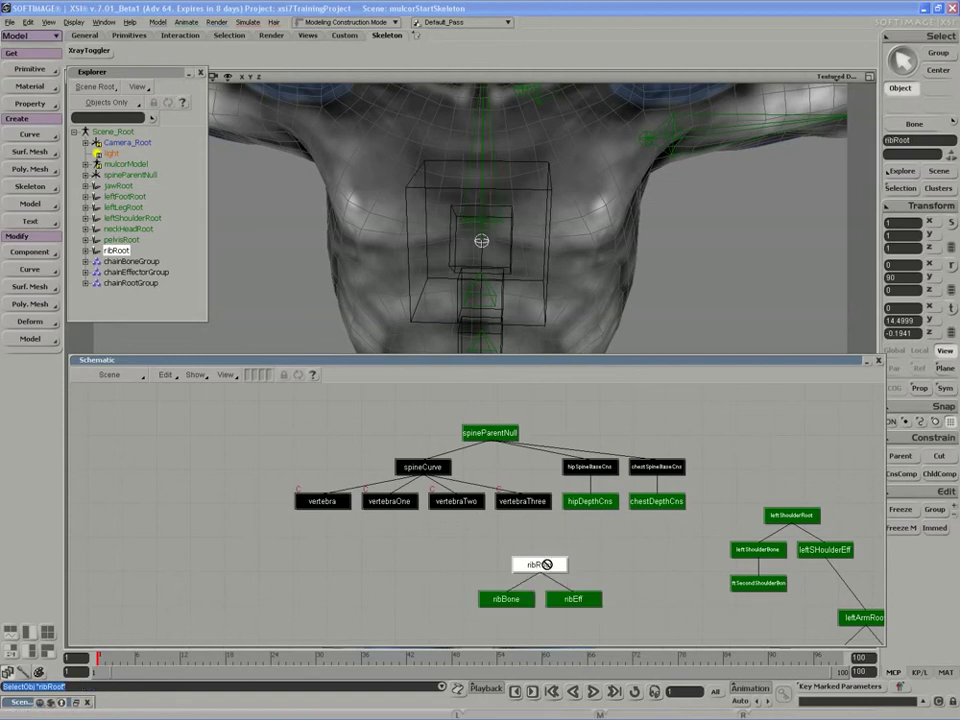
mouse_move(547, 565)
mouse_down()
mouse_move(325, 514)
mouse_move(326, 504)
mouse_up()
click(326, 504)
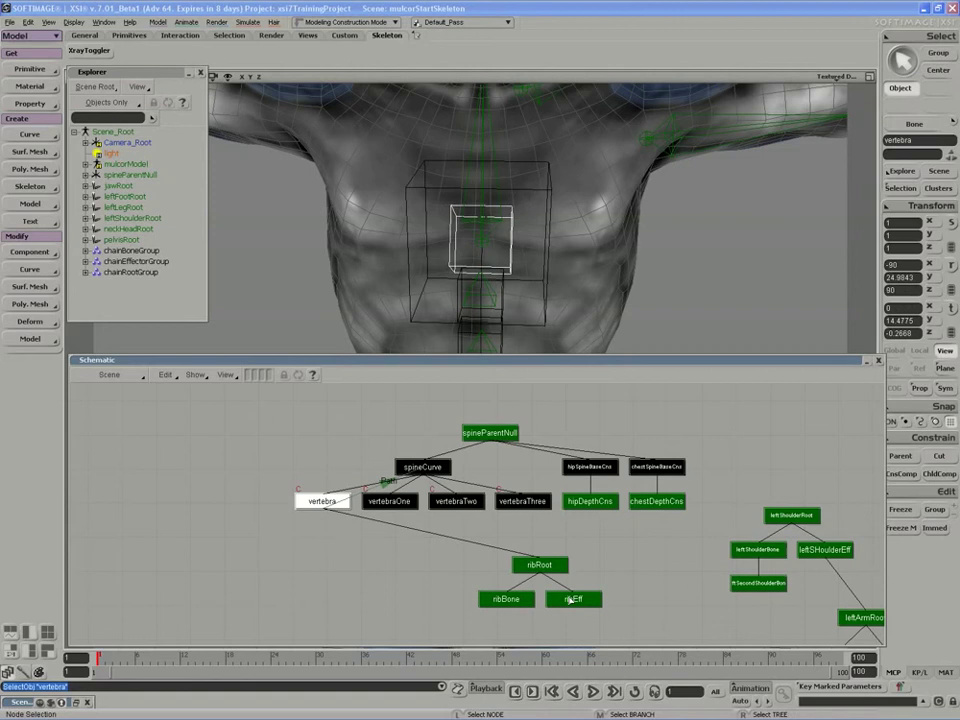
middle_click(545, 566)
drag(545, 570, 326, 577)
Move the whole leftShoulderRoot branch to just below ribEff in the Schematic.
key(z)
right_click(457, 592)
drag(459, 592, 494, 552)
key(s)
drag(546, 182, 519, 308)
key(space)
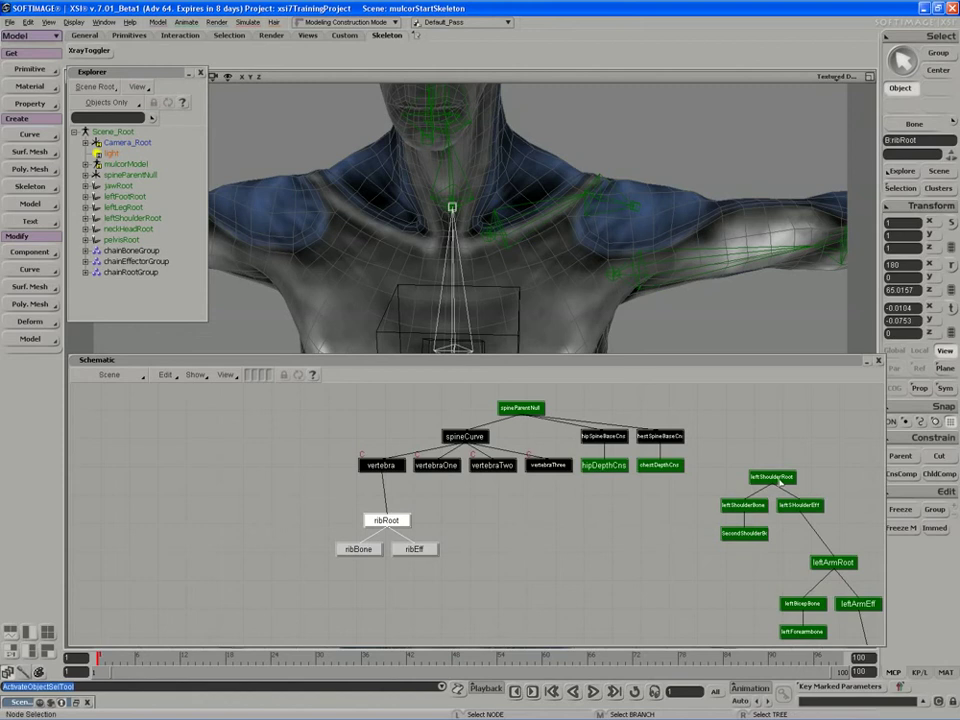
middle_click(772, 478)
scroll(781, 484, up, 2)
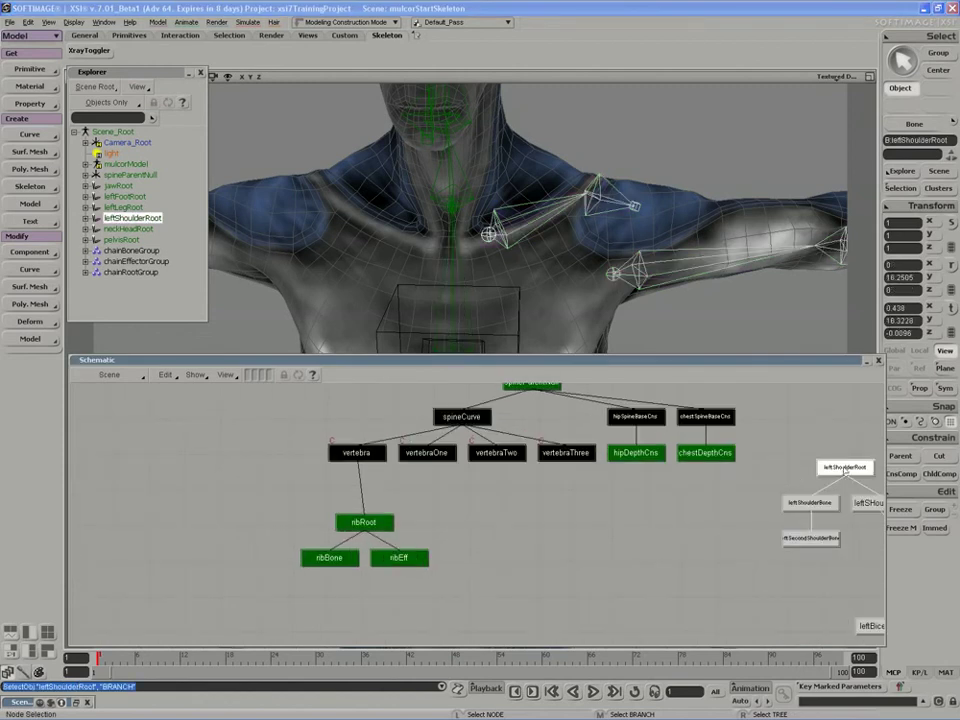
drag(813, 501, 476, 637)
Select the whole neckHeadRoot branch in the Schematic and move it away from the jaw and foot chains, toward pelvisRoot.
key(z)
drag(430, 605, 529, 551)
right_drag(529, 551, 518, 558)
drag(518, 558, 604, 536)
key(z)
drag(270, 514, 522, 515)
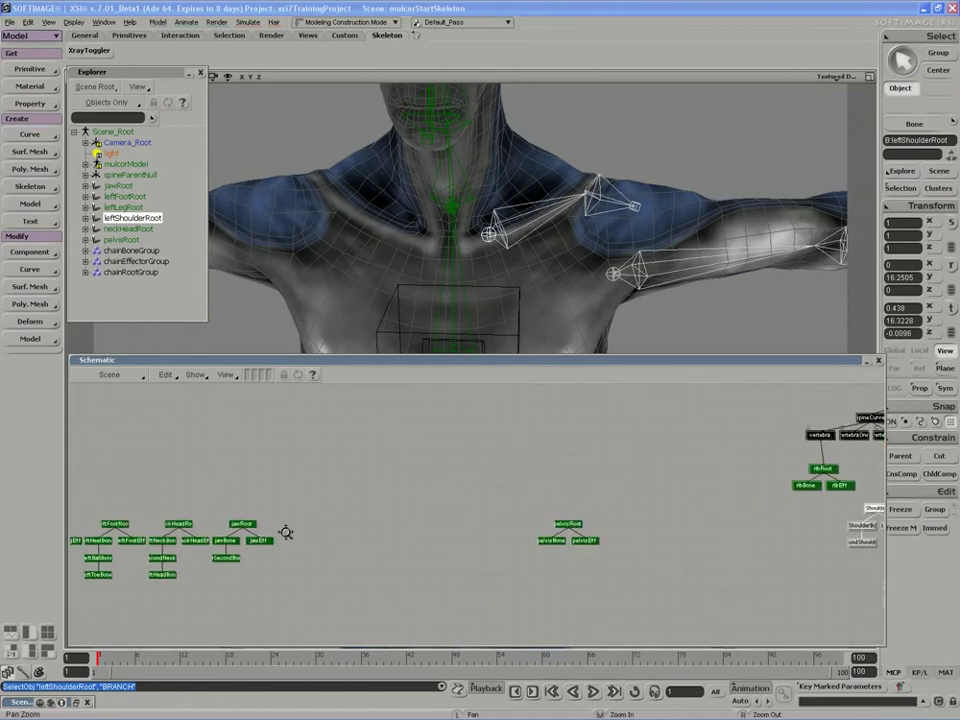
key(z)
drag(223, 534, 335, 531)
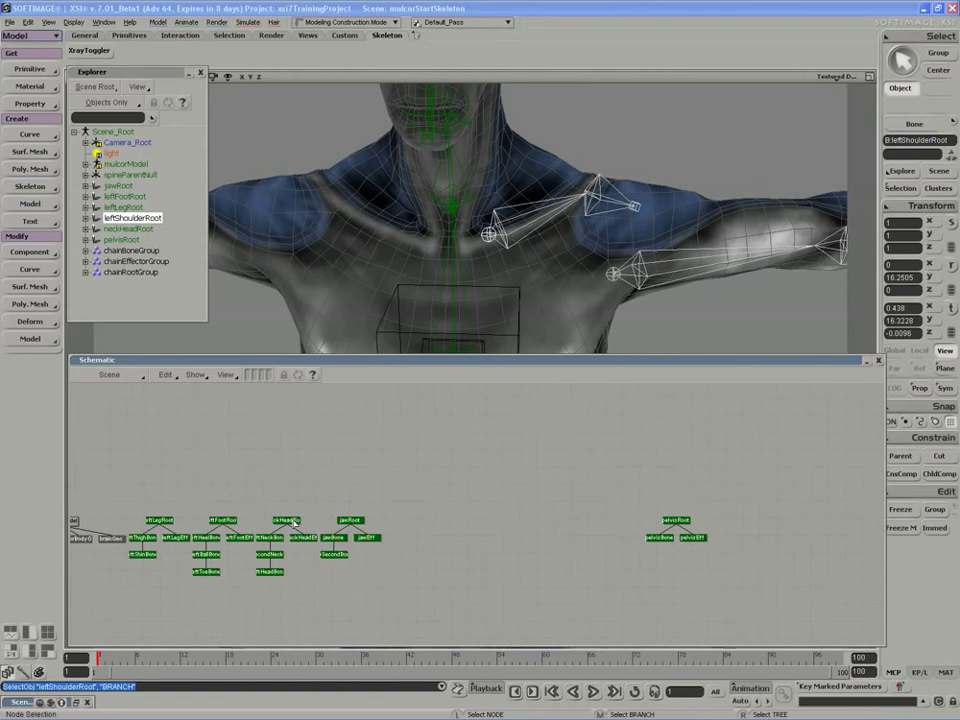
middle_click(293, 522)
key(z)
drag(268, 541, 282, 539)
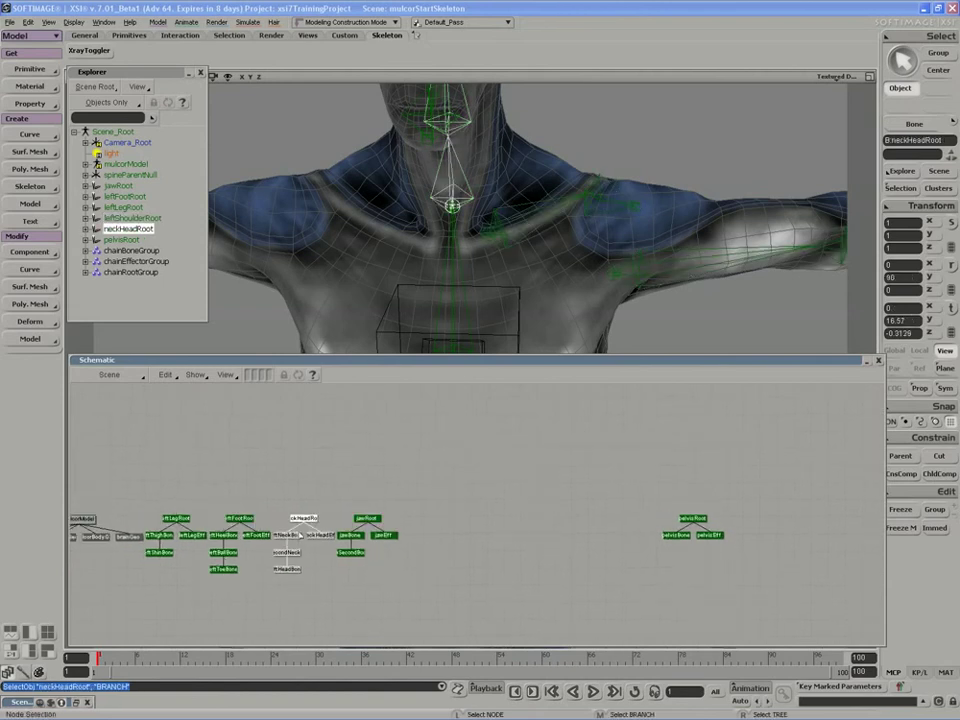
key(m)
middle_drag(307, 517, 453, 495)
drag(453, 497, 527, 480)
Move the whole jawRoot branch to just below and beside the leftHeadBone node in the Schematic.
middle_click(367, 518)
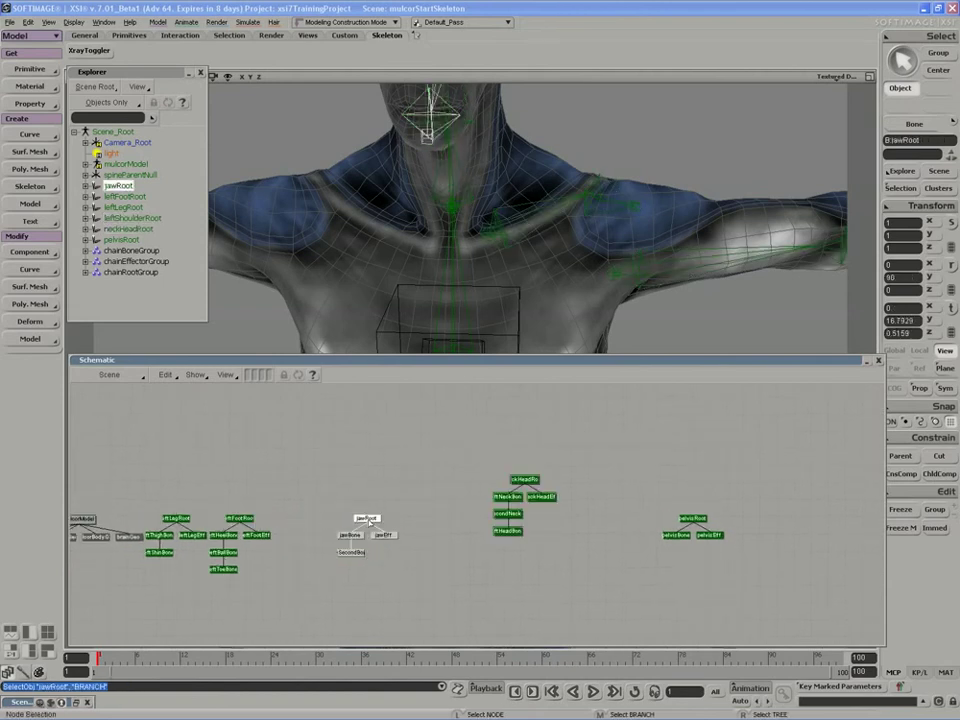
drag(367, 518, 474, 572)
key(z)
key(s)
right_drag(546, 229, 521, 185)
drag(521, 185, 535, 300)
right_drag(535, 300, 512, 236)
scroll(470, 522, up, 2)
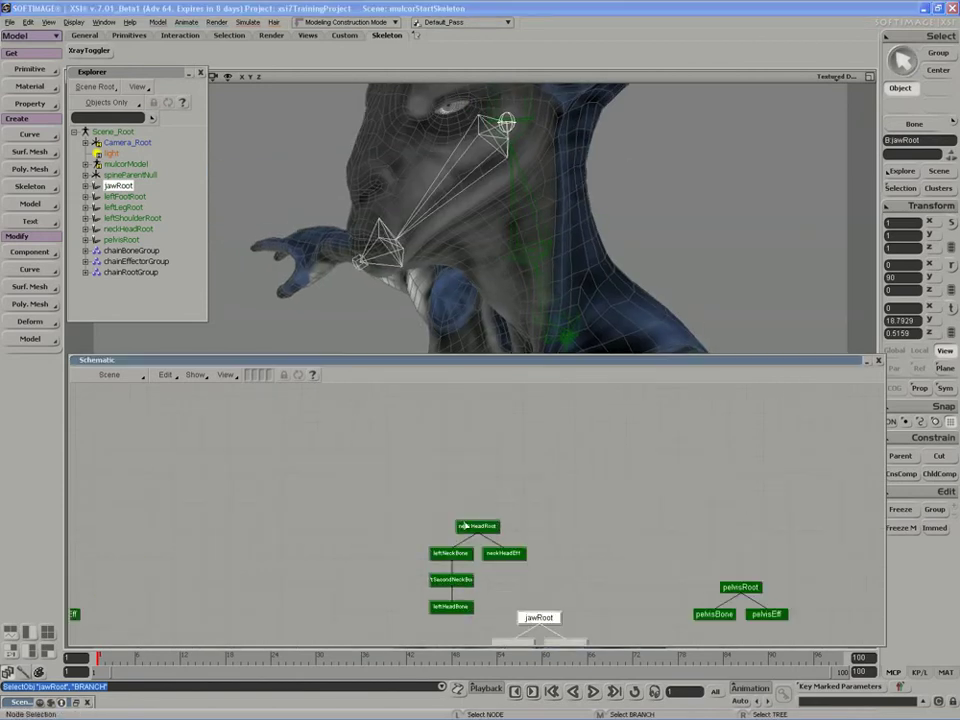
key(z)
drag(440, 543, 409, 464)
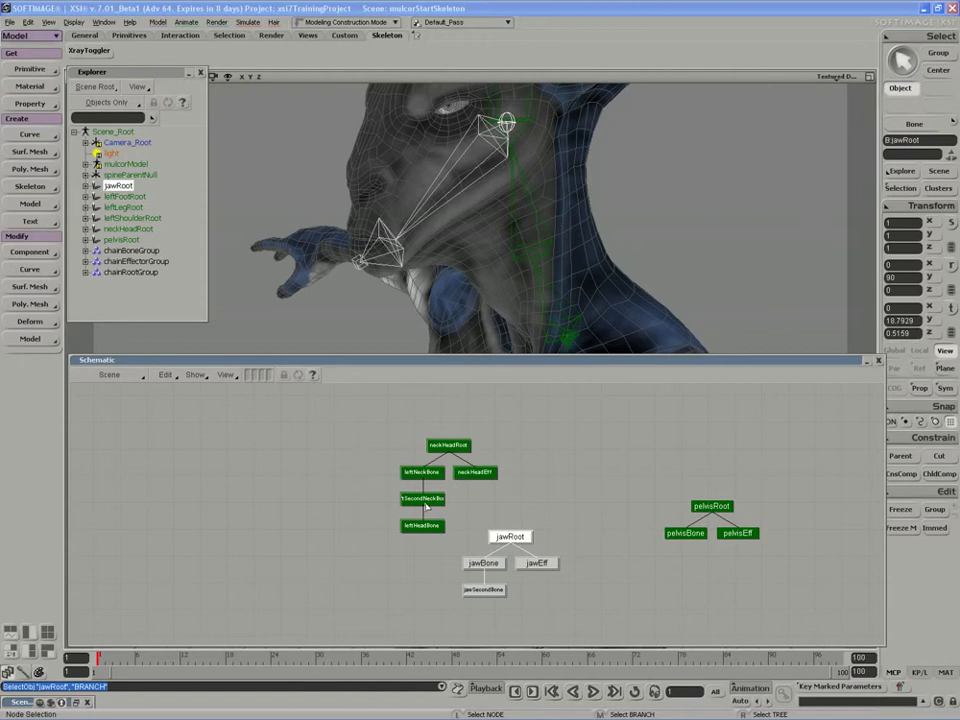
Test-rotate leftHeadBone in a side view of the head, and undo the rotation.
click(423, 527)
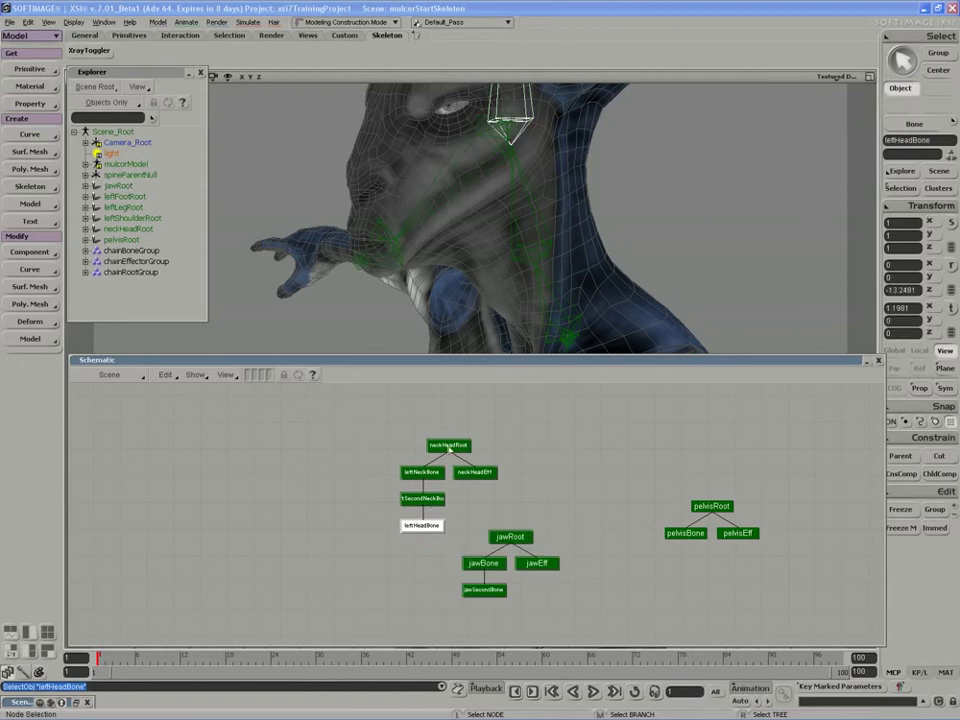
key(s)
drag(484, 100, 502, 259)
mouse_move(501, 259)
right_down()
mouse_move(486, 251)
mouse_move(499, 240)
right_up()
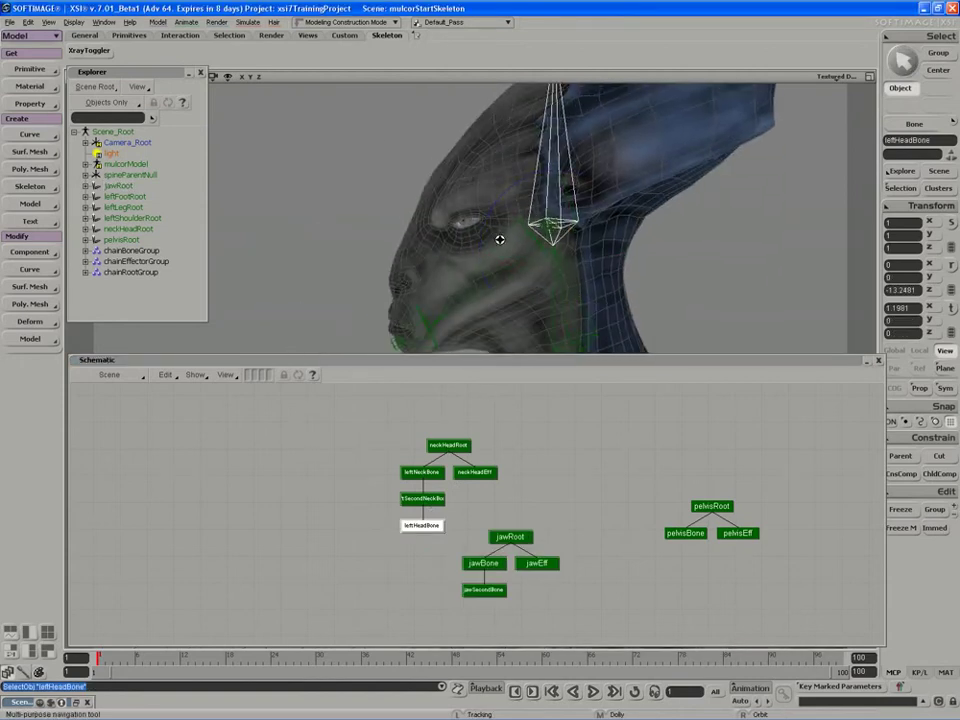
key(r)
drag(512, 238, 542, 233)
key(ctrl+z)
key(space)
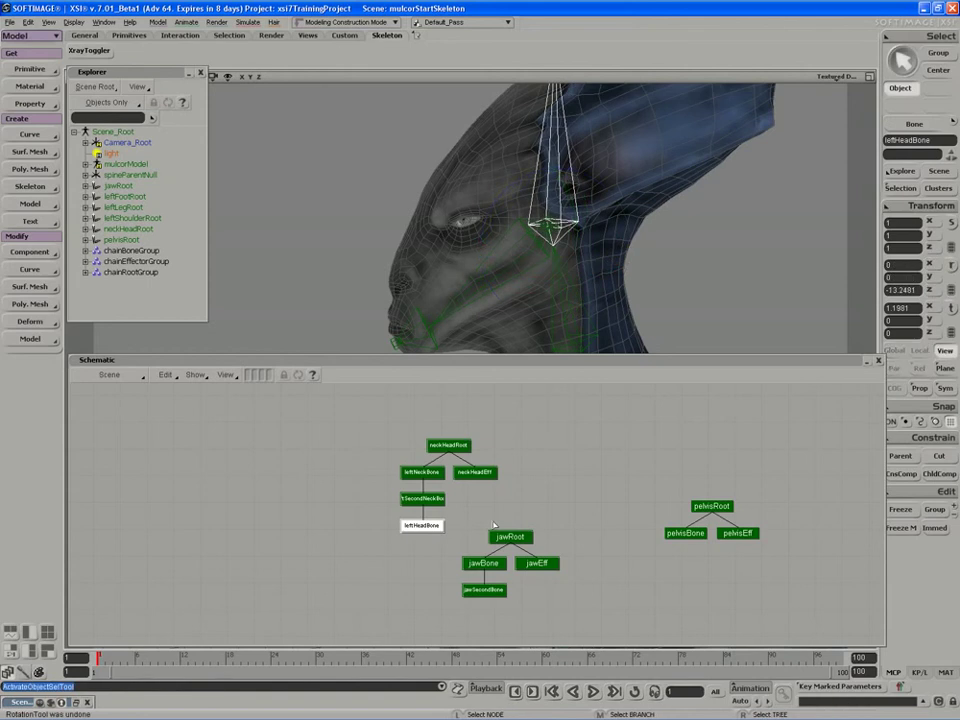
Parent jawRoot under leftHeadBone.
click(503, 537)
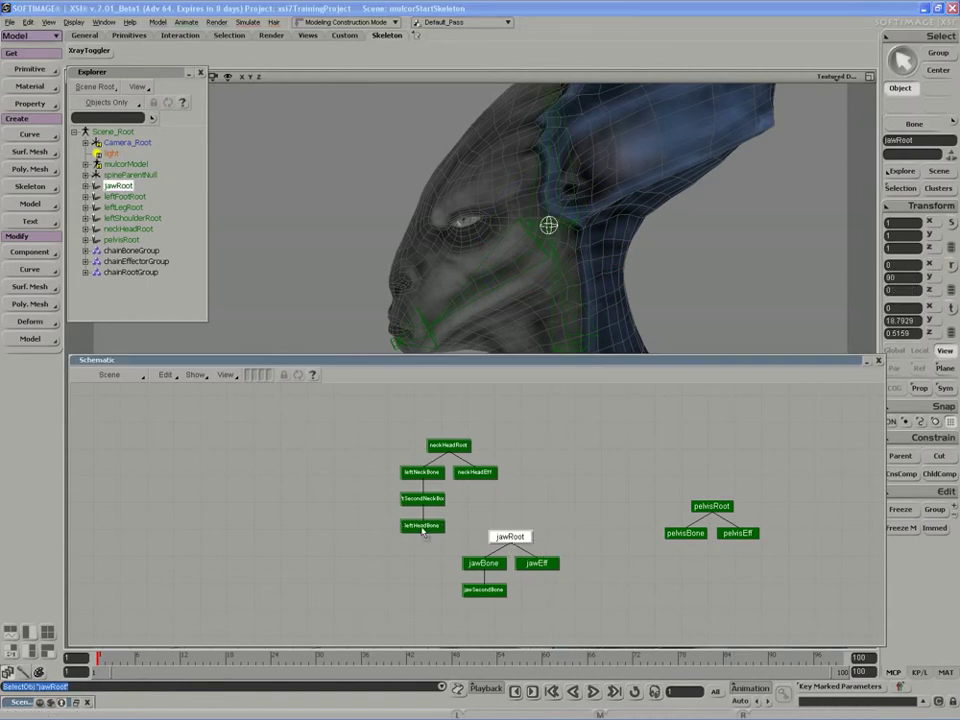
key(/)
click(423, 527)
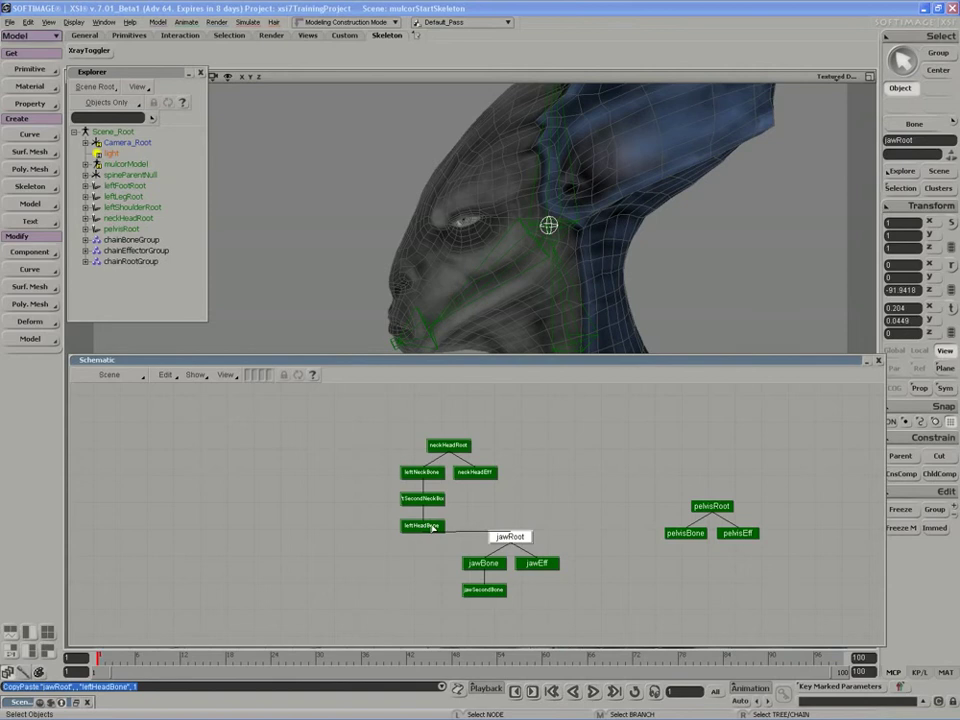
Move the whole neckHeadRoot branch to below the rib chain, beside the leftShoulderRoot branch.
middle_click(459, 447)
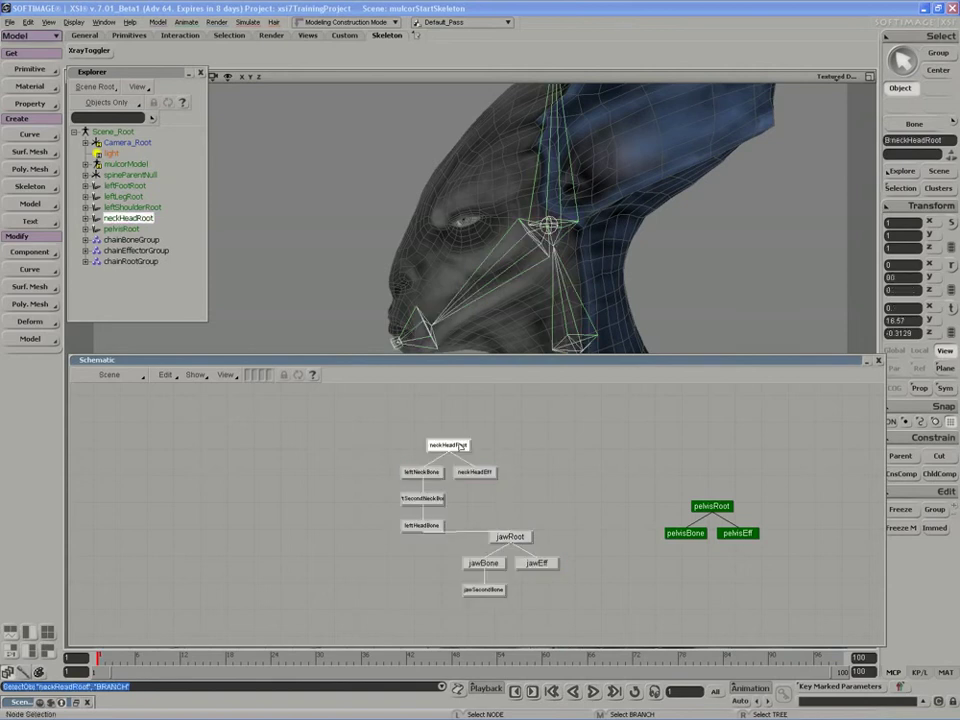
scroll(491, 495, up, 2)
scroll(518, 509, down, 5)
drag(510, 516, 441, 501)
scroll(484, 518, down, 1)
drag(364, 485, 718, 524)
drag(653, 494, 424, 510)
scroll(484, 499, up, 2)
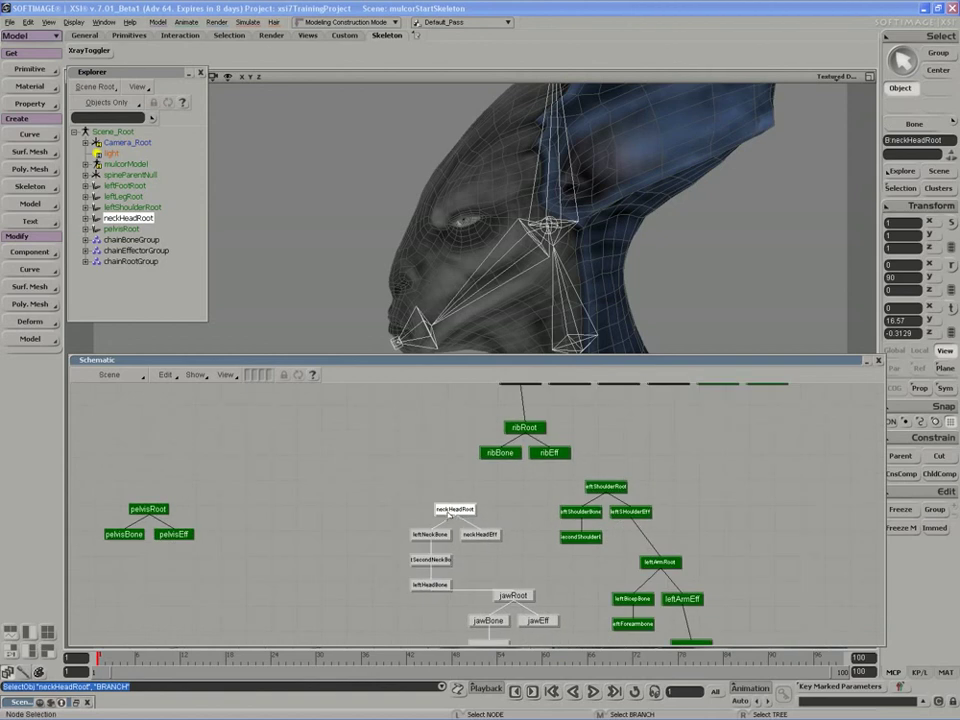
Examine how neckHeadRoot and leftShoulderRoot relate to ribEff at the base of the neck.
click(449, 511)
shift+click(606, 487)
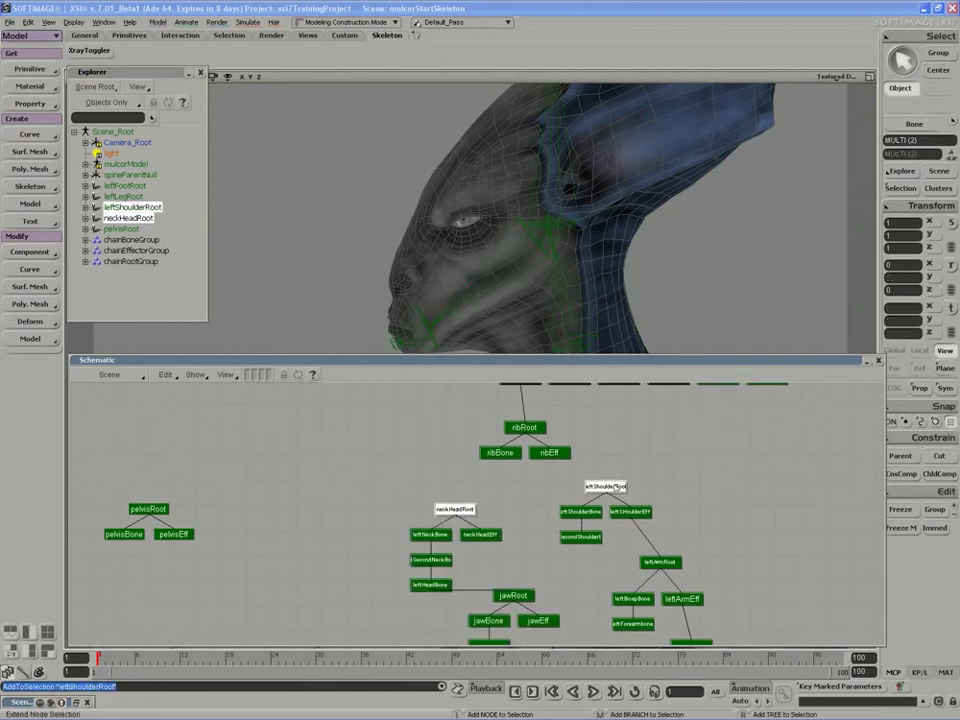
click(549, 452)
key(f)
key(s)
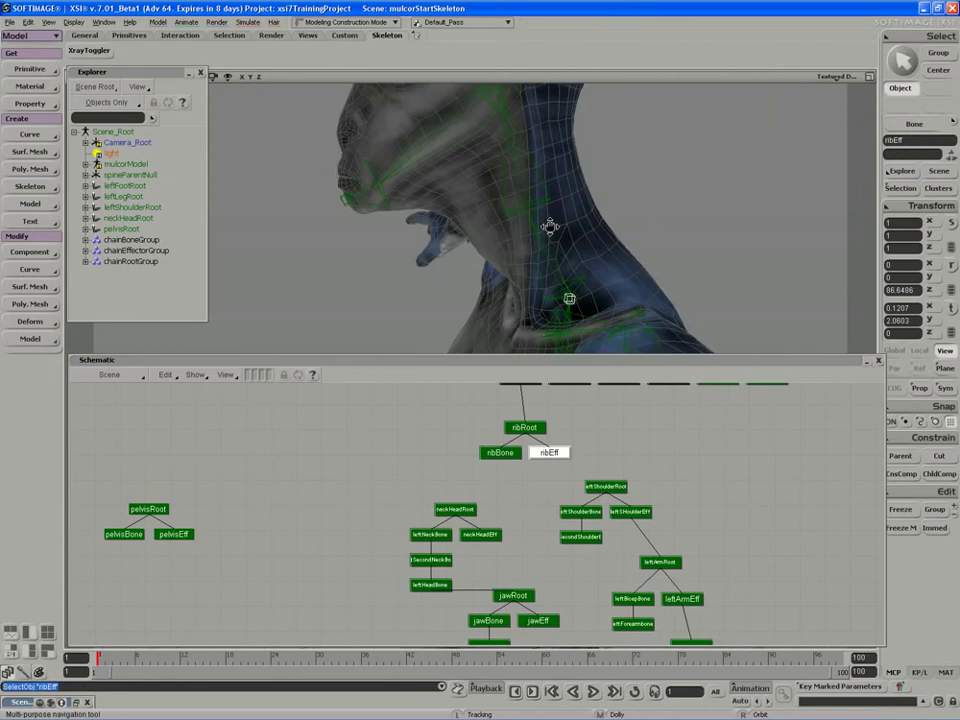
right_drag(552, 226, 582, 240)
drag(551, 287, 551, 266)
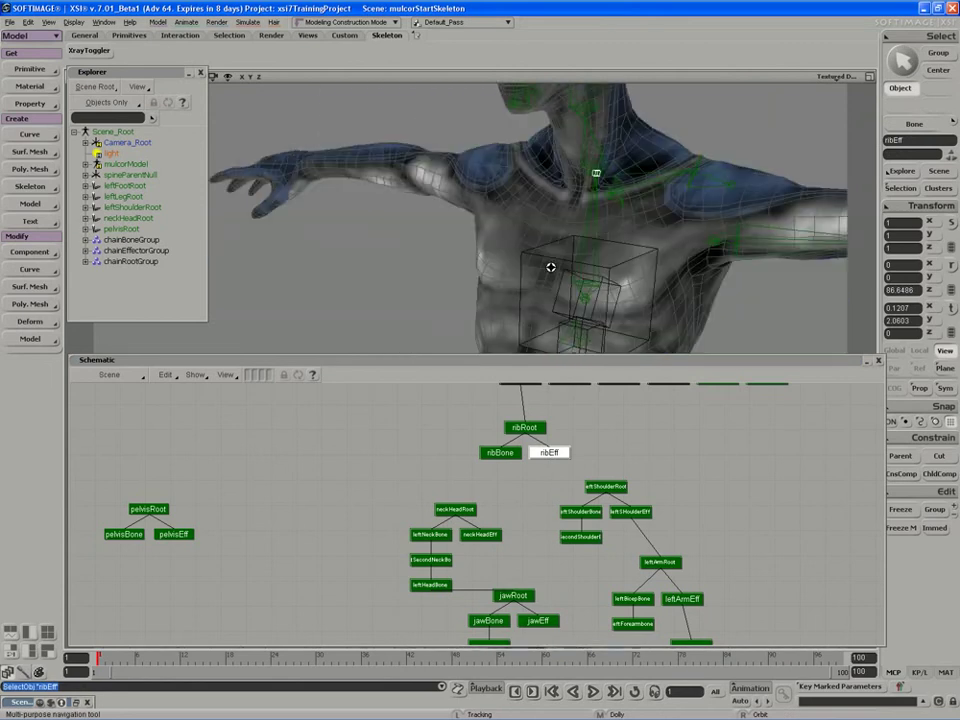
Test-rotate ribBone in the chest, and undo the rotation.
key(v)
click(588, 240)
key(r)
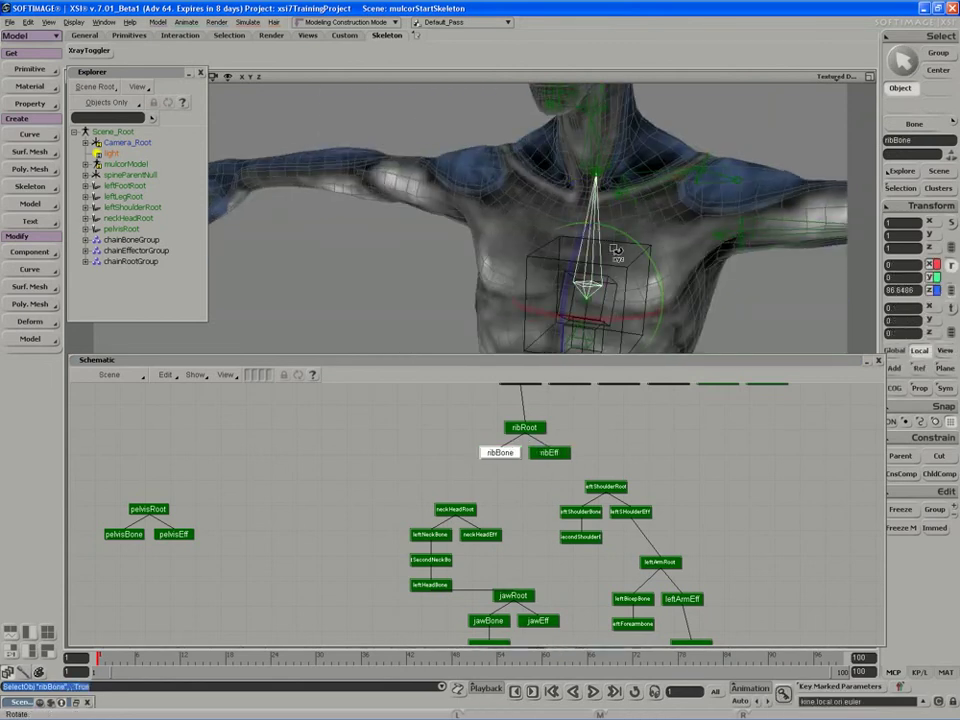
key(ctrl+z)
key(space)
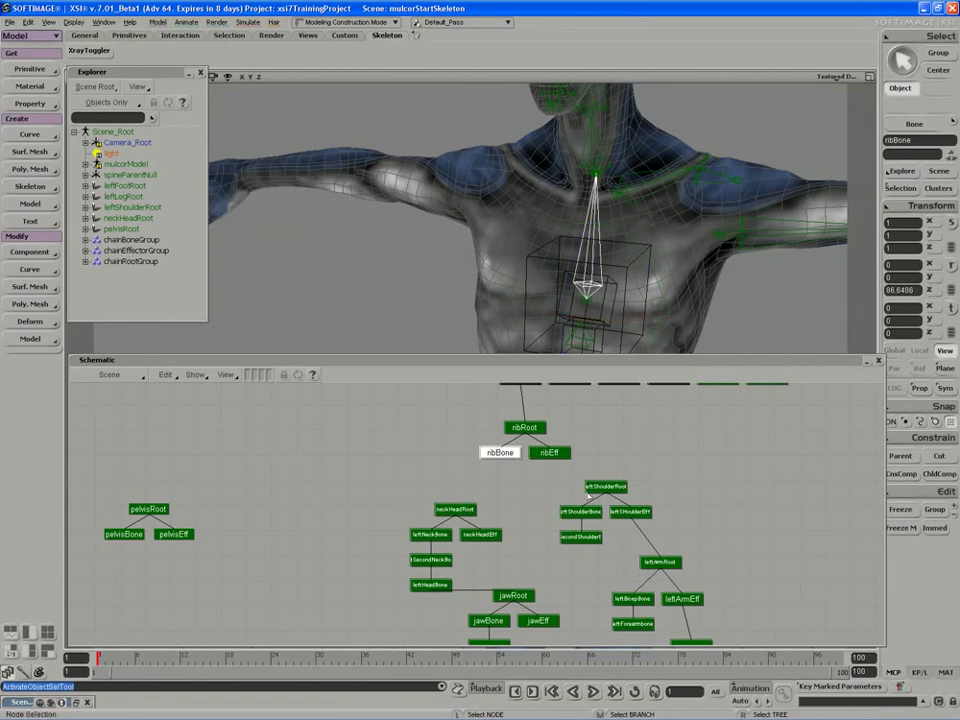
Parent leftShoulderRoot and neckHeadRoot under ribEff.
key(Right)
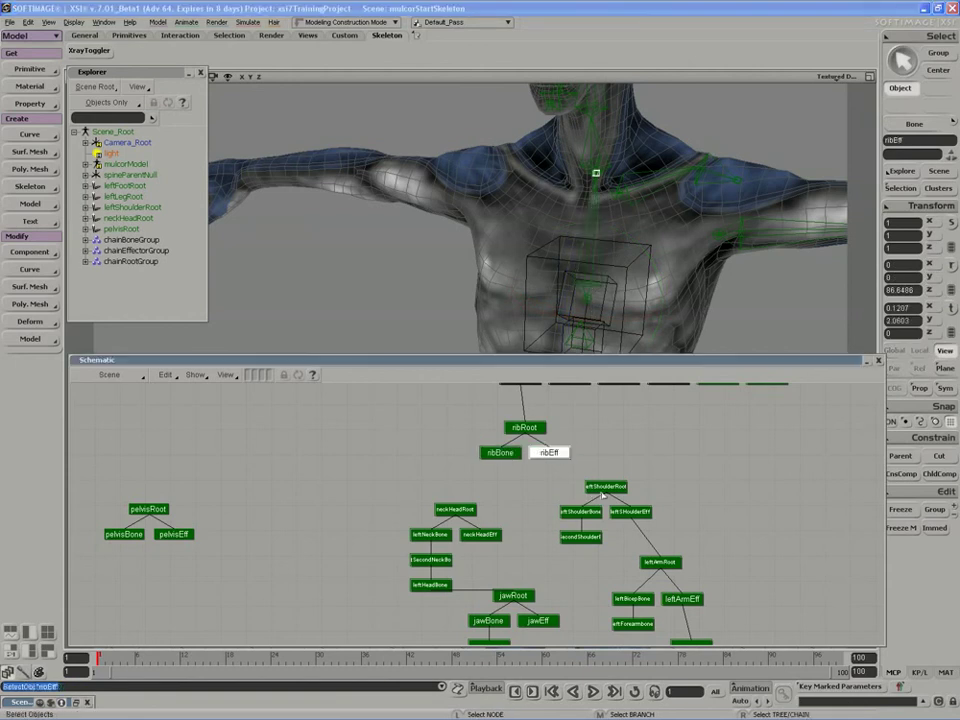
click(607, 490)
drag(595, 484, 550, 455)
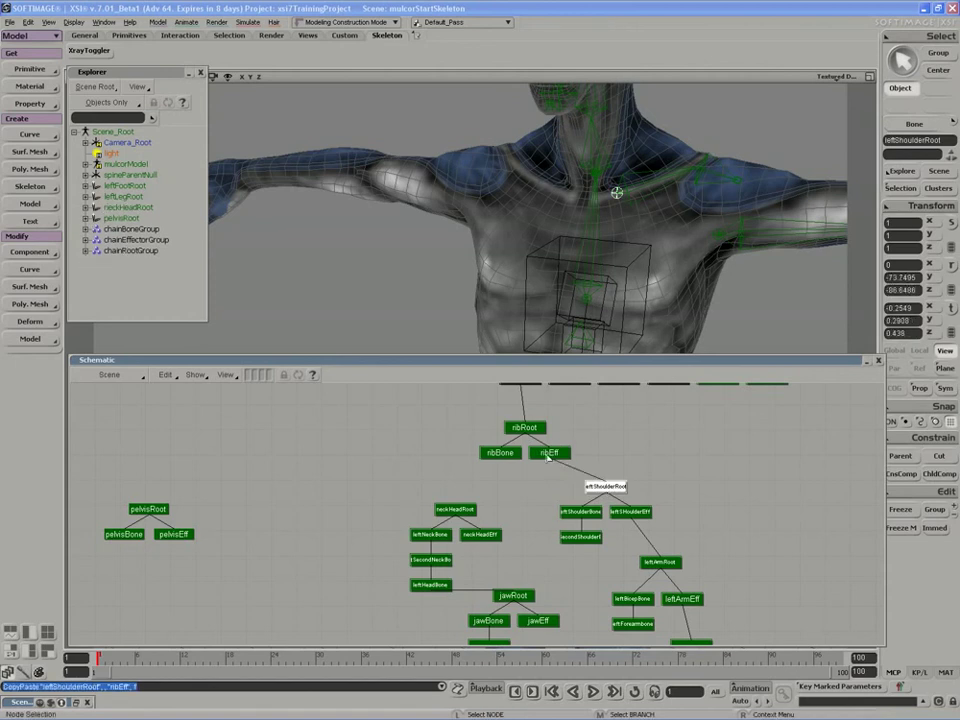
click(452, 509)
drag(452, 509, 549, 452)
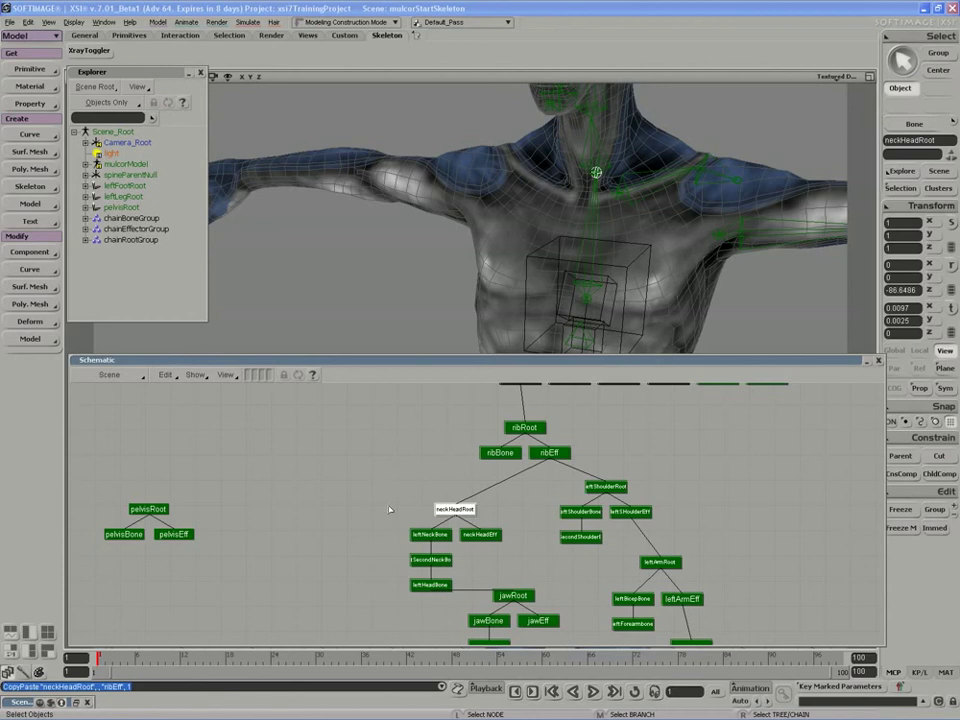
Select all nodes of the leftLegRoot and leftFootRoot chains and move them closer to the pelvisRoot chain in the Schematic.
scroll(356, 516, down, 5)
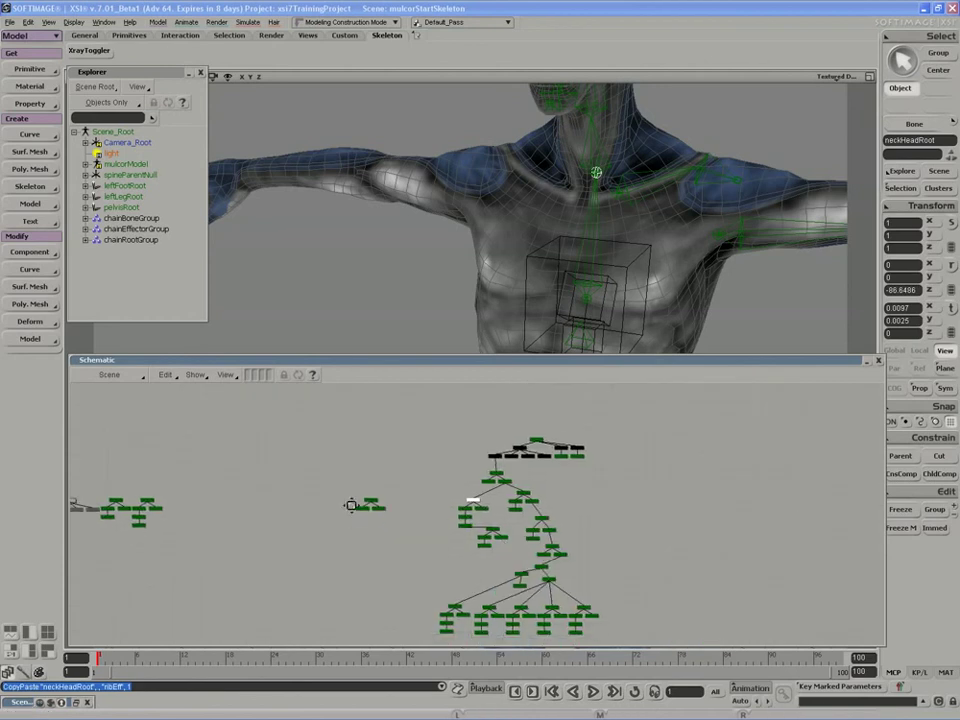
drag(439, 527, 504, 532)
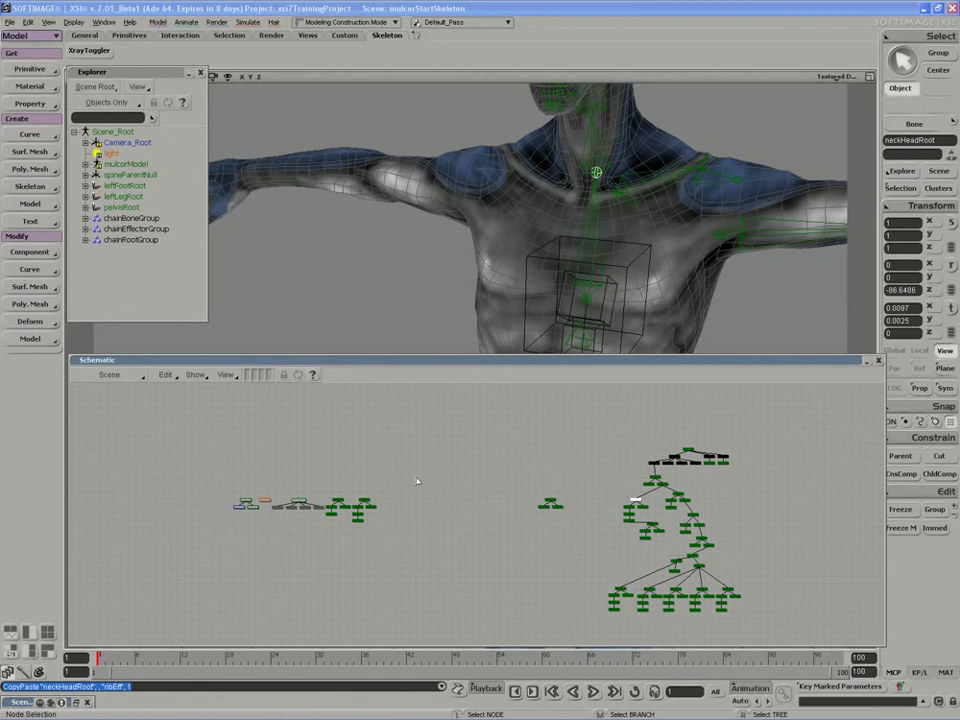
drag(380, 489, 328, 528)
key(f)
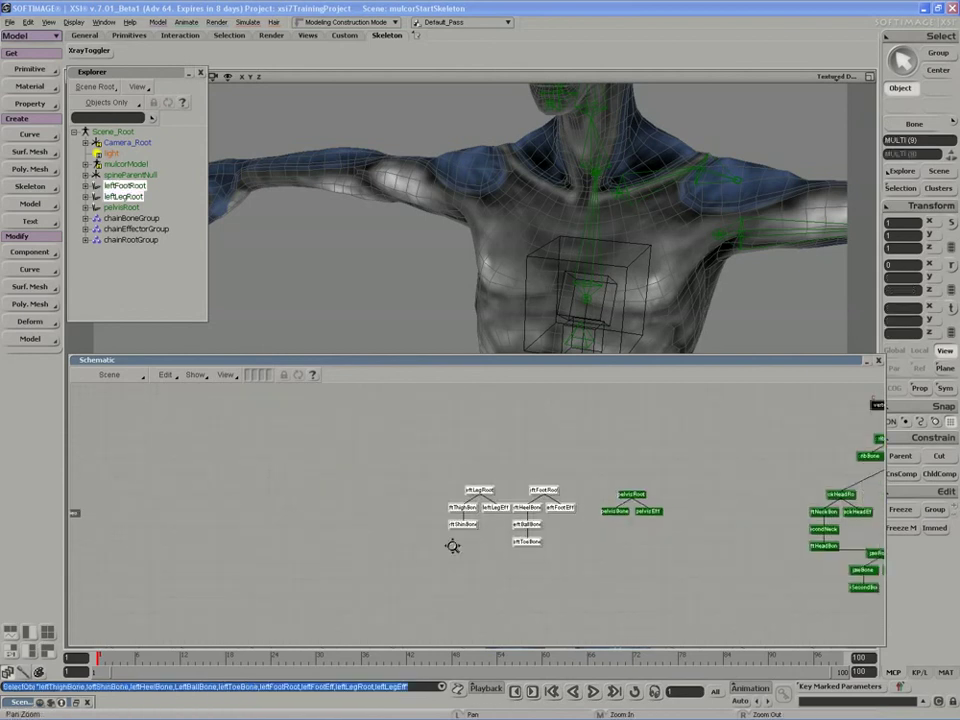
Examine the left ankle and foot bones in the viewport, where the leg and foot chains meet.
key(f)
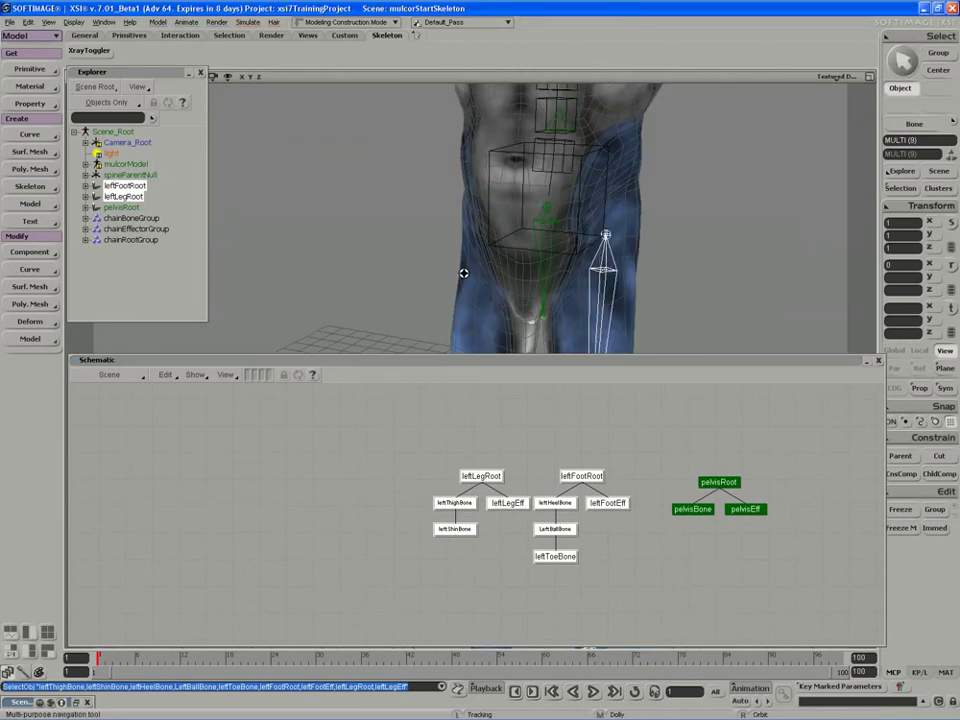
right_drag(449, 189, 444, 283)
drag(444, 283, 455, 130)
right_drag(455, 200, 489, 268)
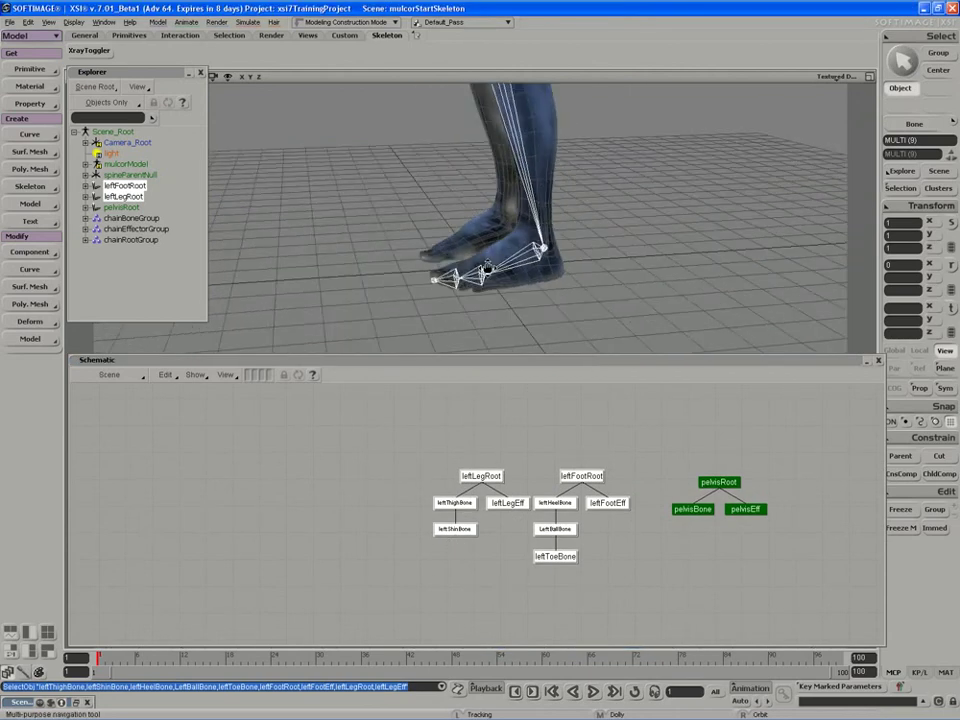
middle_drag(489, 268, 404, 310)
drag(404, 310, 332, 384)
middle_drag(400, 325, 336, 345)
drag(336, 345, 357, 363)
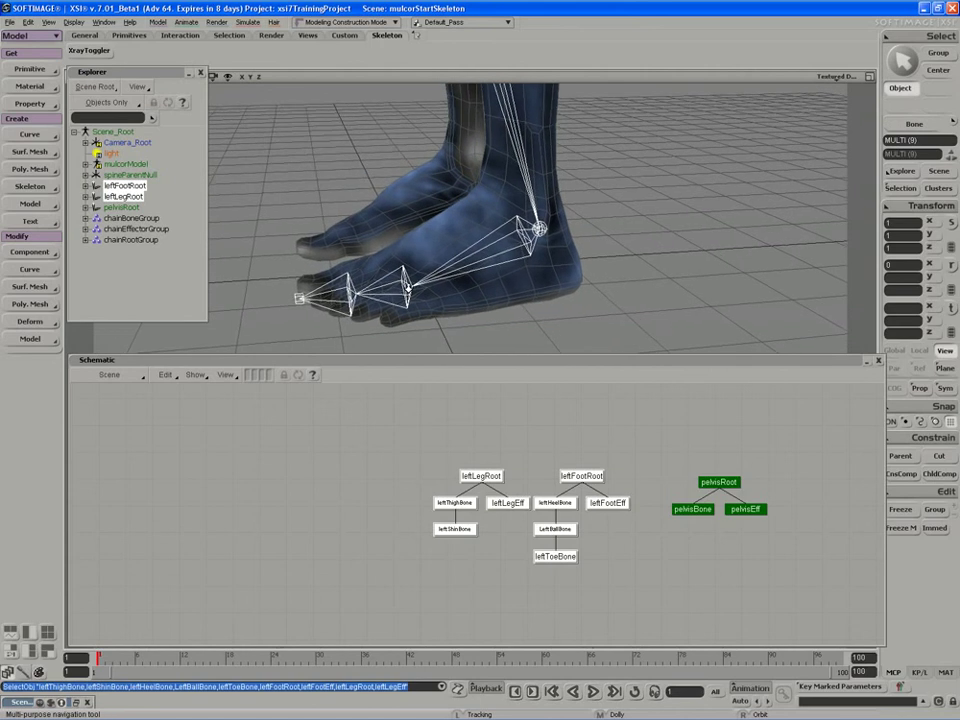
Move the leftFootRoot branch below leftLegEff and parent leftFootRoot under leftLegEff.
click(506, 503)
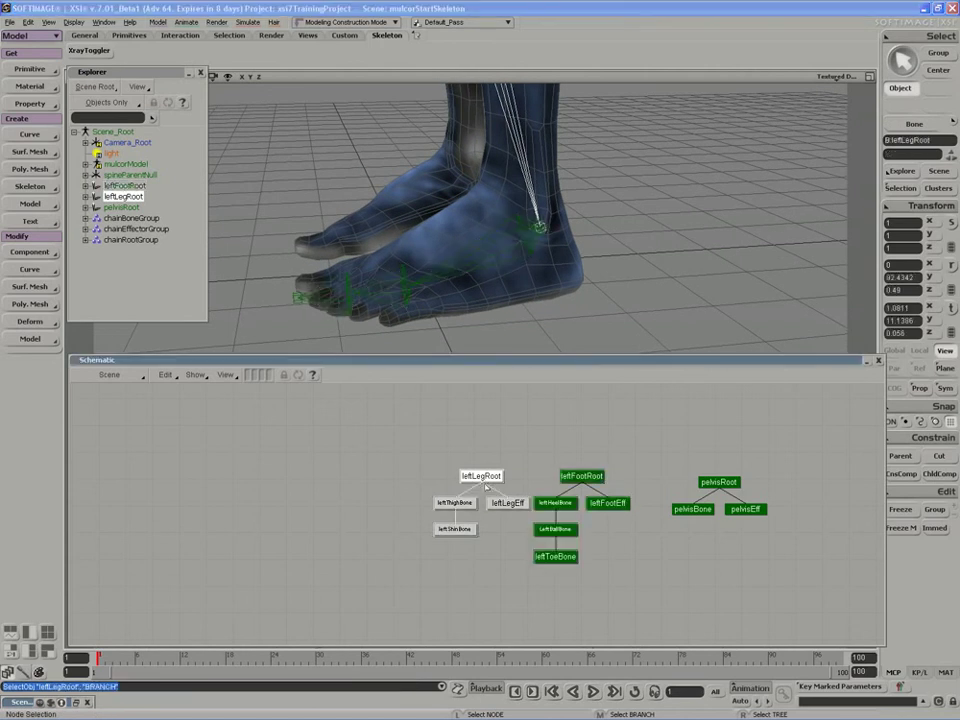
middle_click(582, 477)
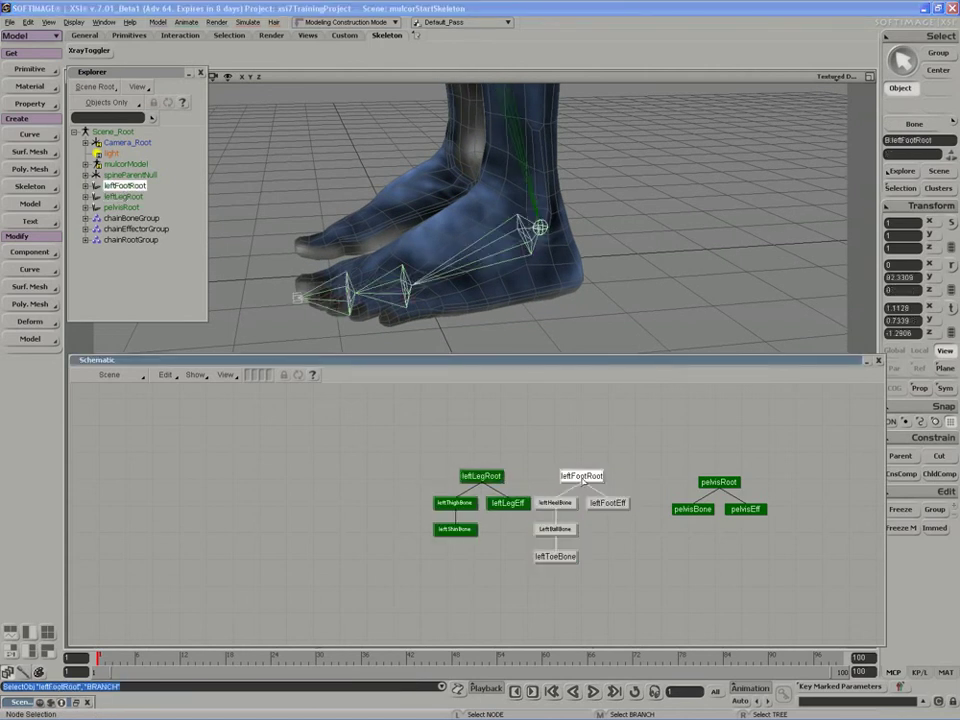
drag(583, 480, 514, 506)
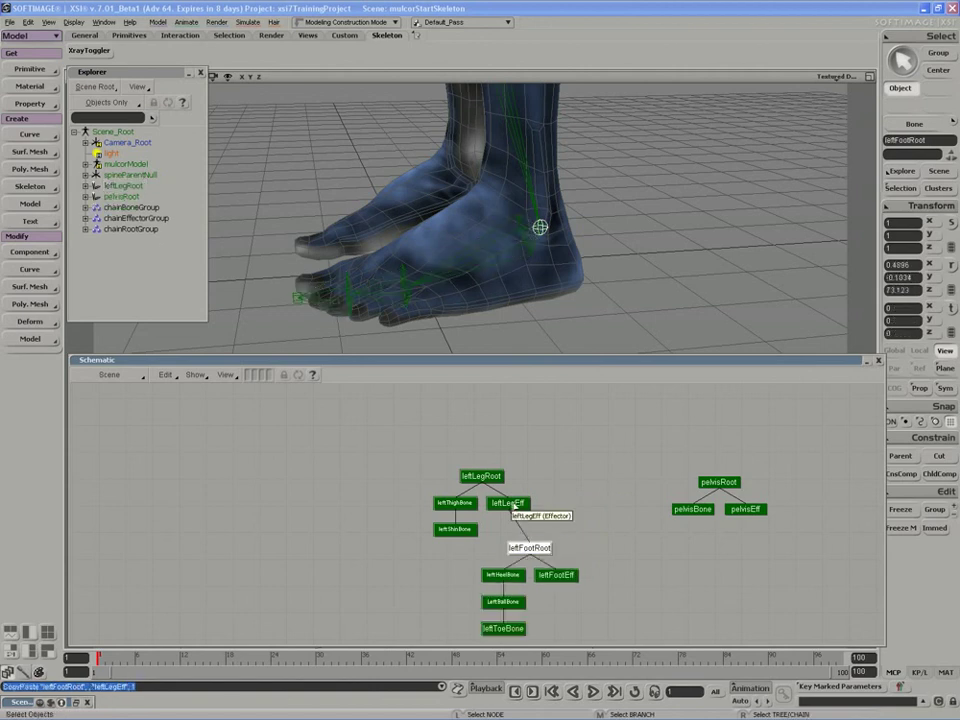
Test-rotate pelvisBone in a front view of the hips, and undo the rotation.
key(s)
drag(496, 204, 469, 685)
scroll(454, 246, down, 5)
key(s)
mouse_move(441, 257)
right_down()
mouse_move(439, 246)
mouse_move(451, 249)
right_up()
drag(451, 249, 452, 319)
right_drag(452, 319, 453, 262)
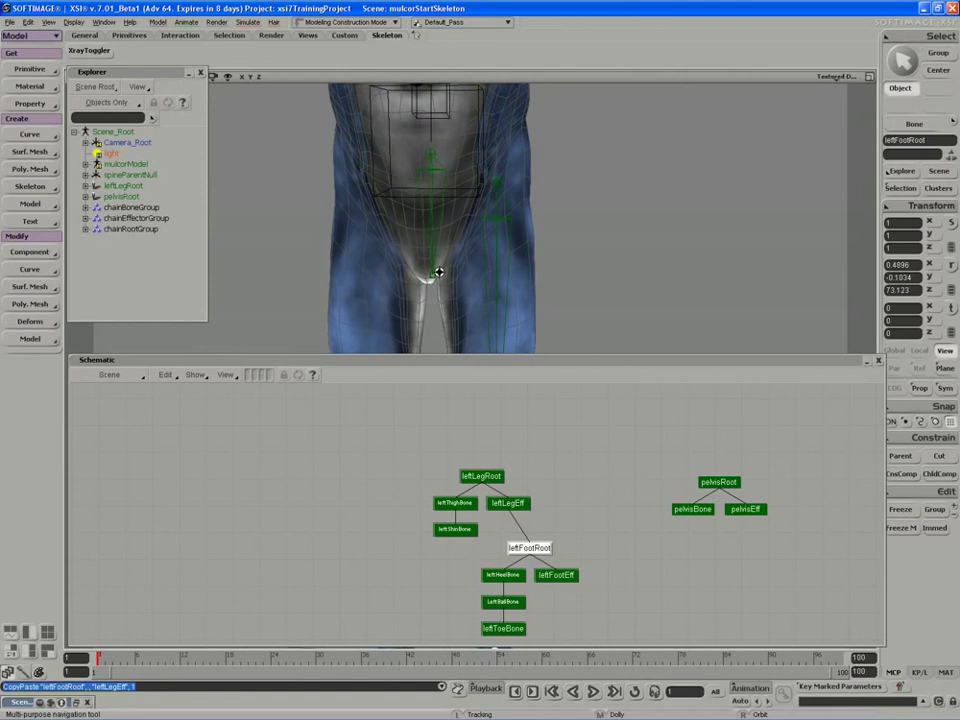
click(429, 253)
key(c)
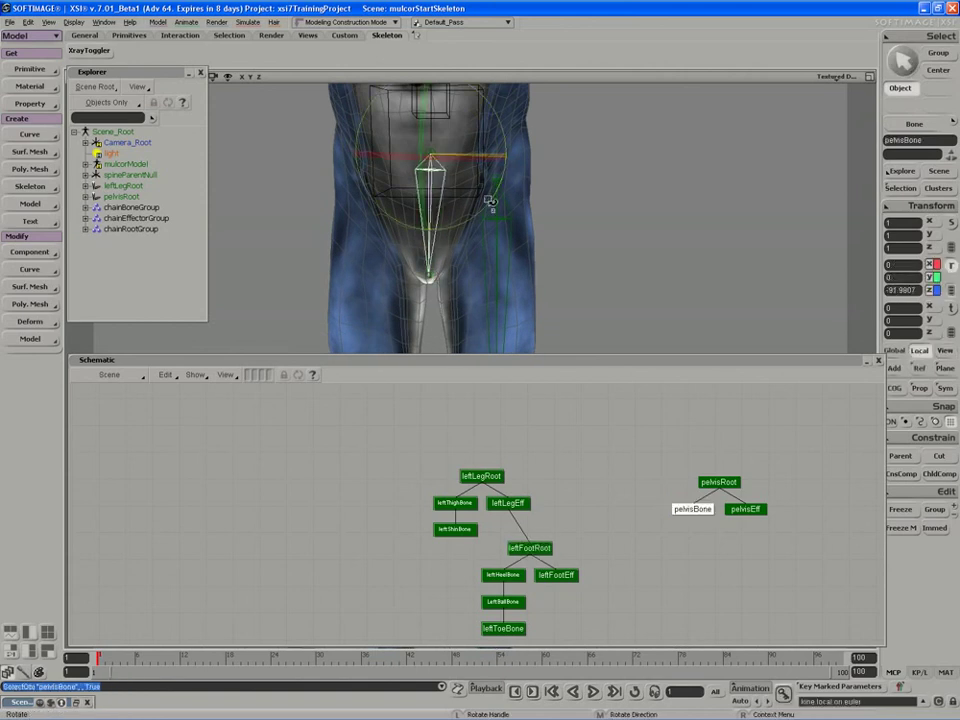
drag(493, 190, 476, 208)
key(ctrl+z)
key(space)
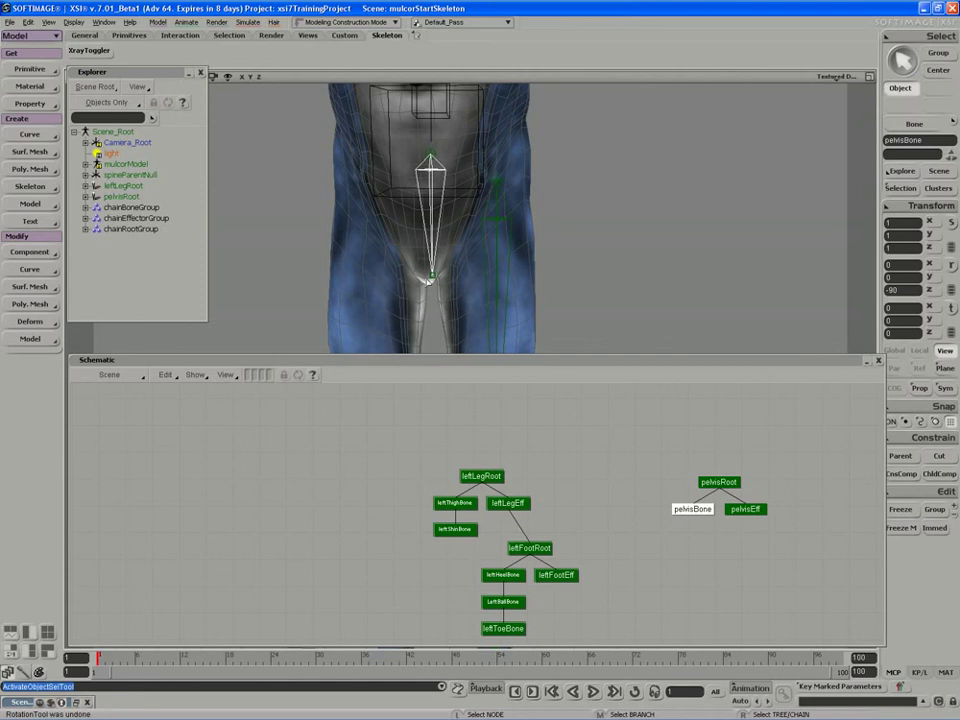
Move the whole pelvisRoot branch to just above the leftLegRoot chain in the Schematic, and select leftLegRoot.
middle_click(720, 483)
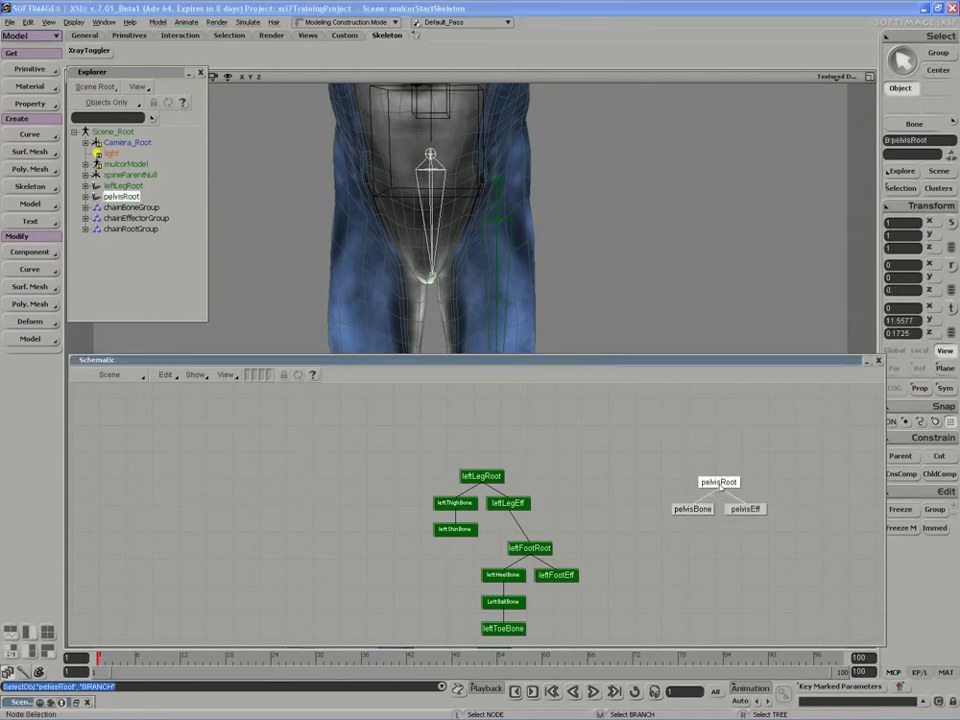
drag(720, 483, 417, 414)
click(481, 477)
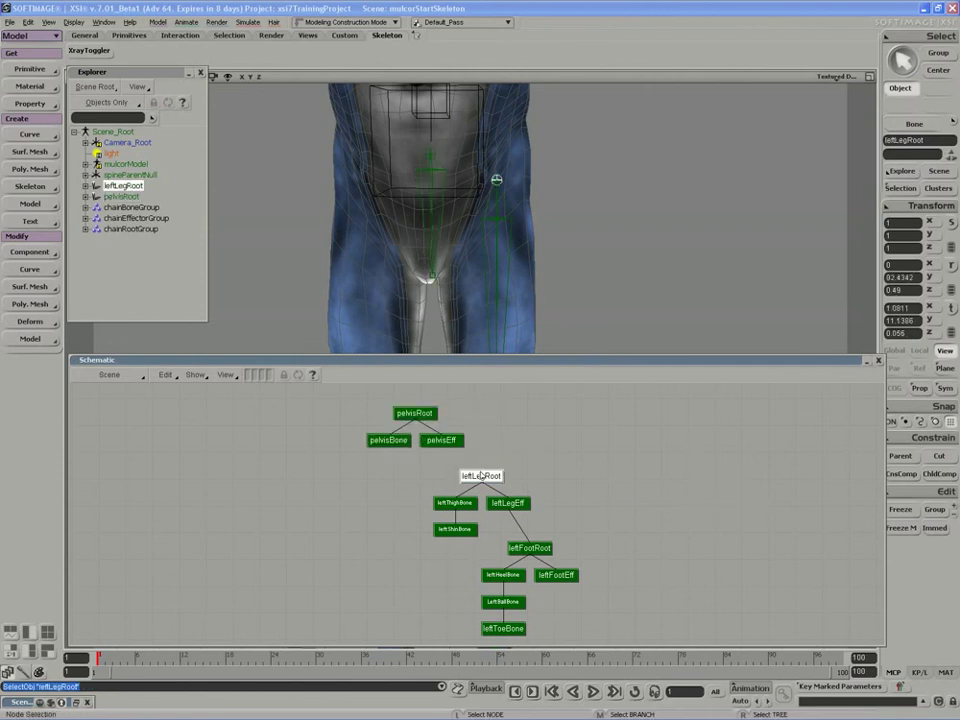
Parent leftLegRoot under pelvisEff and move the whole pelvisRoot branch up, above the level of spineParentNull in the Schematic.
alt+drag(481, 476, 447, 443)
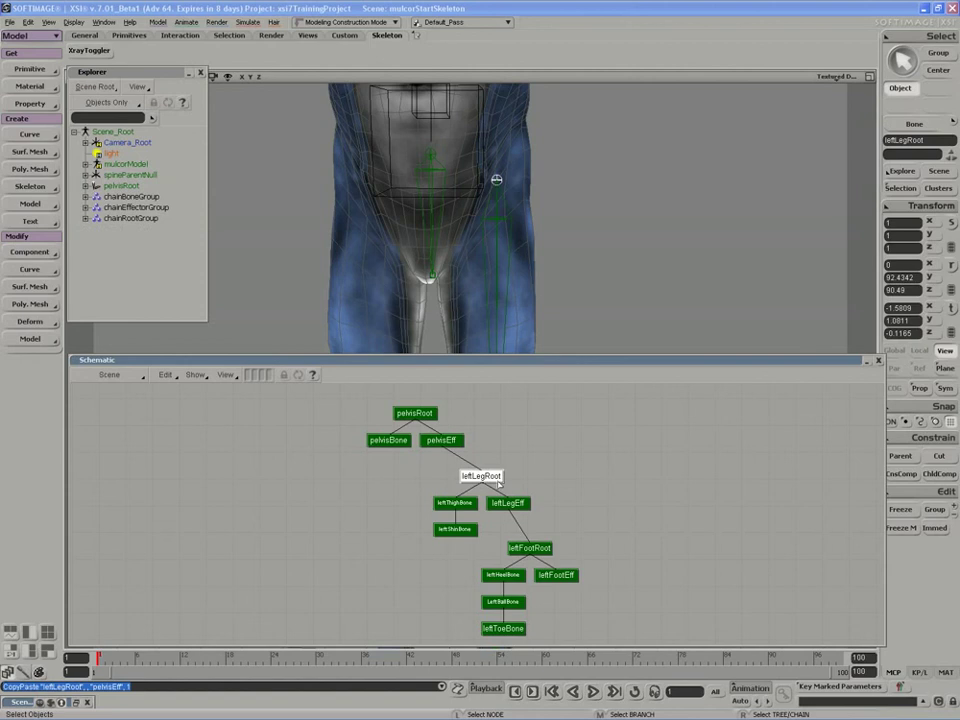
key(a)
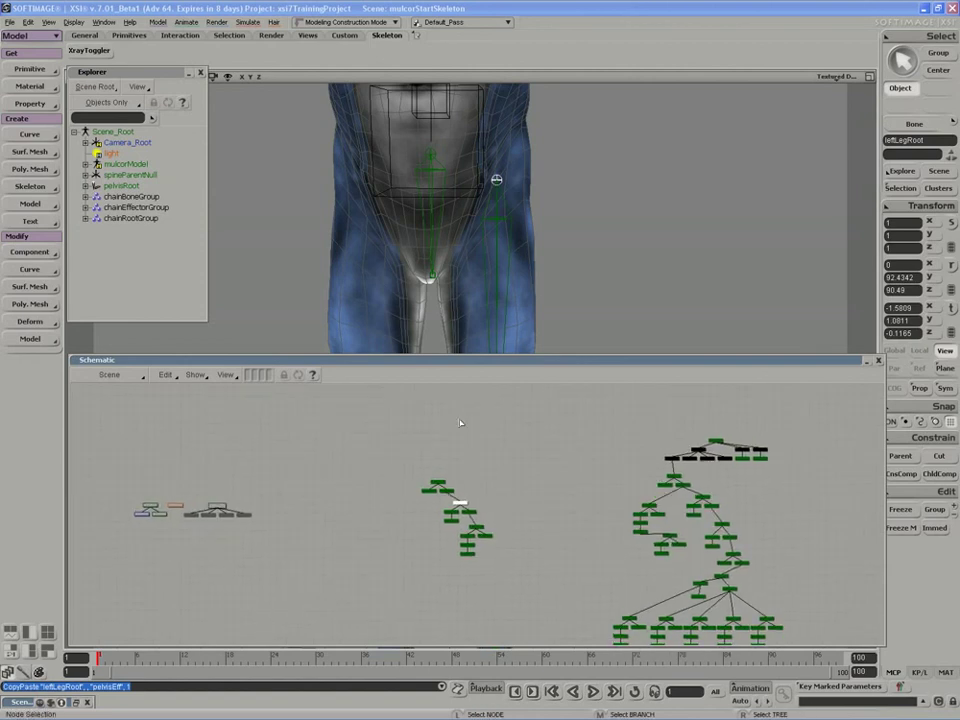
middle_click(437, 486)
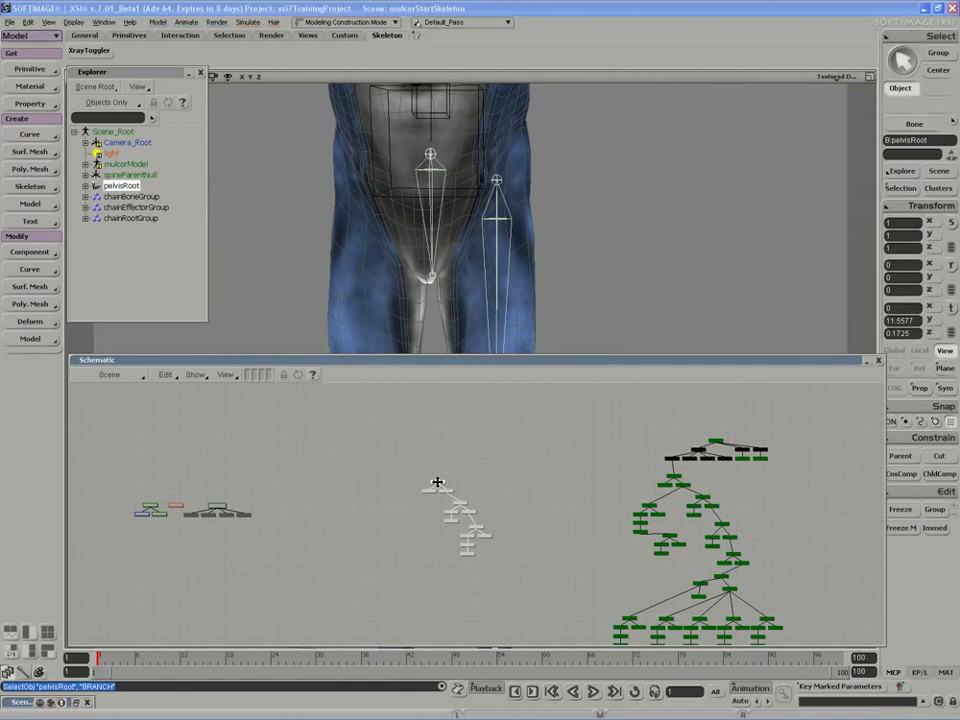
drag(450, 484, 465, 444)
key(z)
middle_click(458, 510)
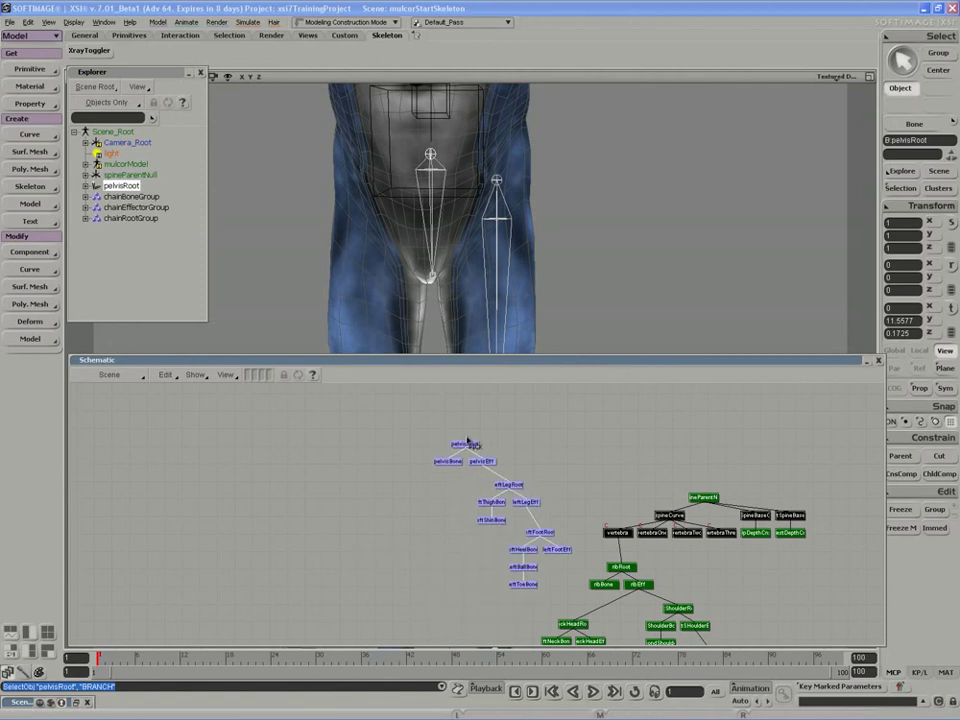
Compare the pelvisRoot and spineParentNull branches by selecting each in turn, and examine the spineParentNull node up close in the Schematic.
middle_click(705, 501)
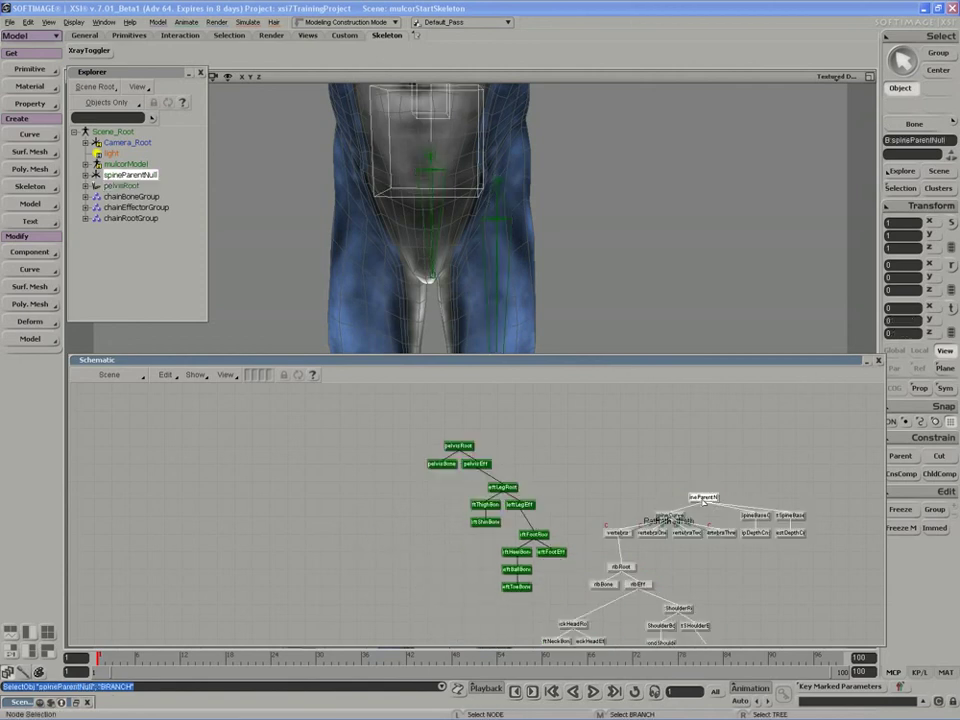
middle_click(467, 450)
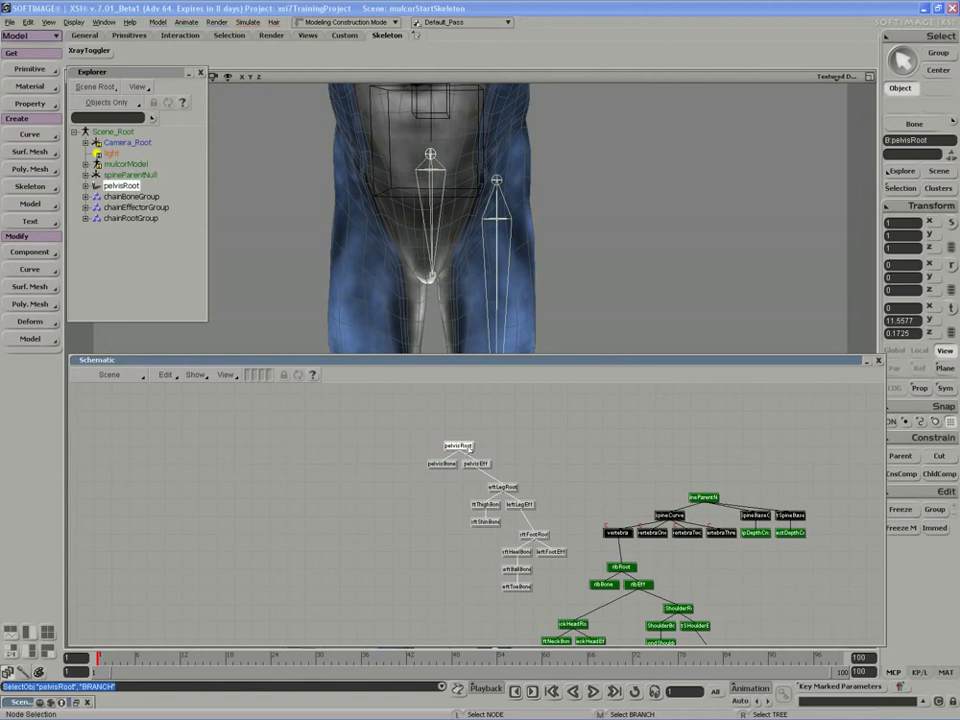
middle_click(686, 496)
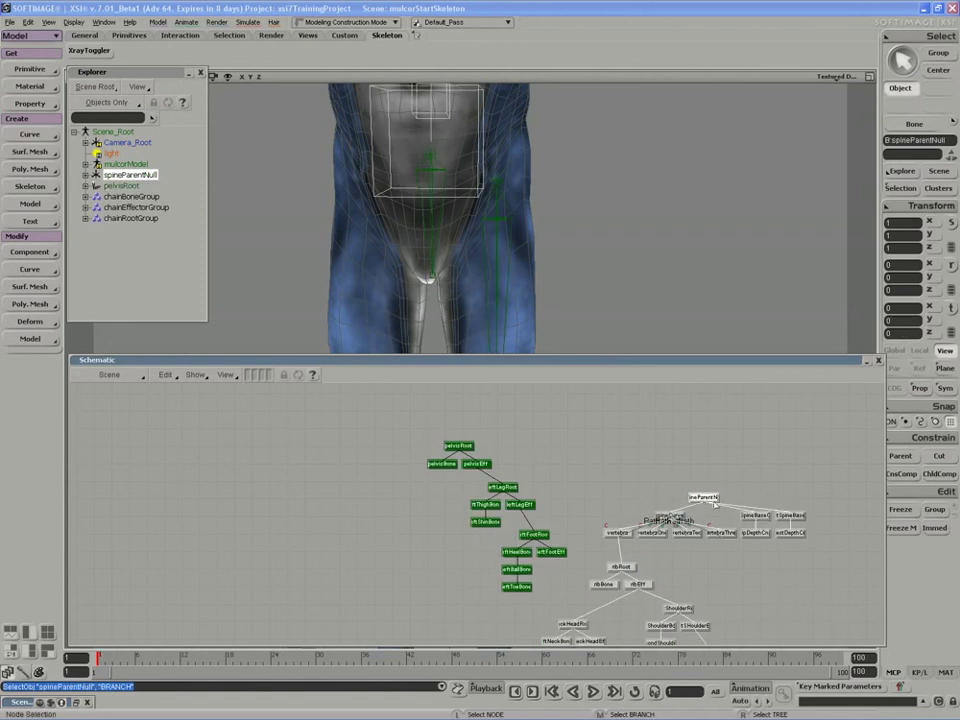
click(688, 498)
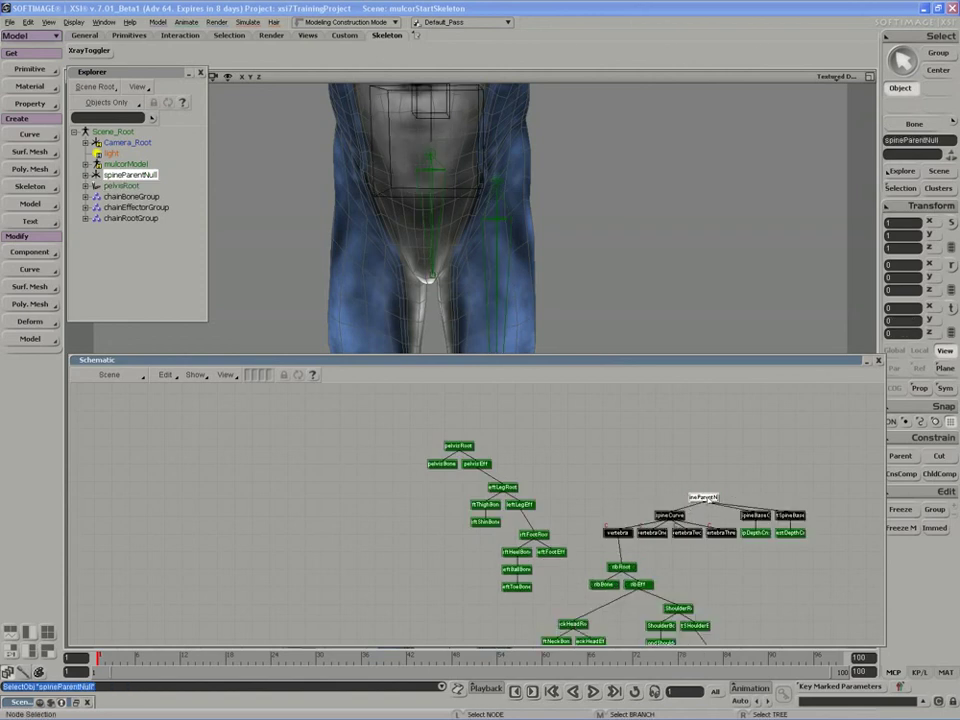
key(s)
scroll(679, 501, up, 4)
drag(679, 501, 481, 531)
scroll(622, 538, up, 1)
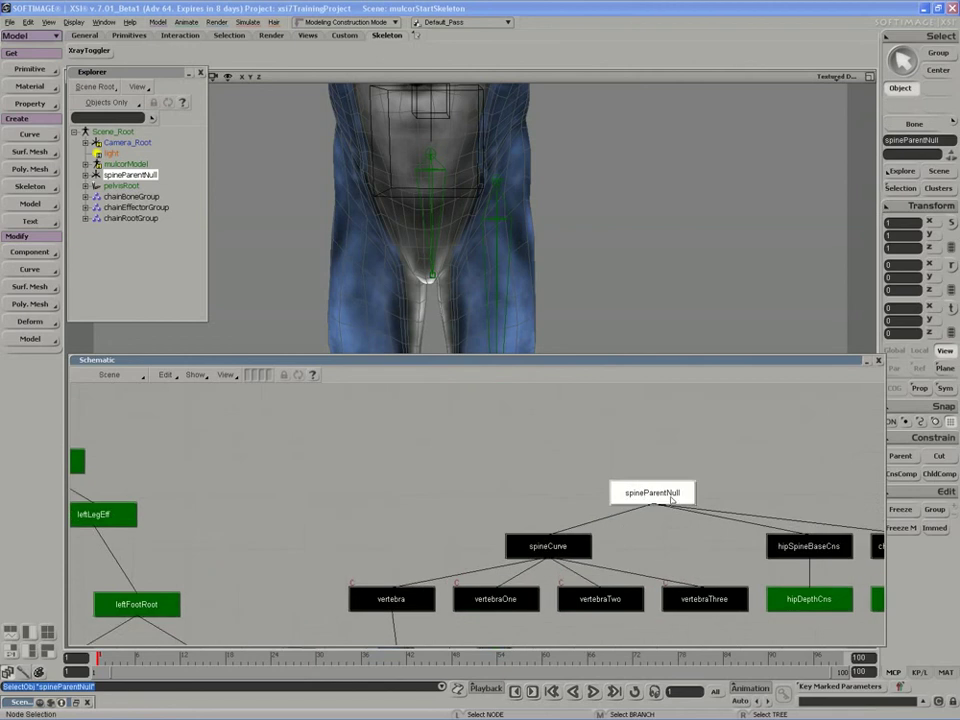
Check pelvisRoot and the spineParentNull branch against the torso, and parent spineParentNull under pelvisRoot.
scroll(662, 501, down, 5)
key(s)
drag(574, 500, 605, 520)
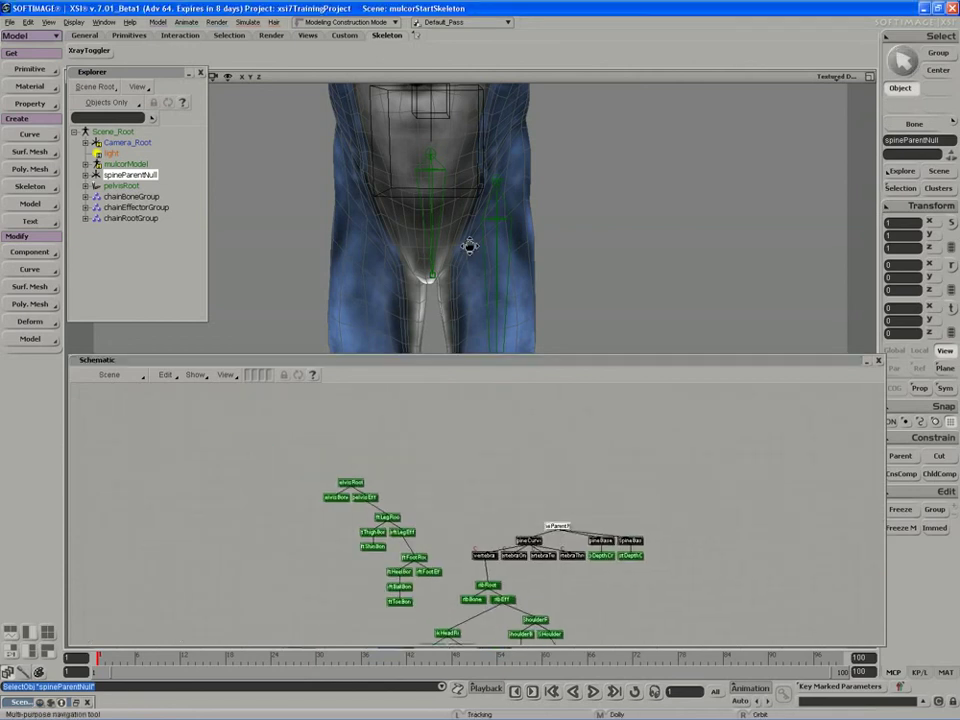
click(350, 482)
key(s)
drag(483, 203, 513, 260)
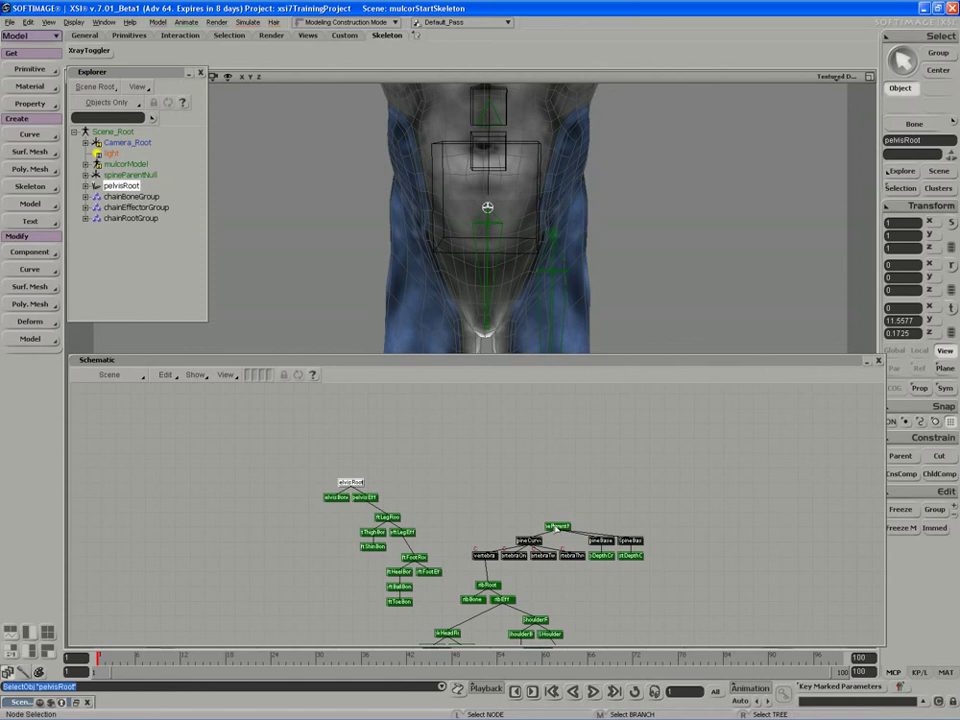
middle_click(556, 527)
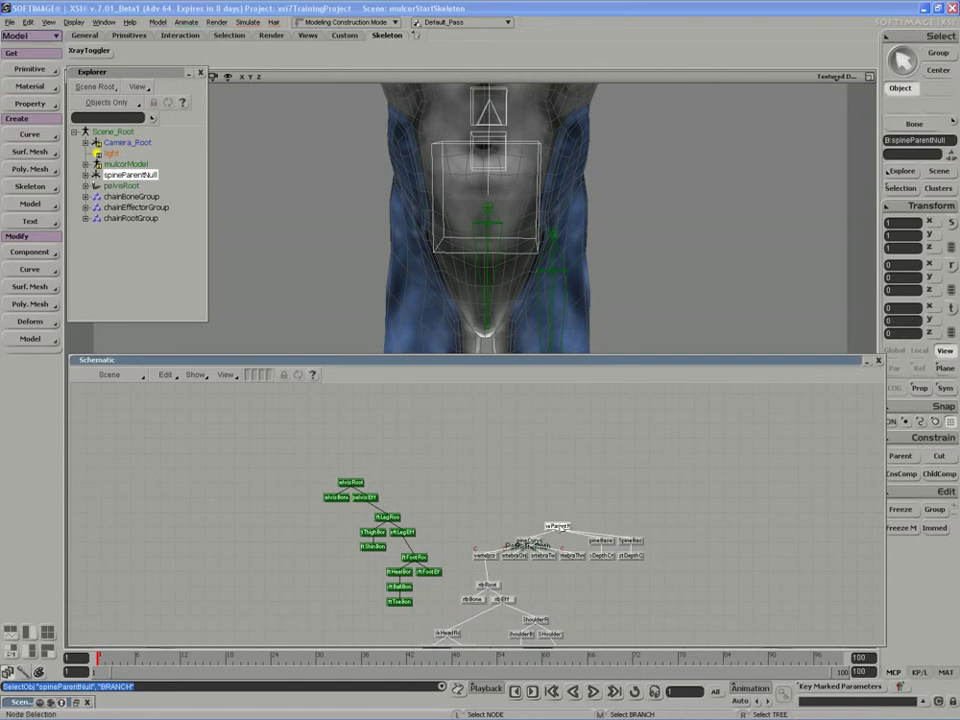
click(557, 526)
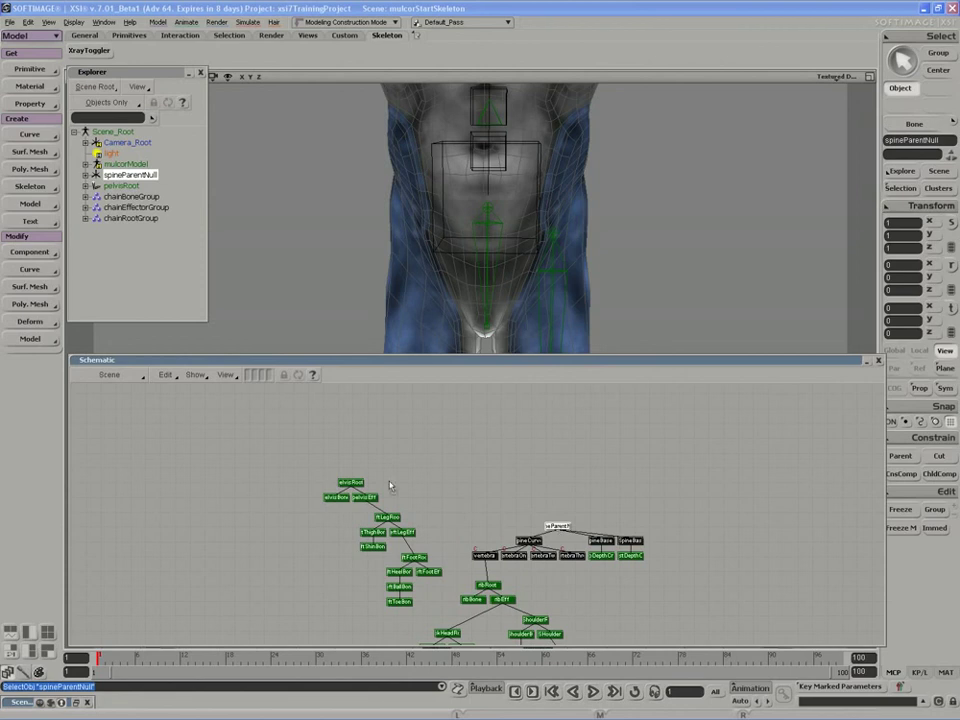
drag(360, 487, 356, 485)
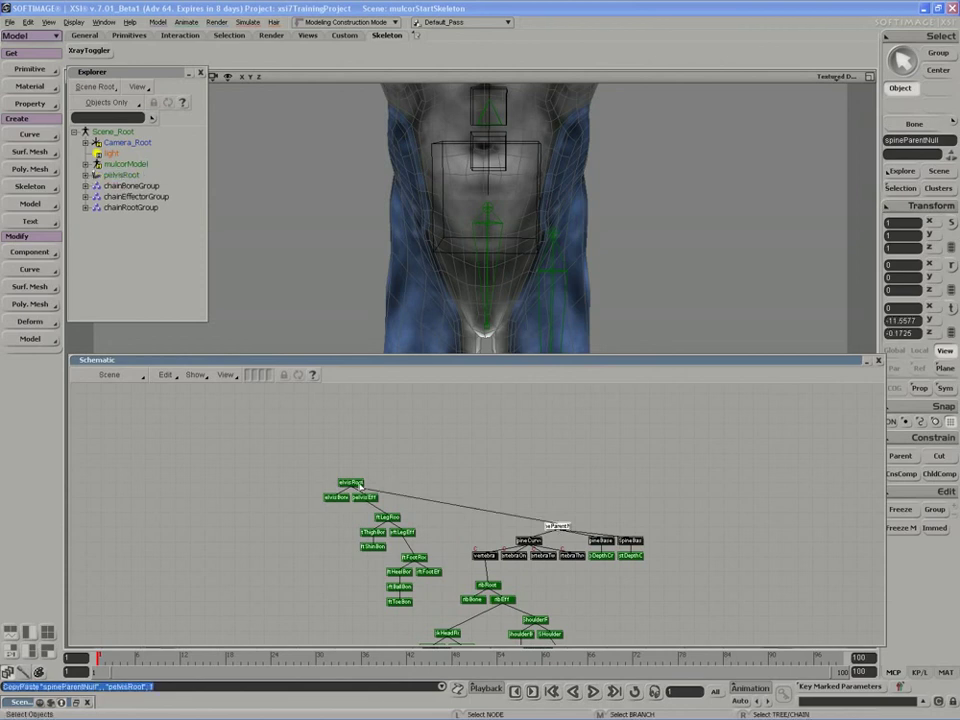
Test-move pelvisRoot in the viewport, undo the translation, and return to object selection.
click(355, 485)
key(v)
drag(488, 209, 469, 258)
key(ctrl+z)
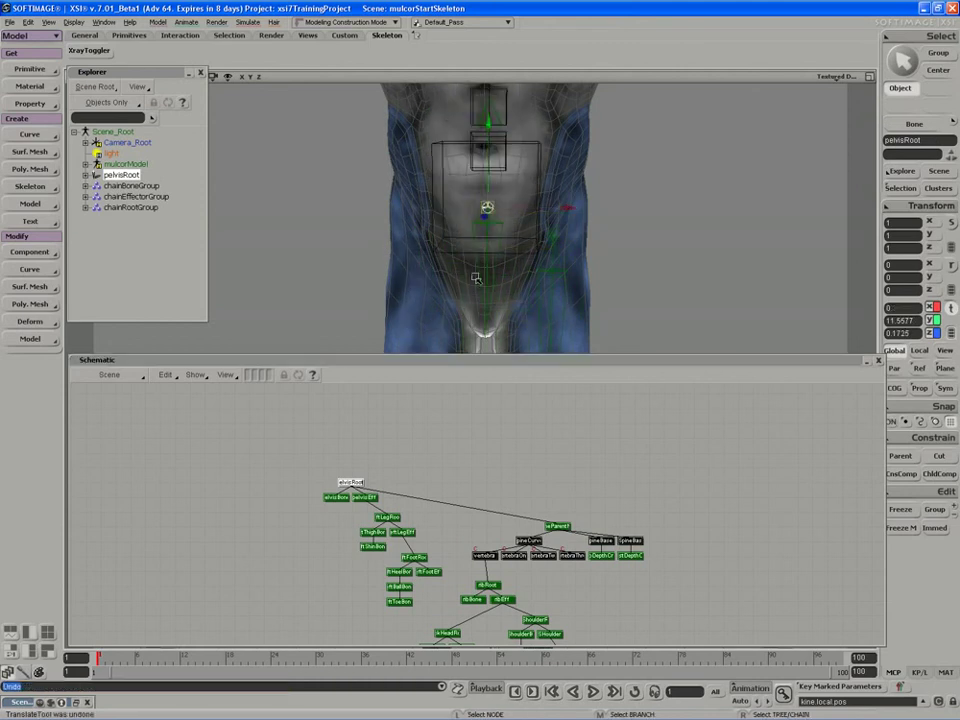
key(space)
Move the Schematic window higher and shift the whole spineParentNull branch closer beneath pelvisRoot.
drag(493, 360, 499, 320)
key(z)
right_click(495, 435)
drag(495, 435, 542, 379)
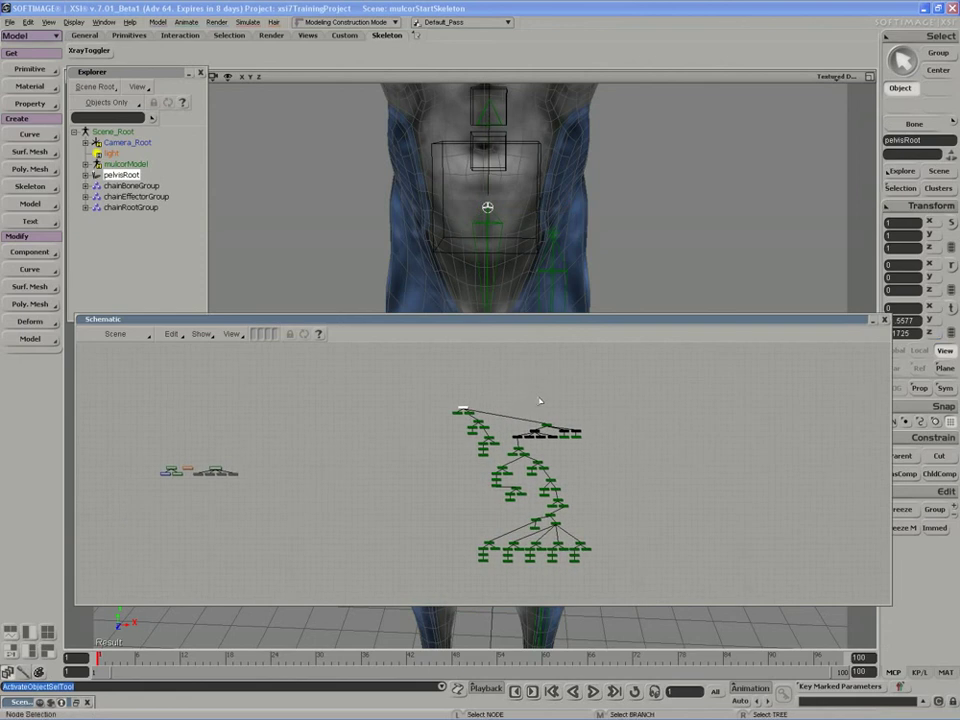
drag(533, 321, 535, 318)
key(z)
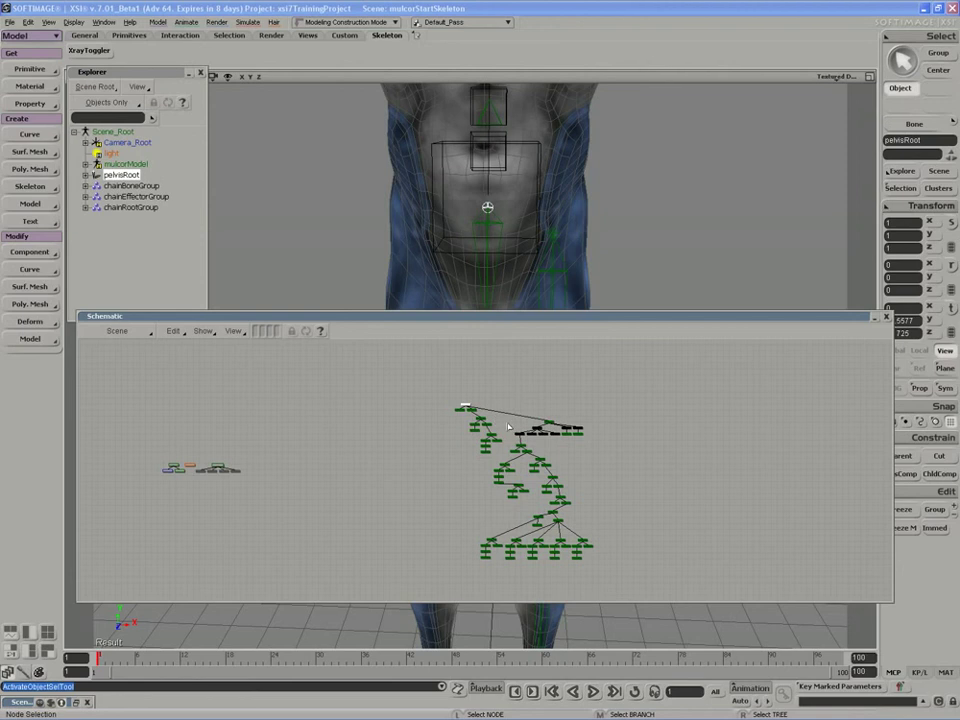
scroll(545, 440, up, 5)
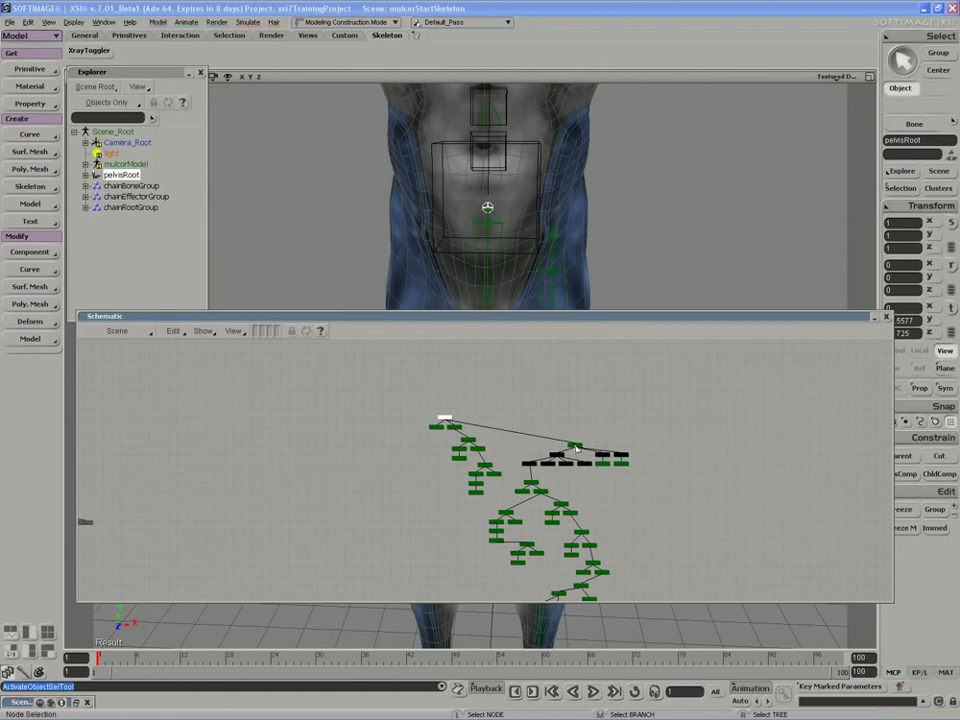
middle_click(575, 447)
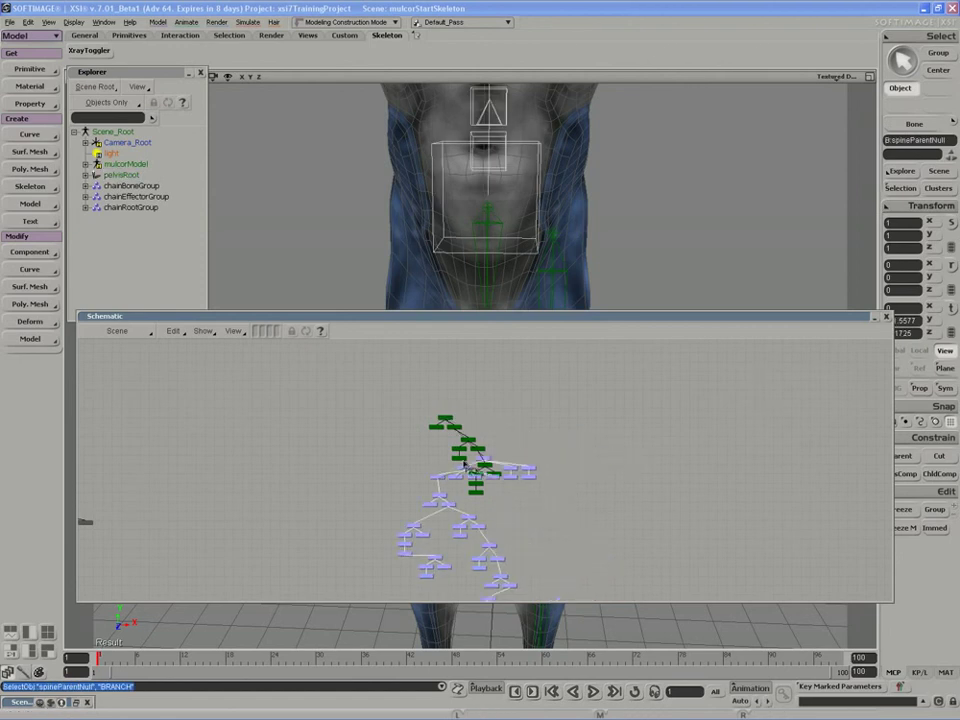